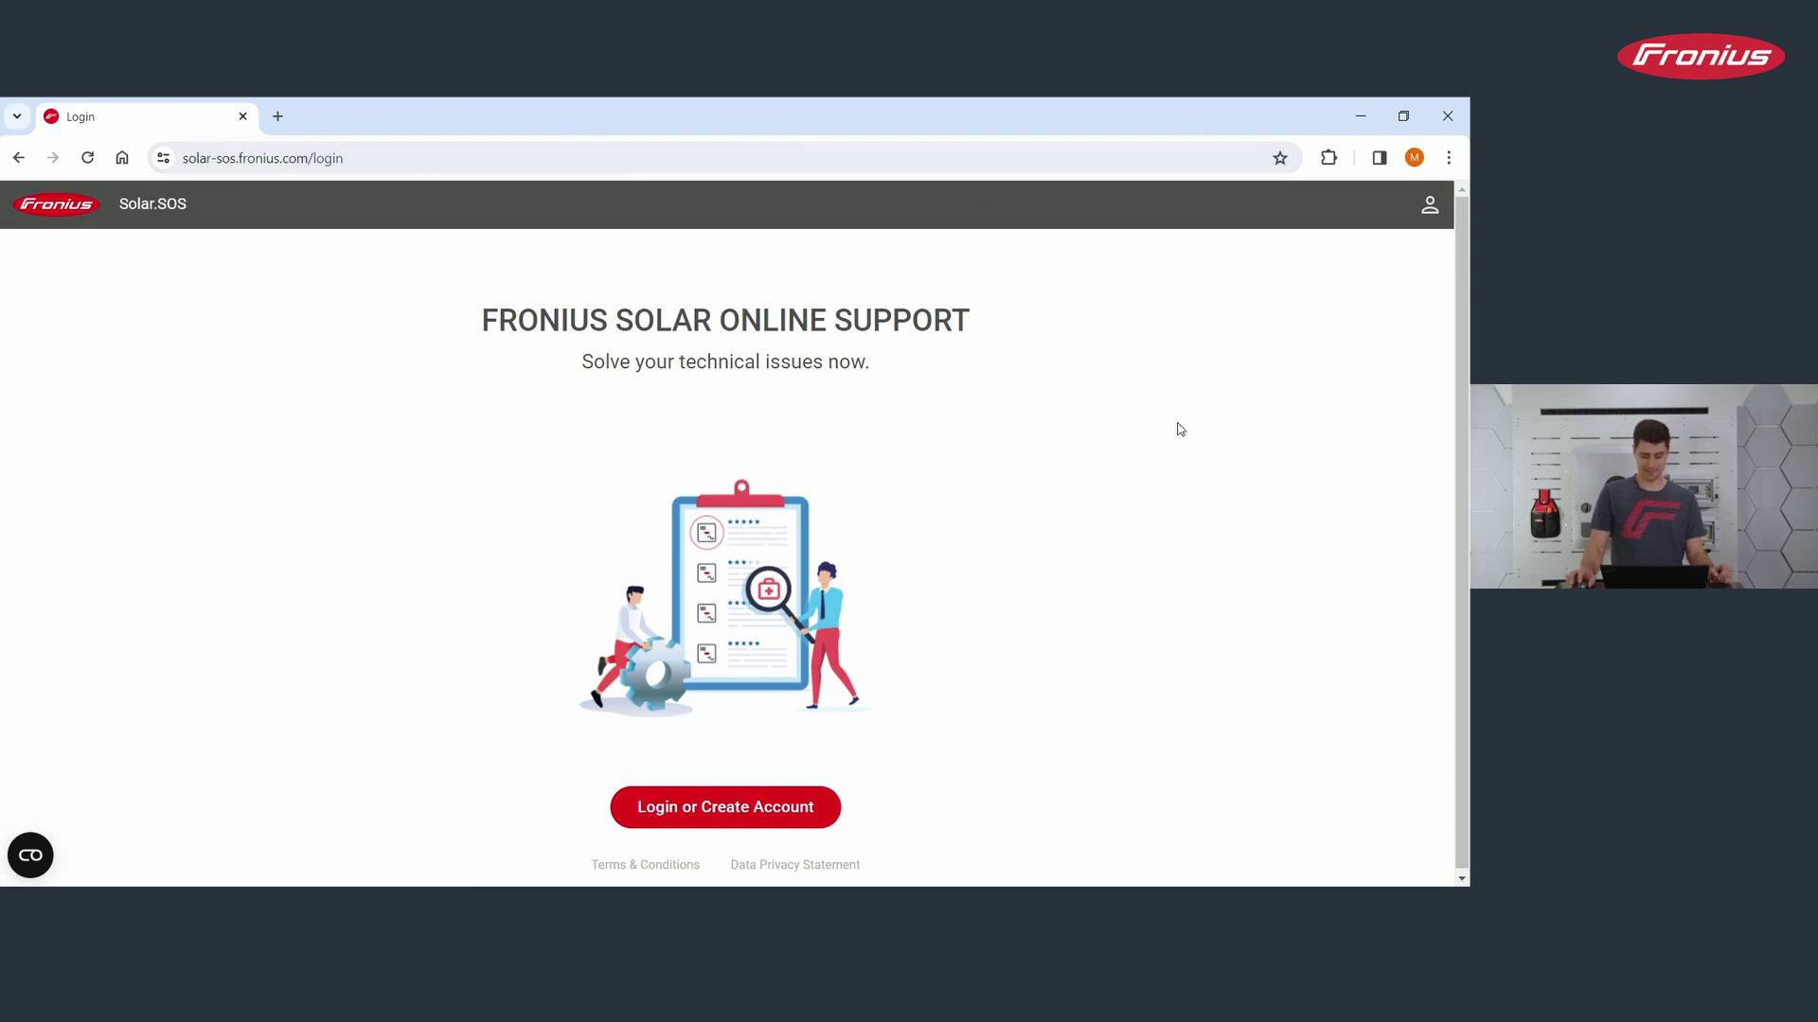
Step: Open the Fronius login form via 'Login or Create Account'
left_click(692, 812)
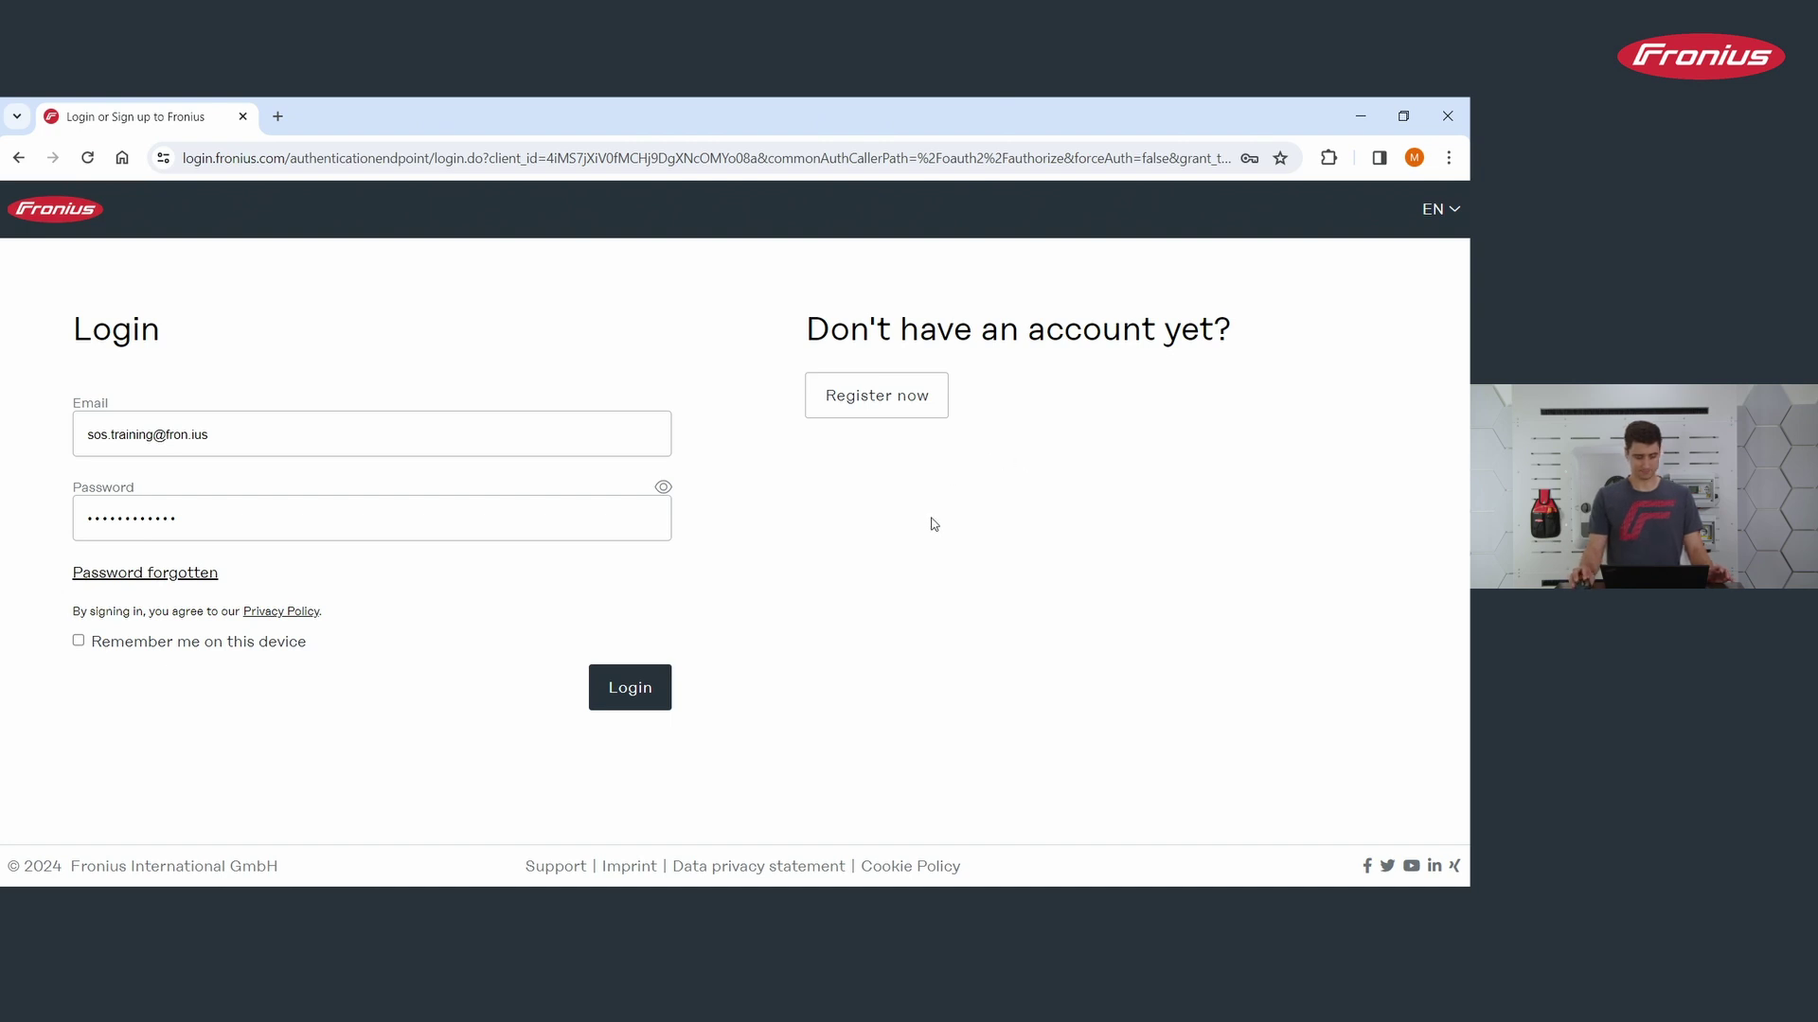
Step: Log in with the autofilled installer e-mail and password
left_click(637, 700)
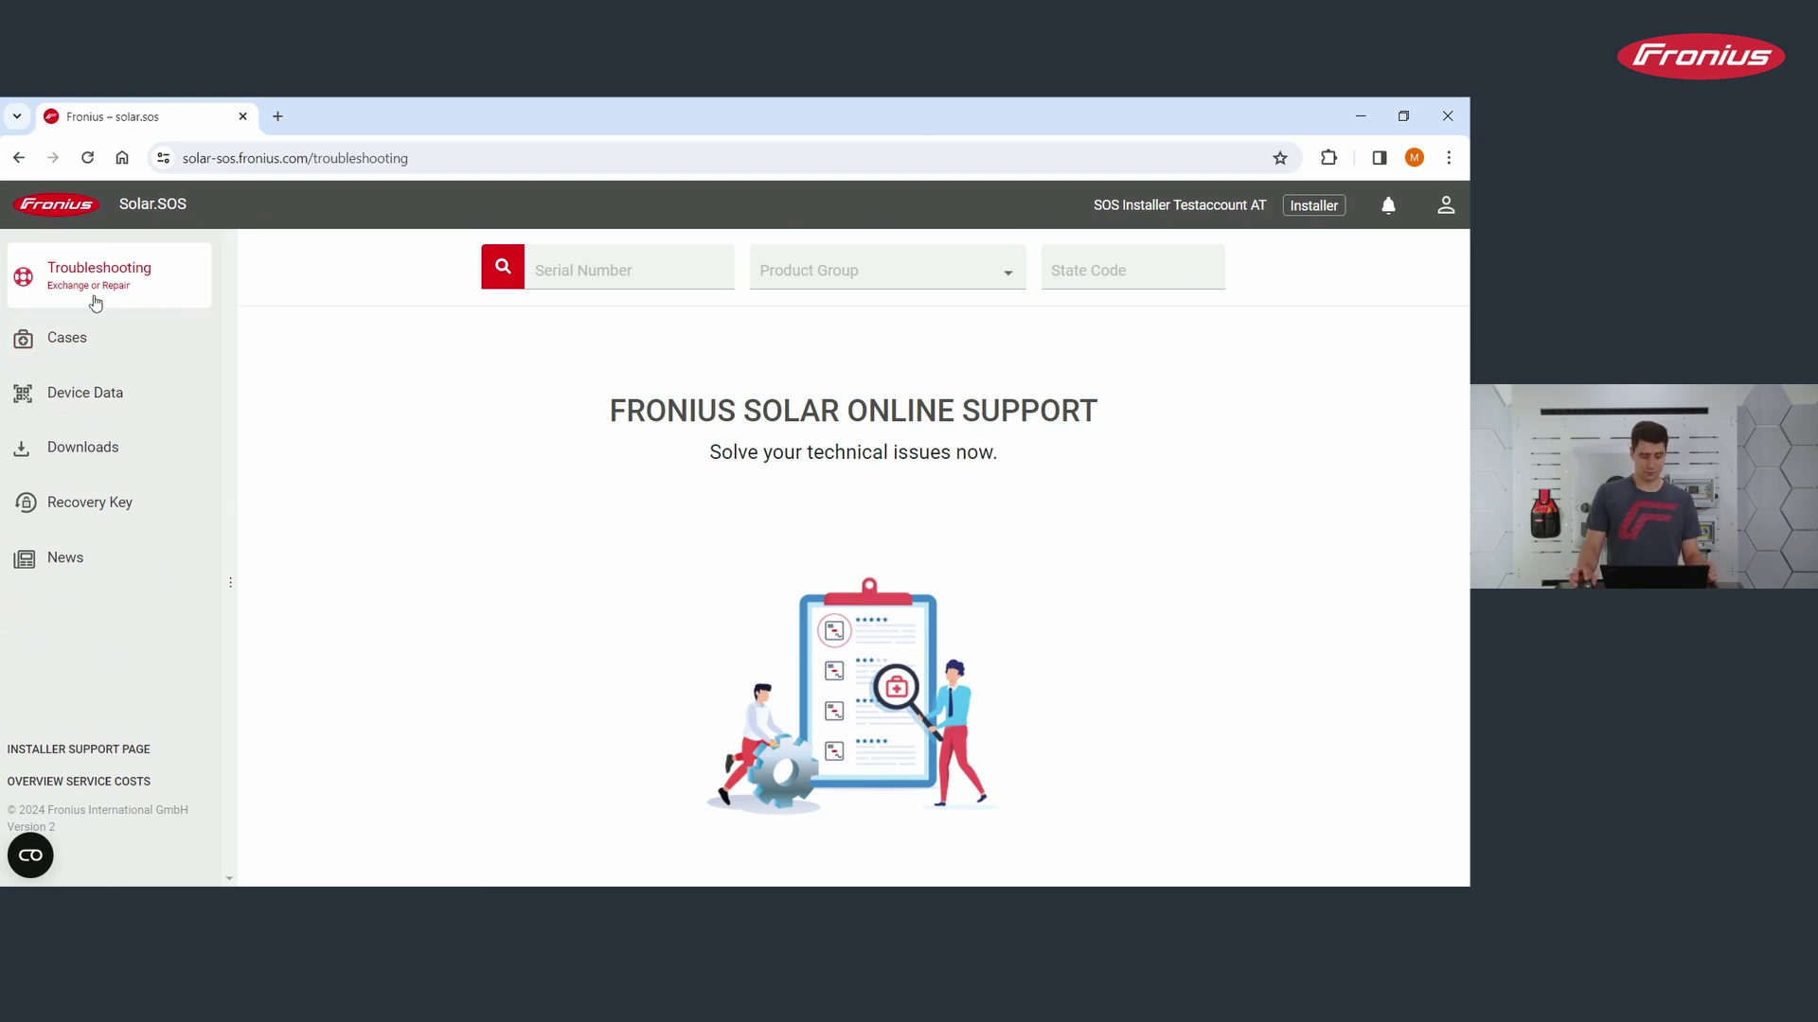
Step: Search serial 26262626 with state code 107, then mark 'No AC grid detected' as solved
left_click(642, 267)
type("26262626")
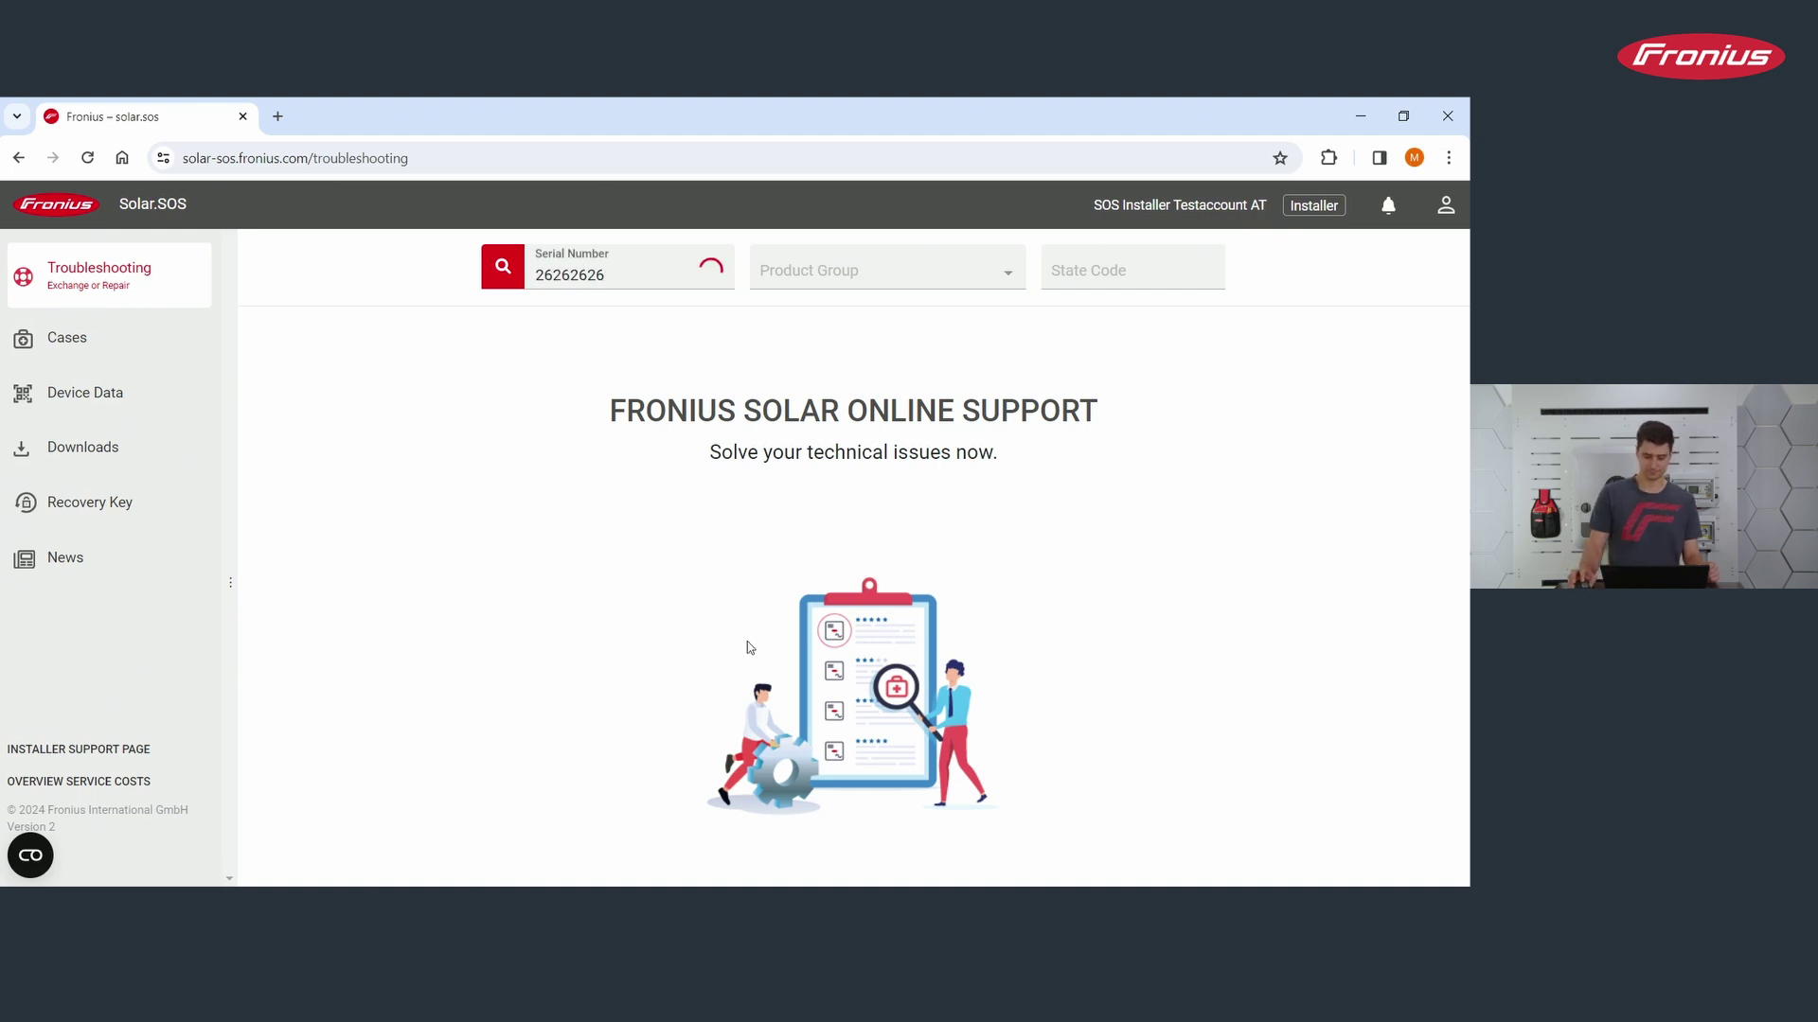
left_click(1172, 280)
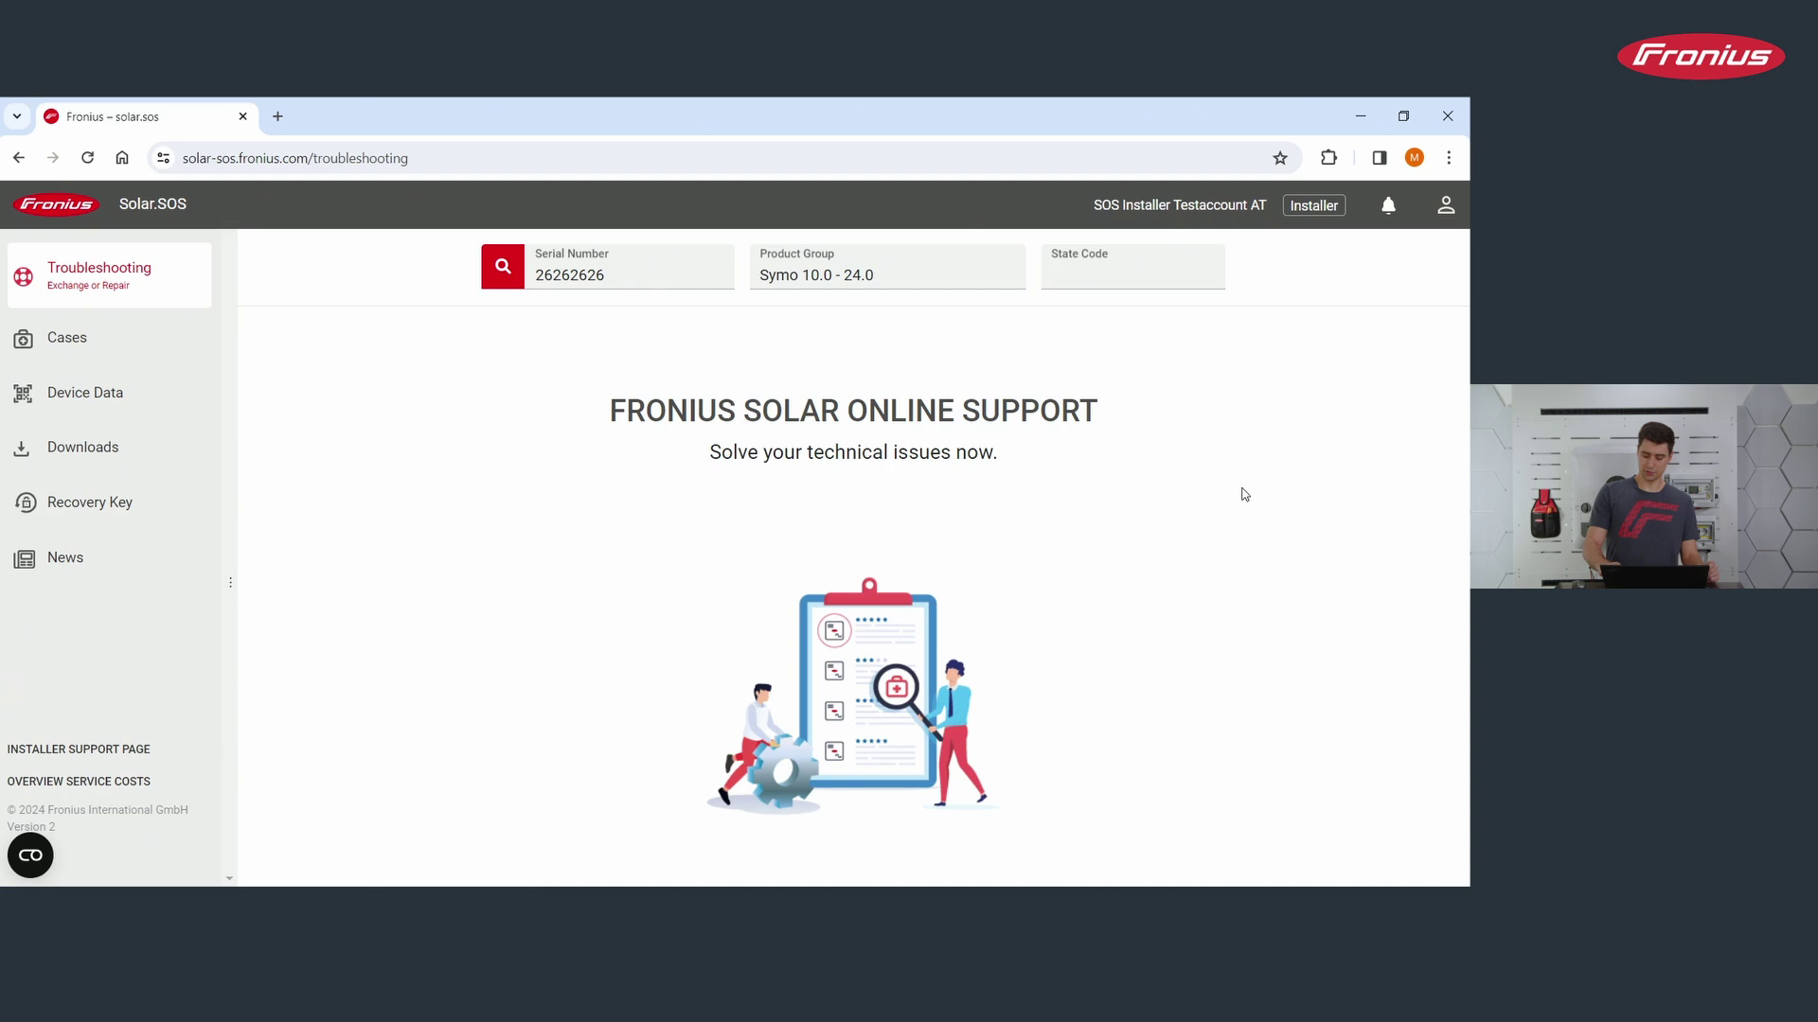
type("107")
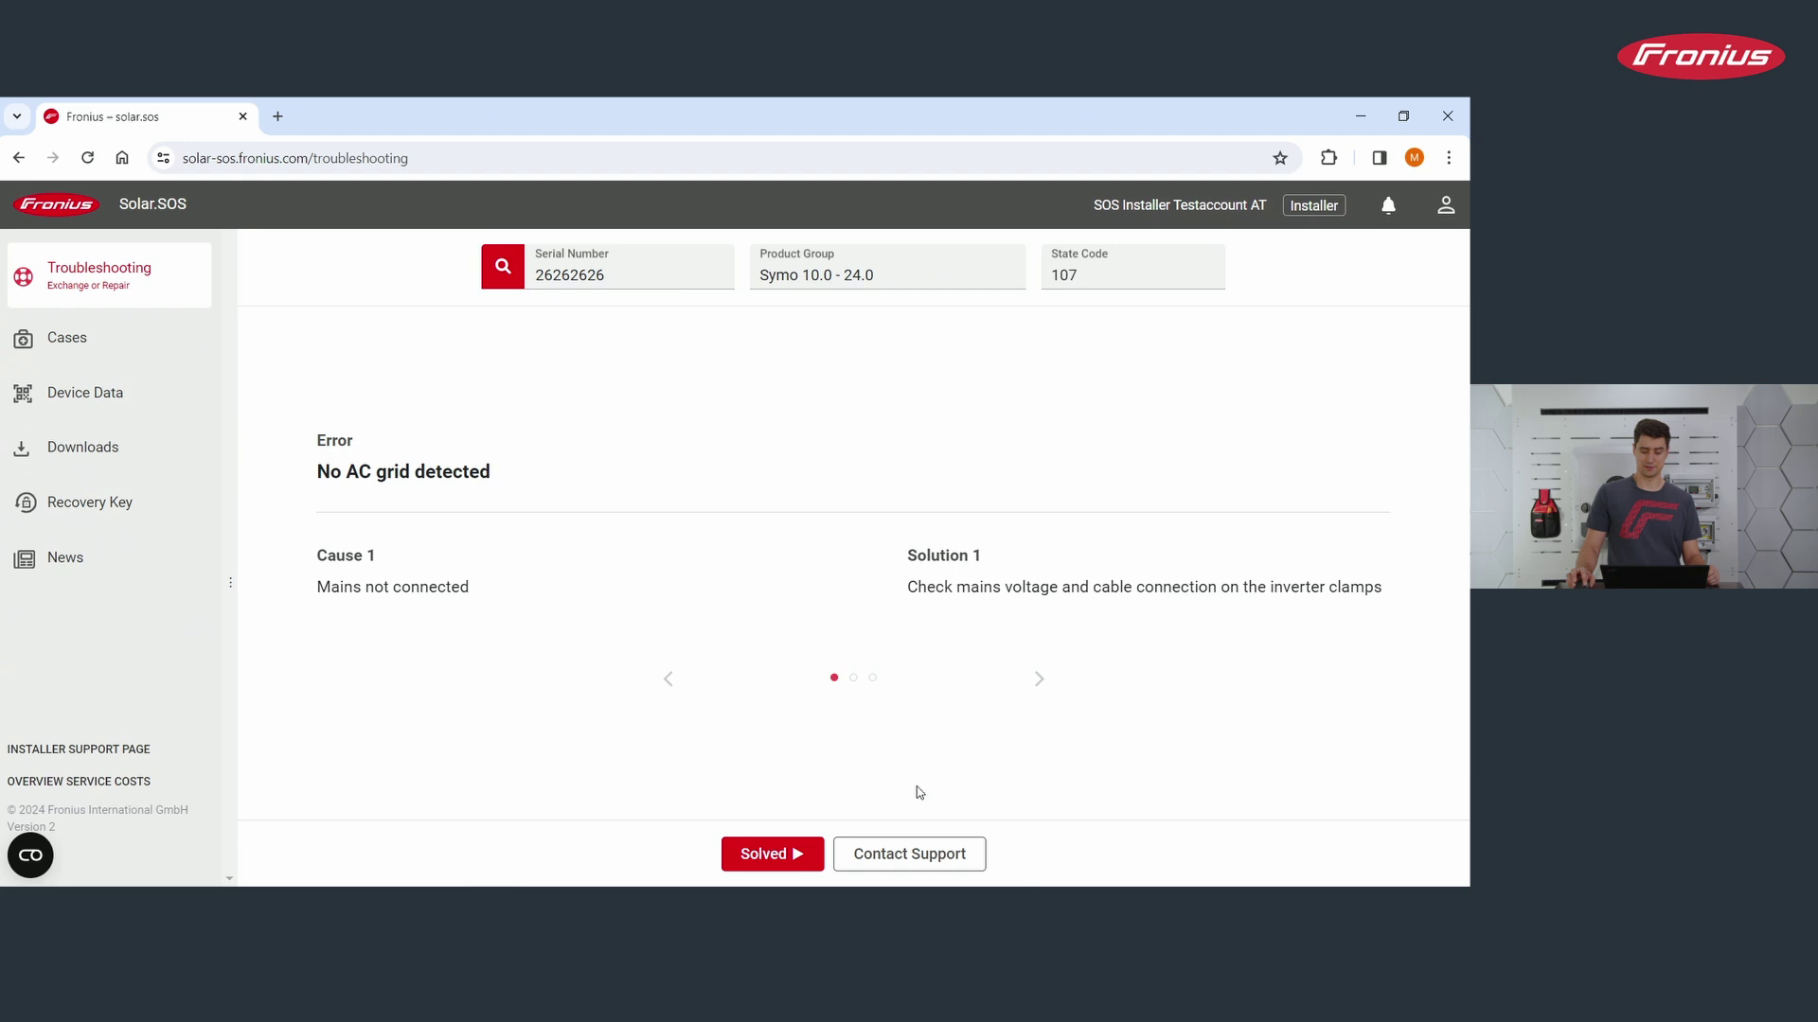
left_click(744, 857)
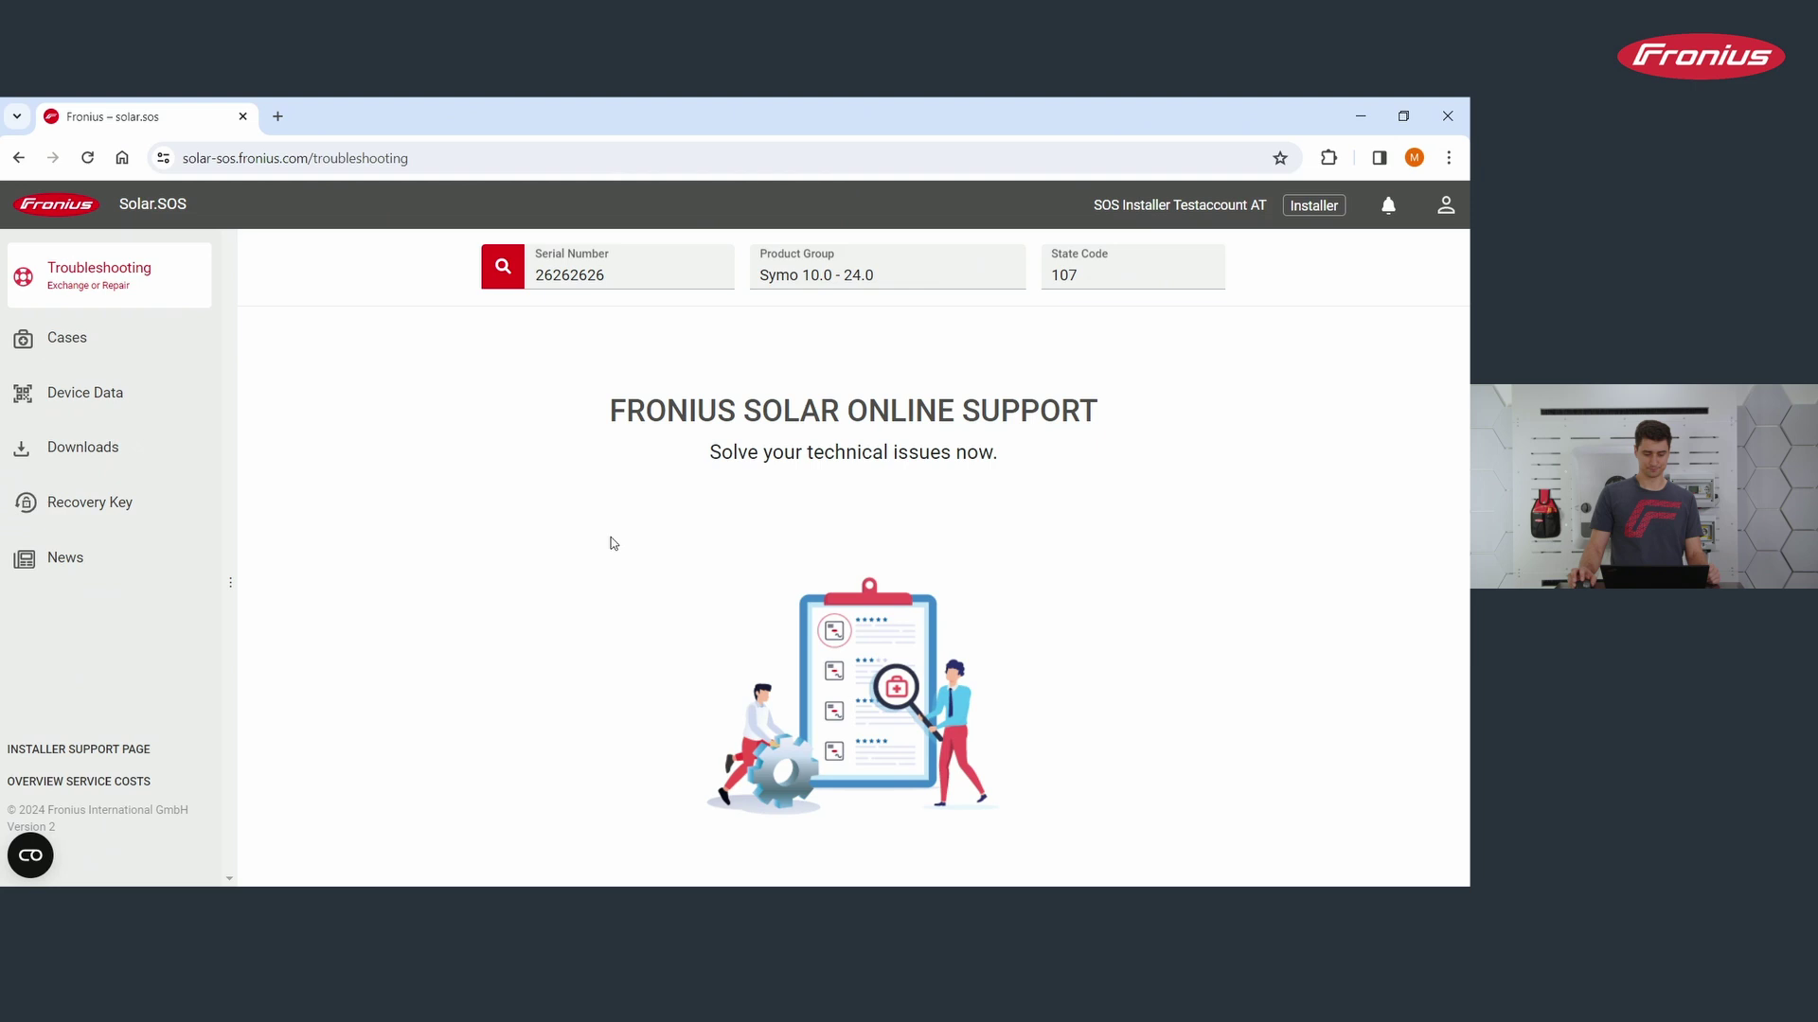
Step: Open Cases and switch the My Cases filter to All
left_click(127, 340)
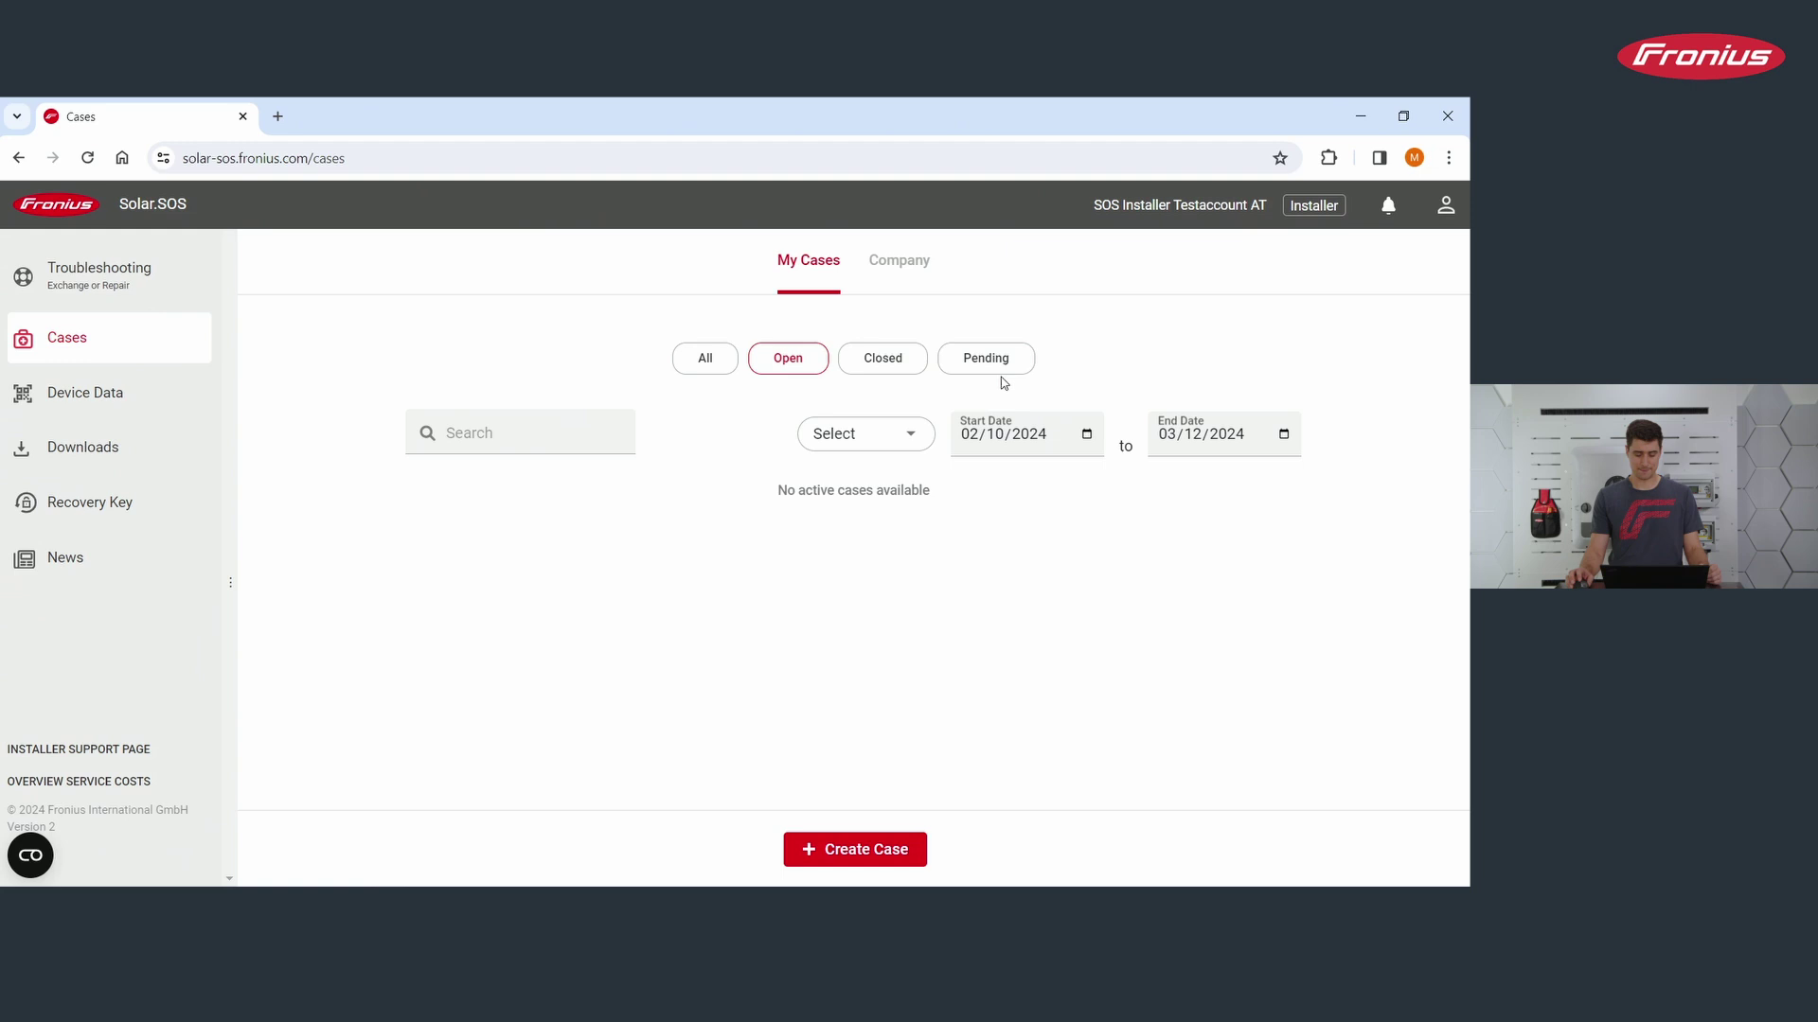
left_click(698, 357)
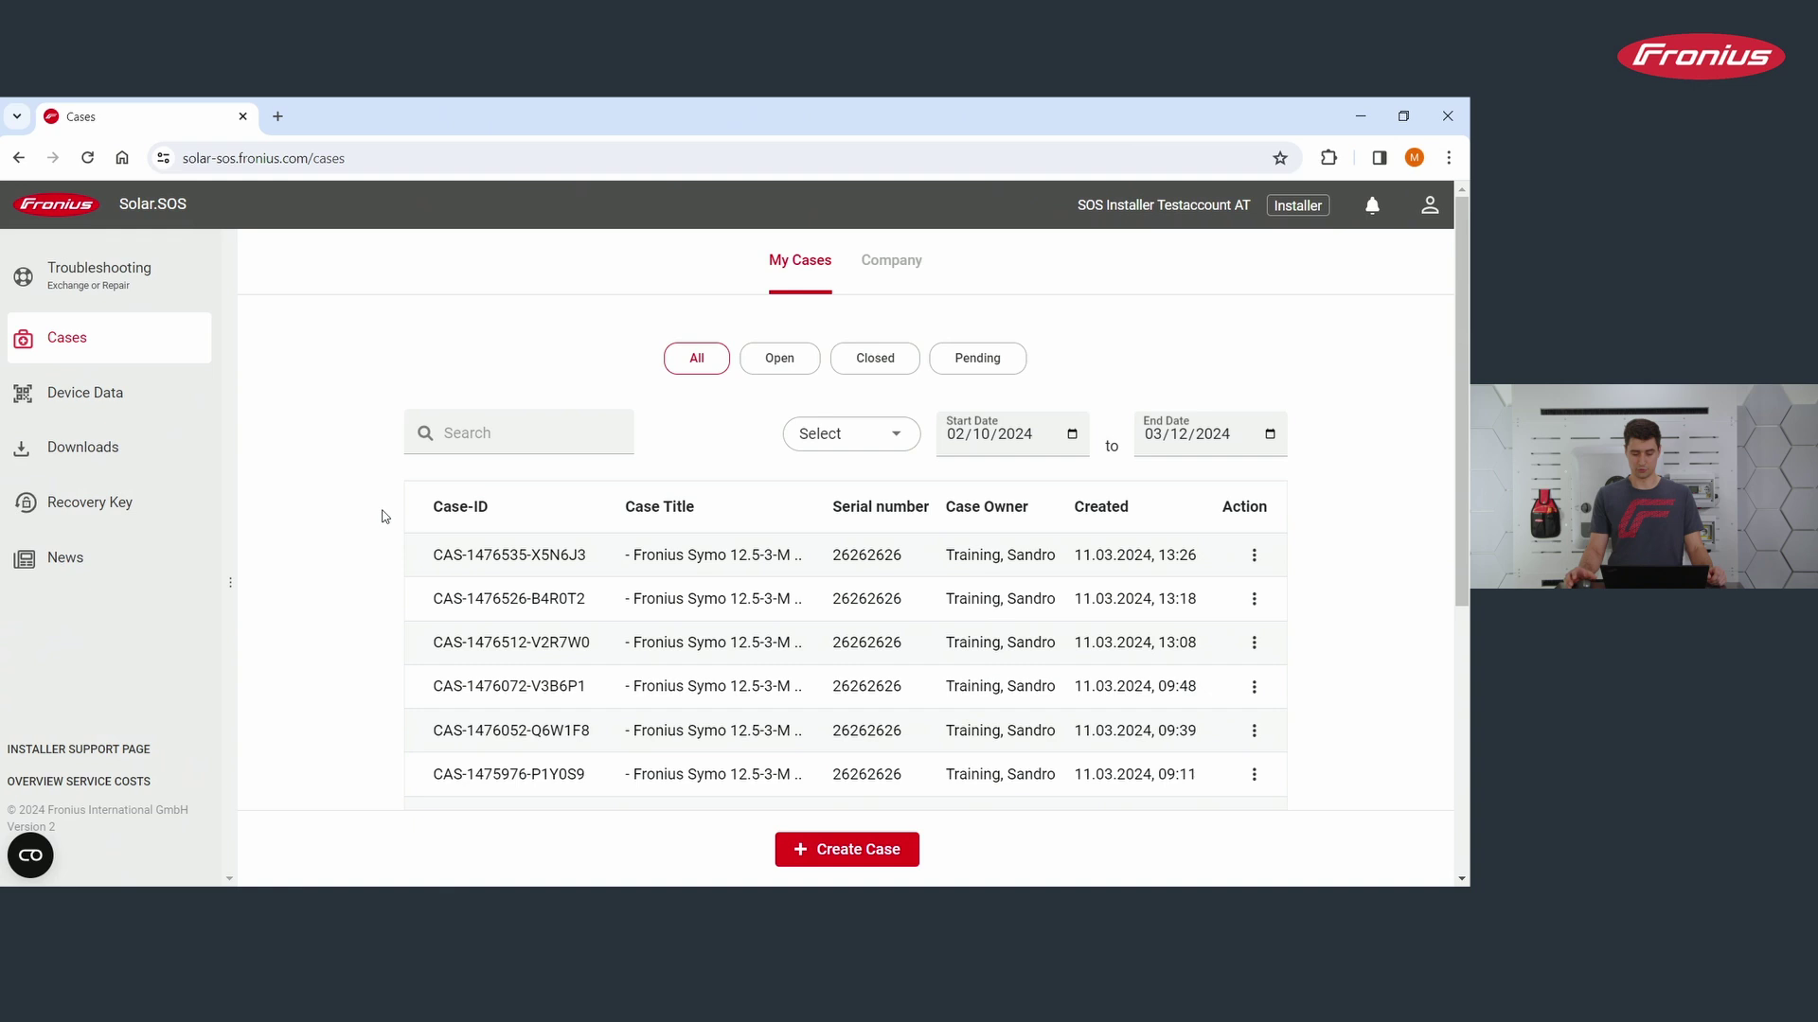
Step: Open the top Symo 12.5-3-M Light case and check its Messages and Delivery tabs
left_click(565, 555)
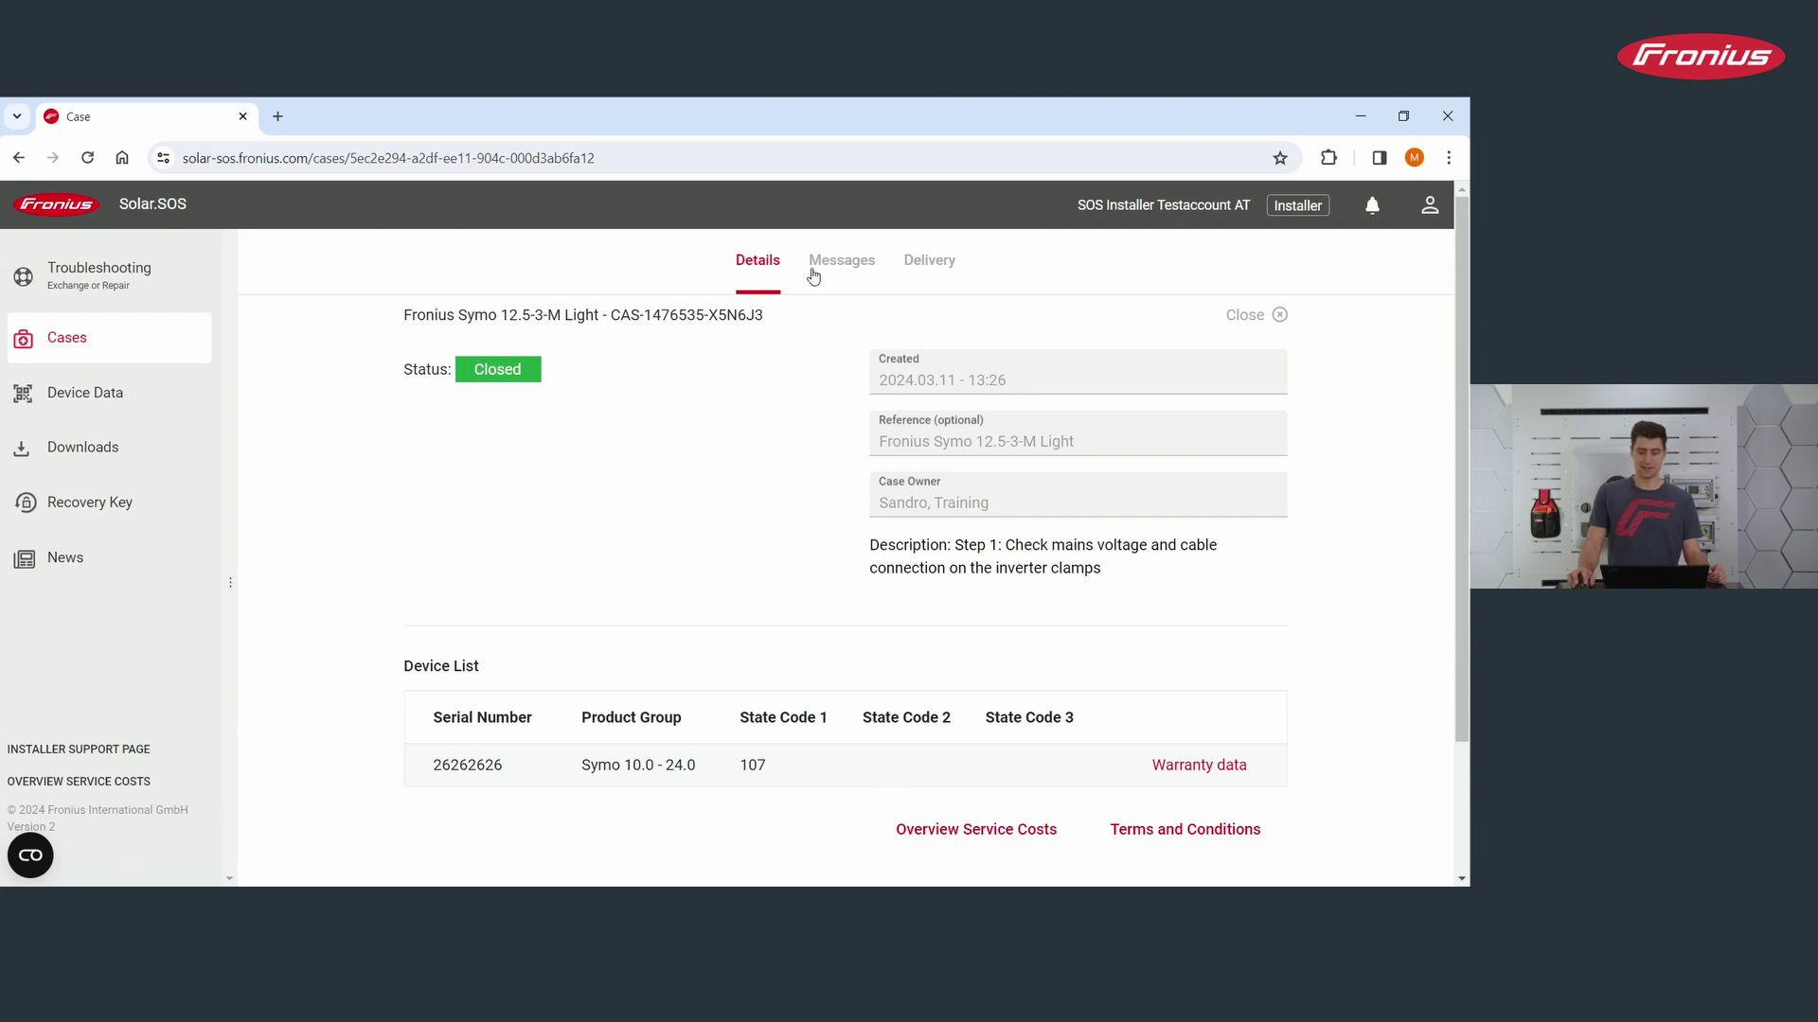
left_click(842, 260)
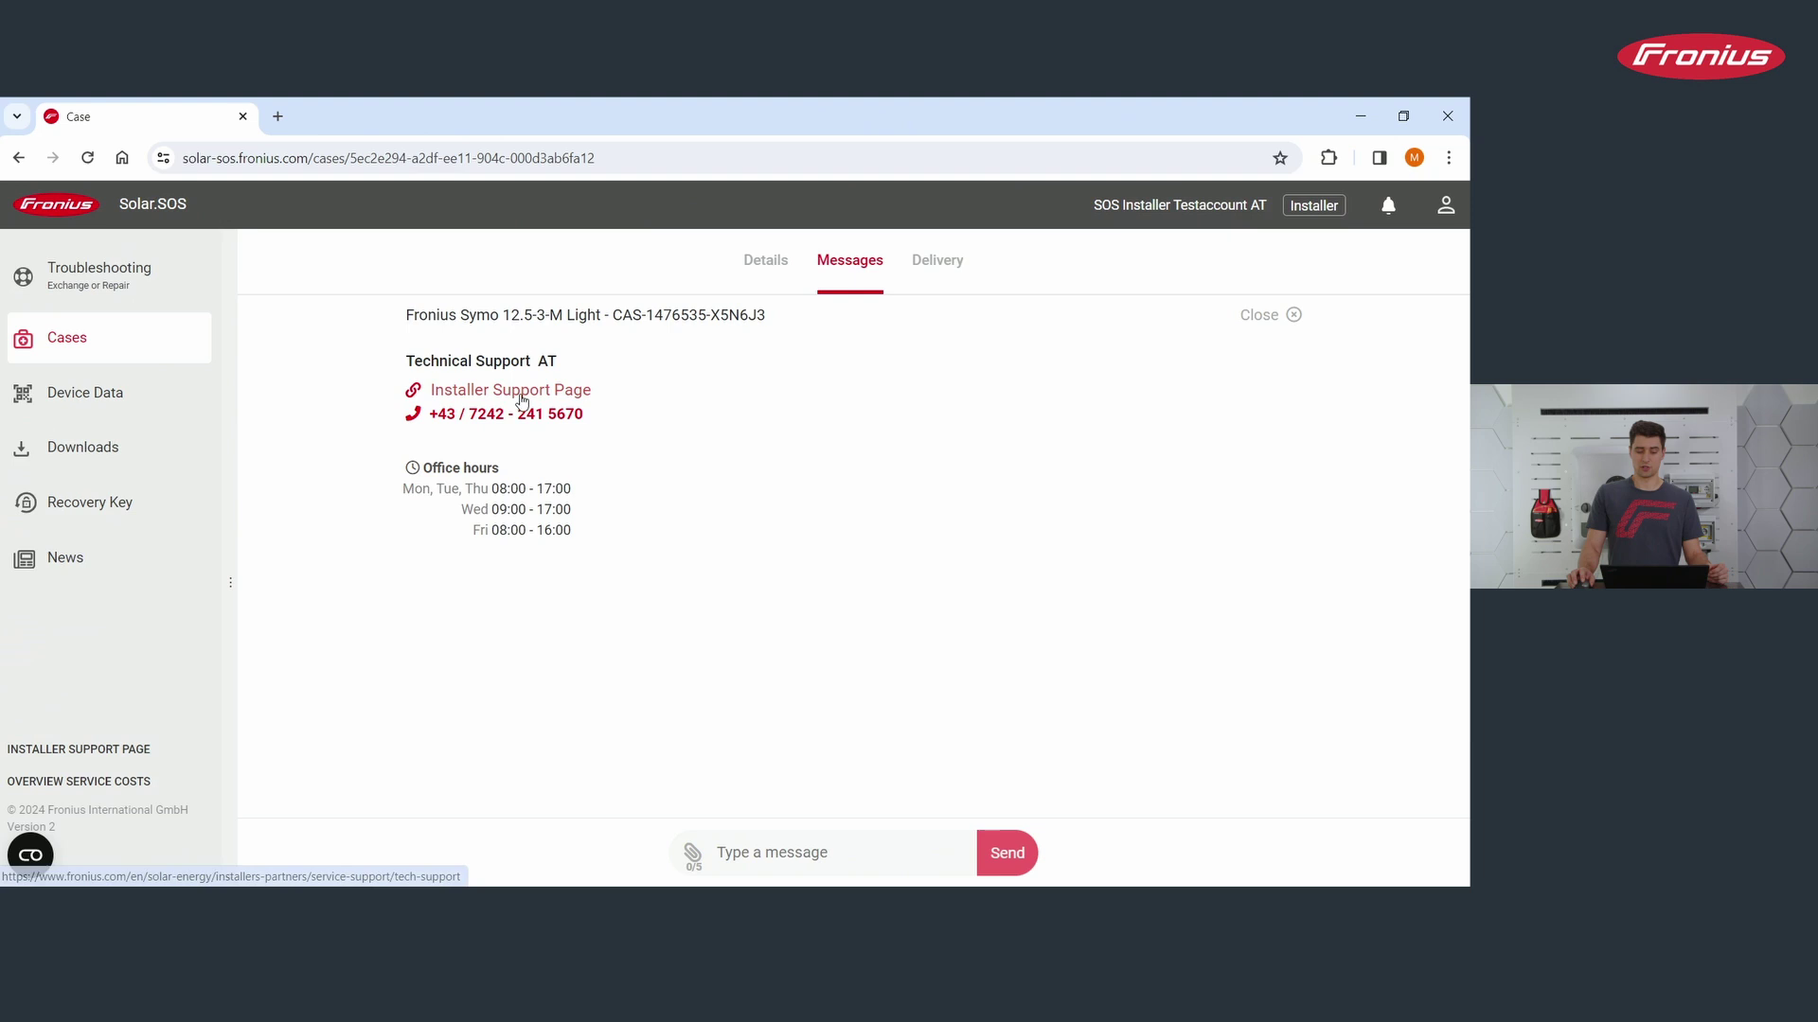
left_click(938, 261)
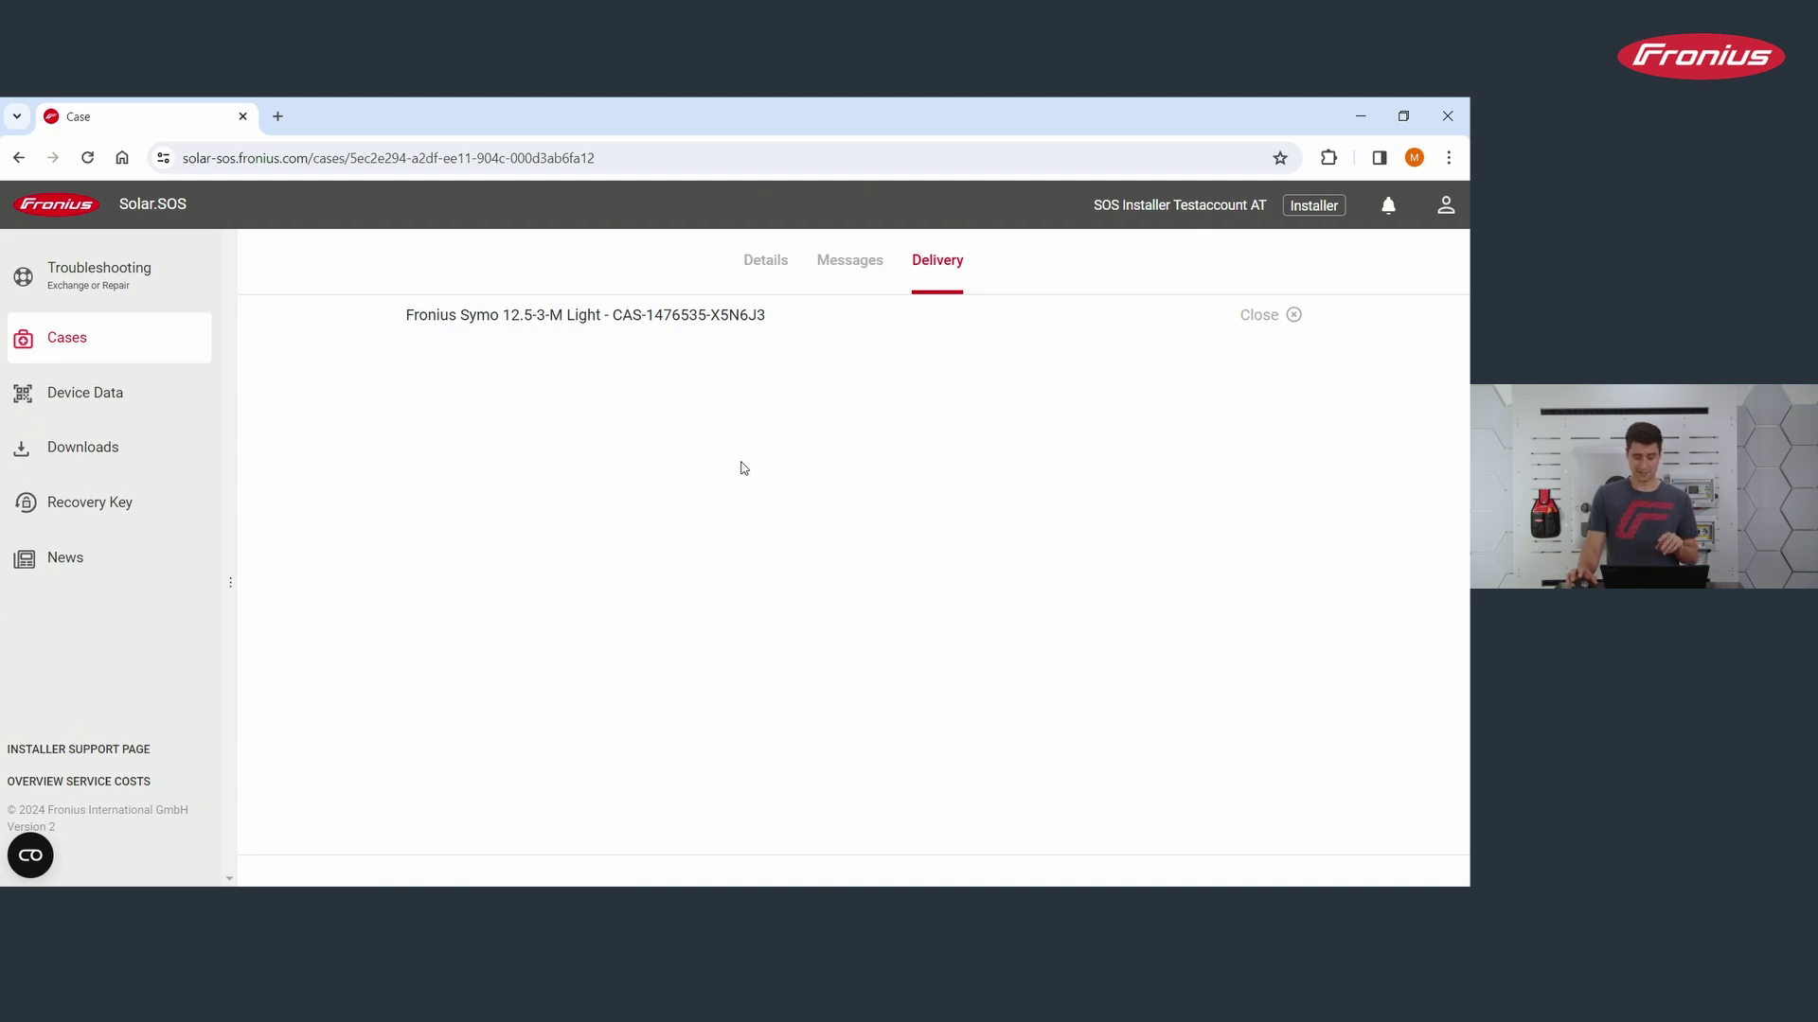
Step: Open the service costs PDF from Device Data and scroll to page 10's Symo prices
left_click(132, 413)
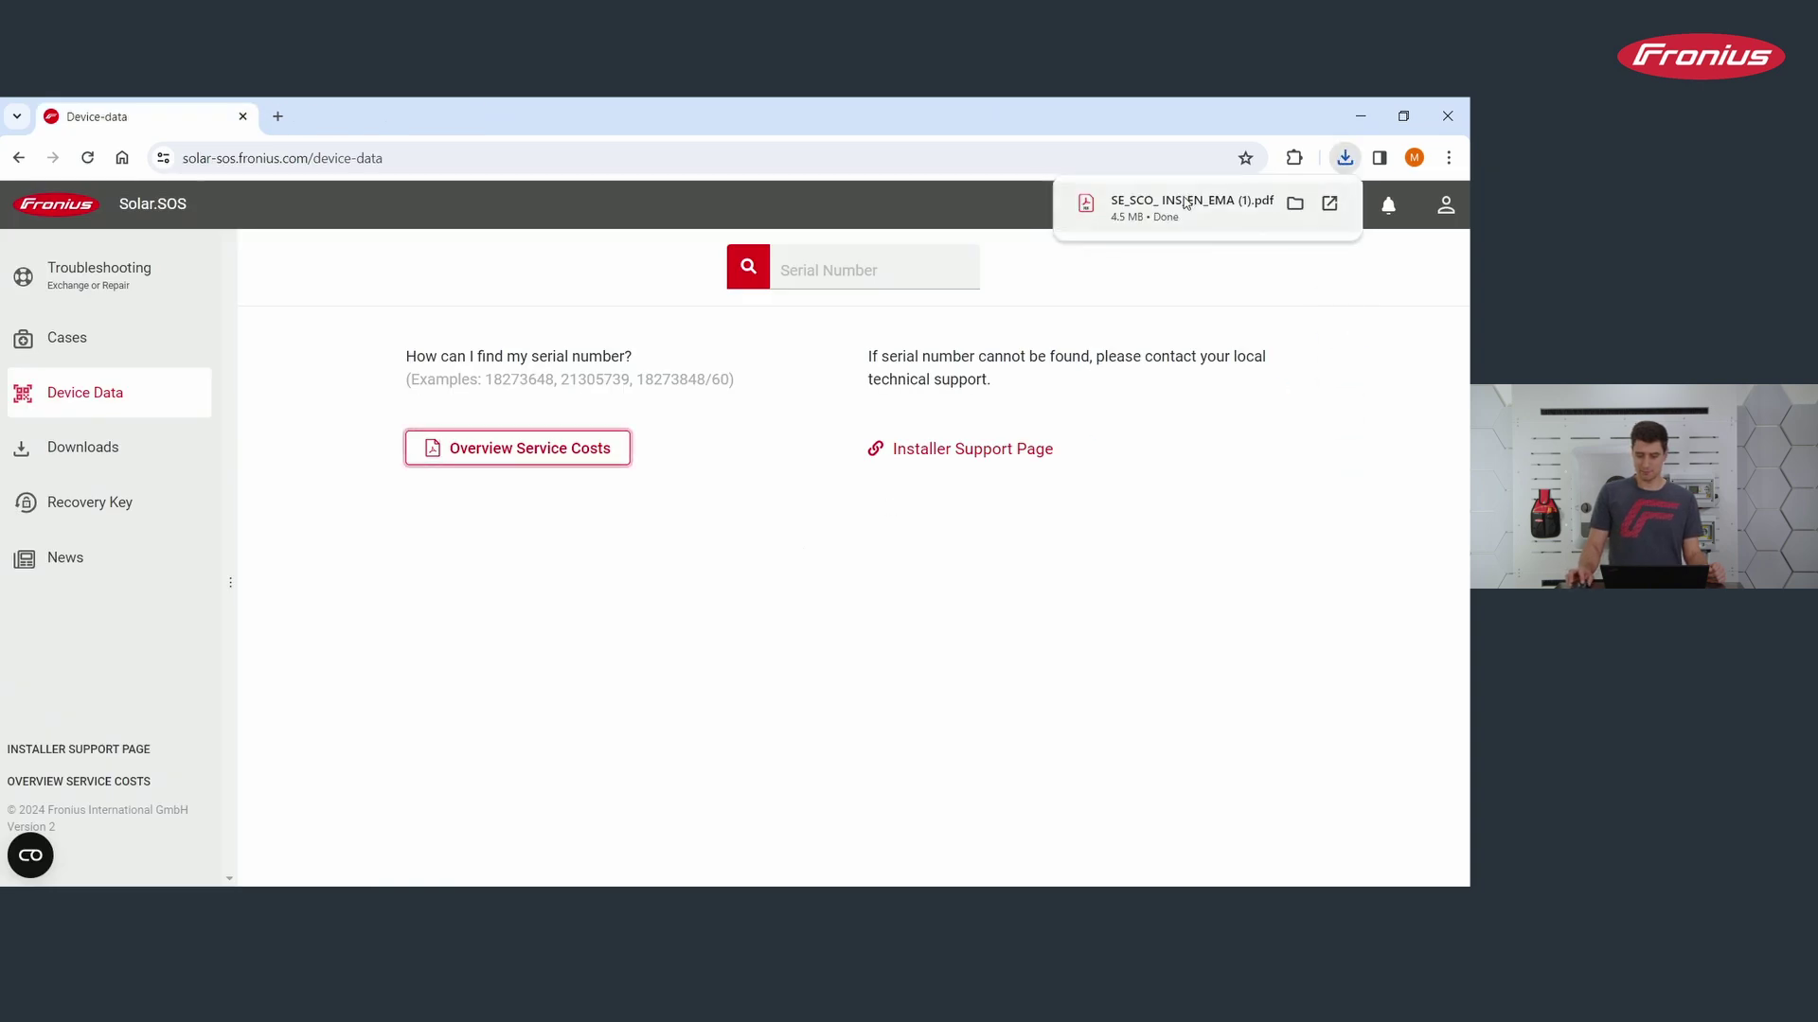
left_click(1185, 204)
scroll(778, 488, "down", 1)
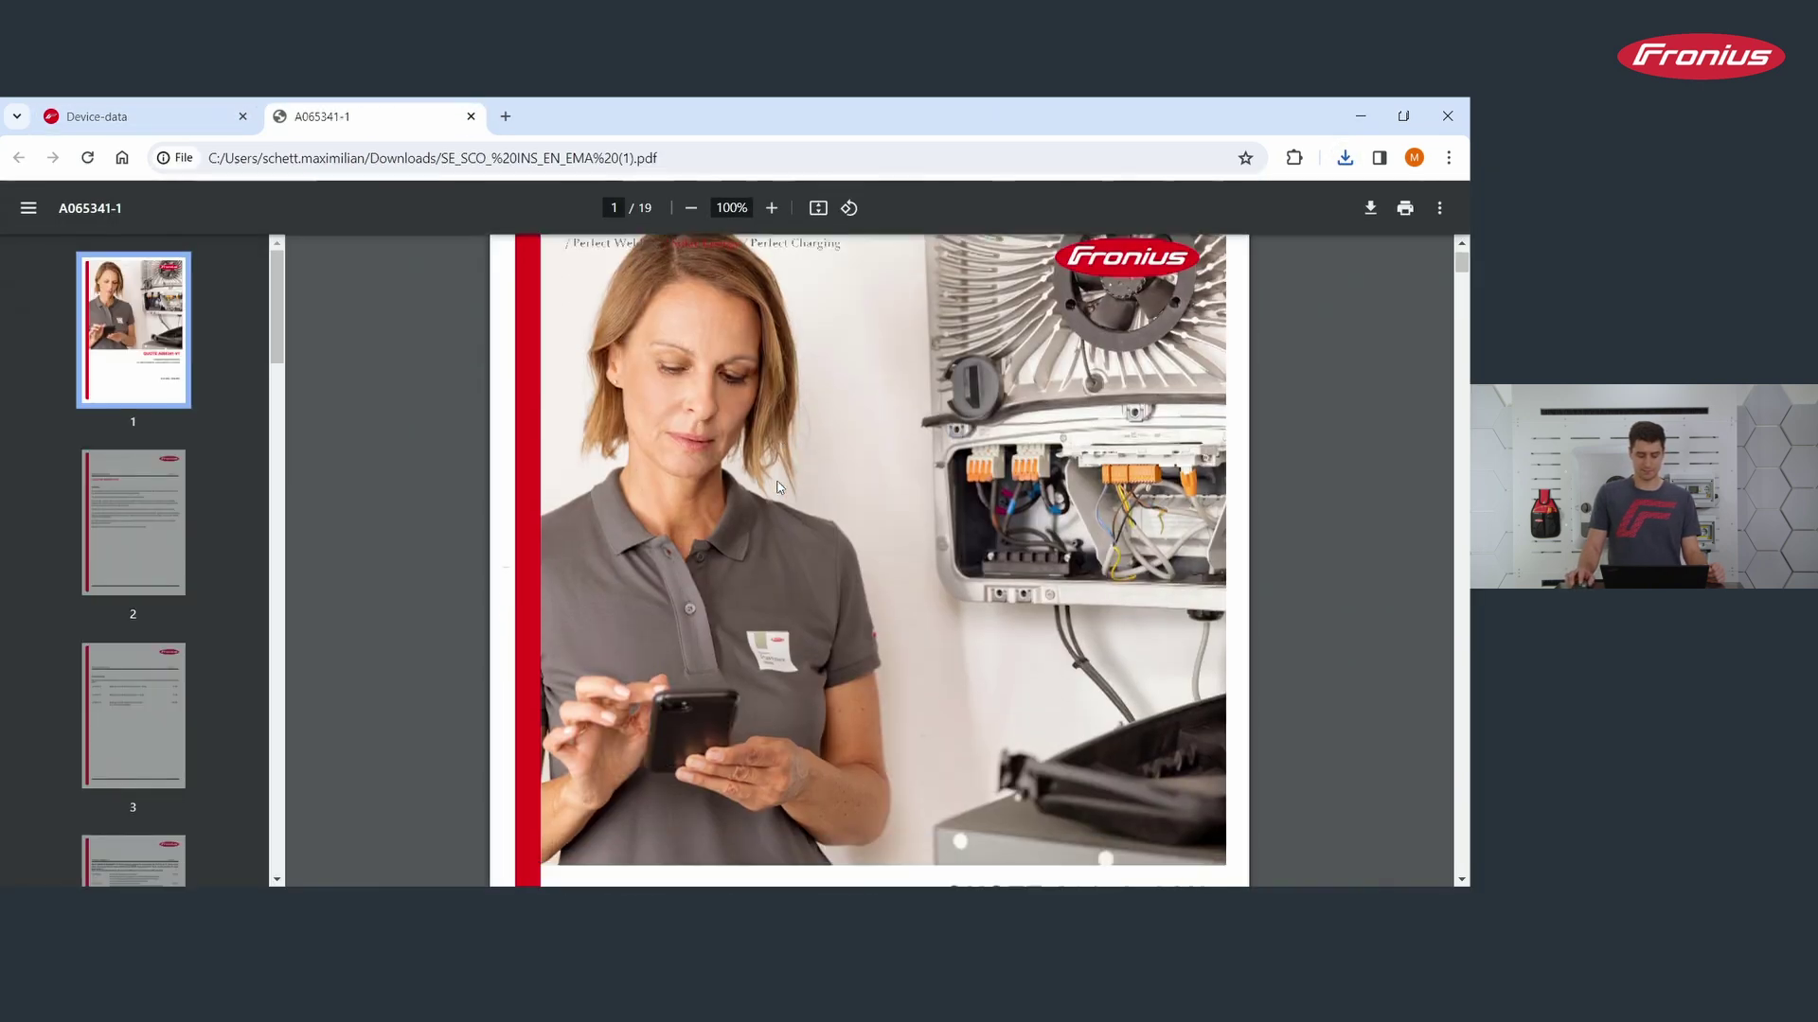
scroll(779, 487, "down", 15)
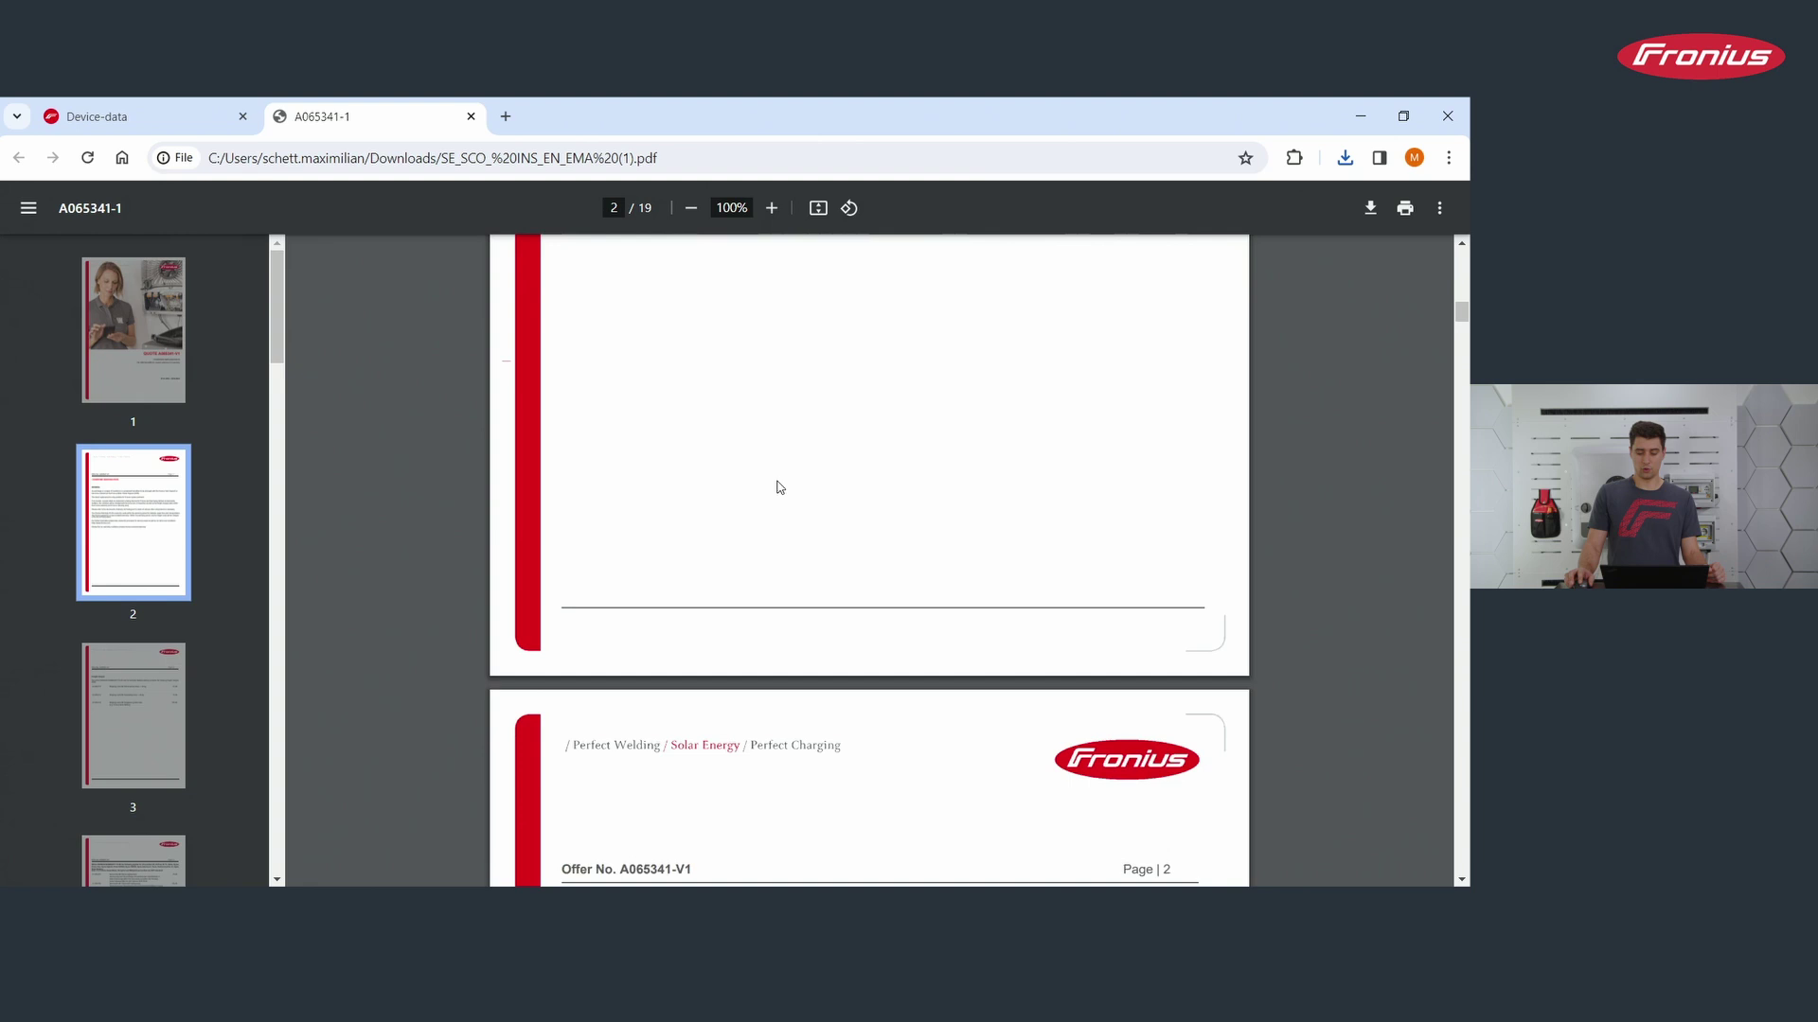
scroll(778, 488, "down", 5)
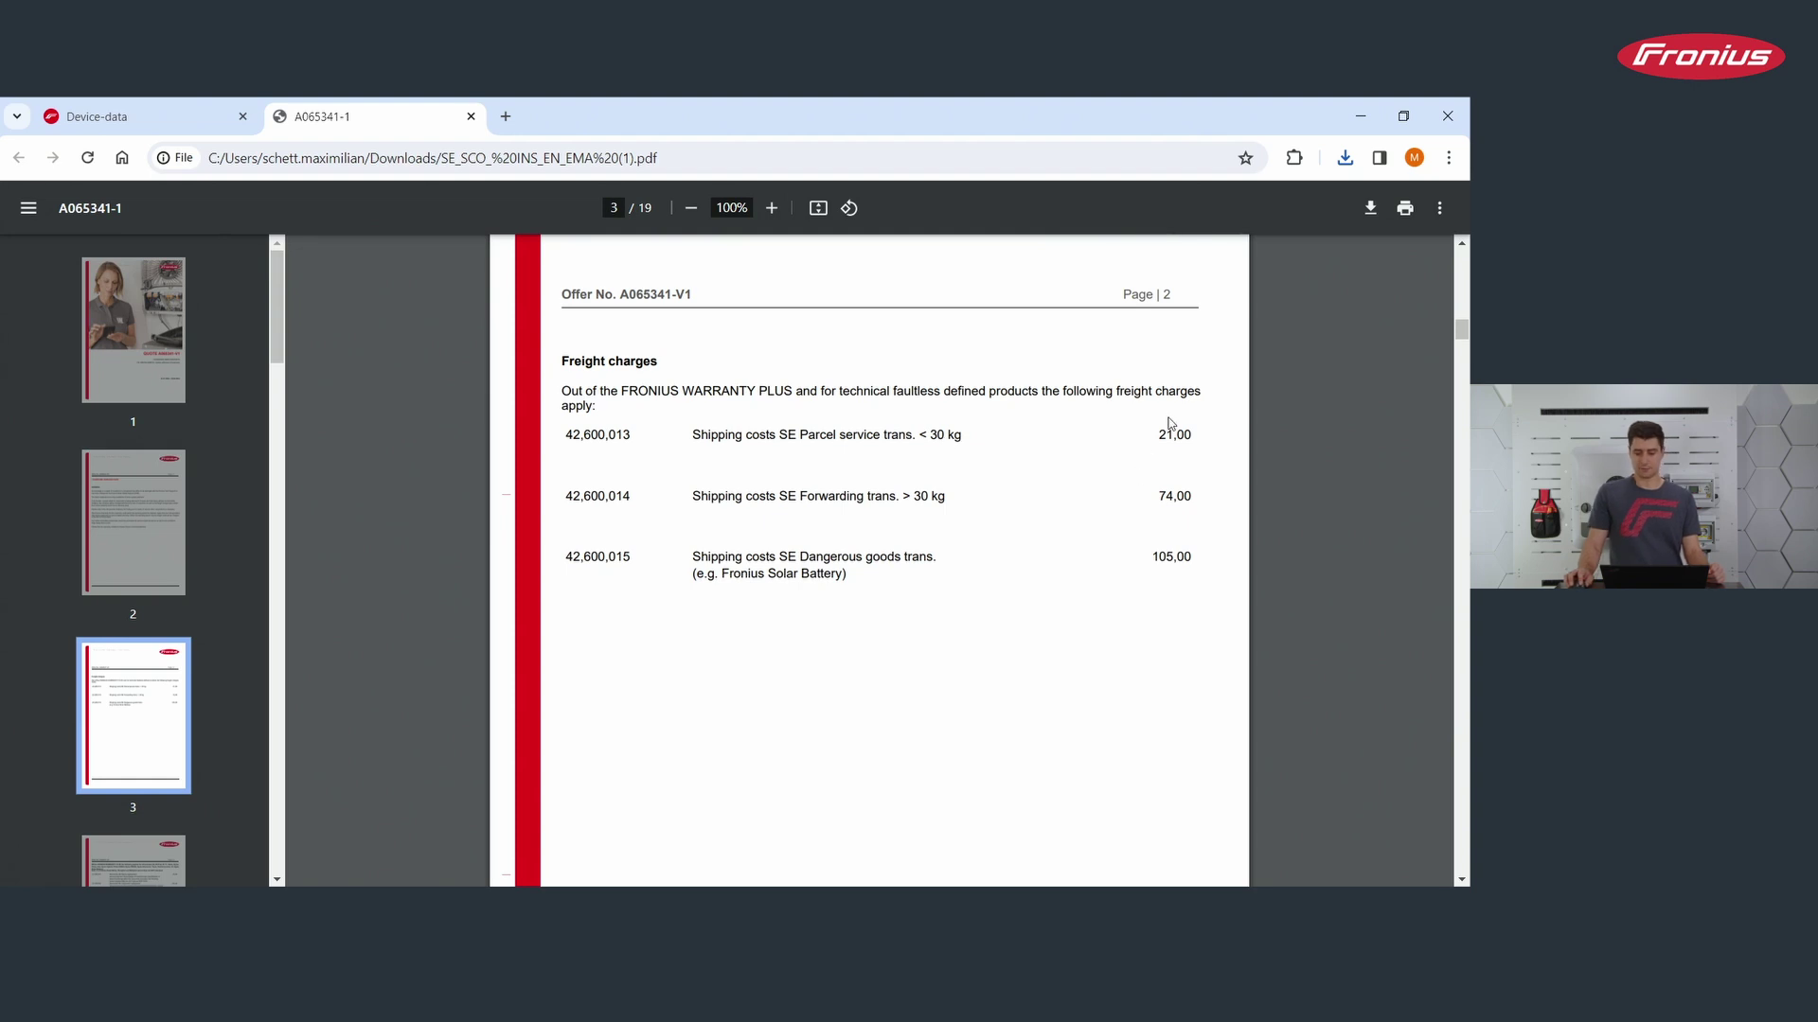
scroll(838, 587, "down", 15)
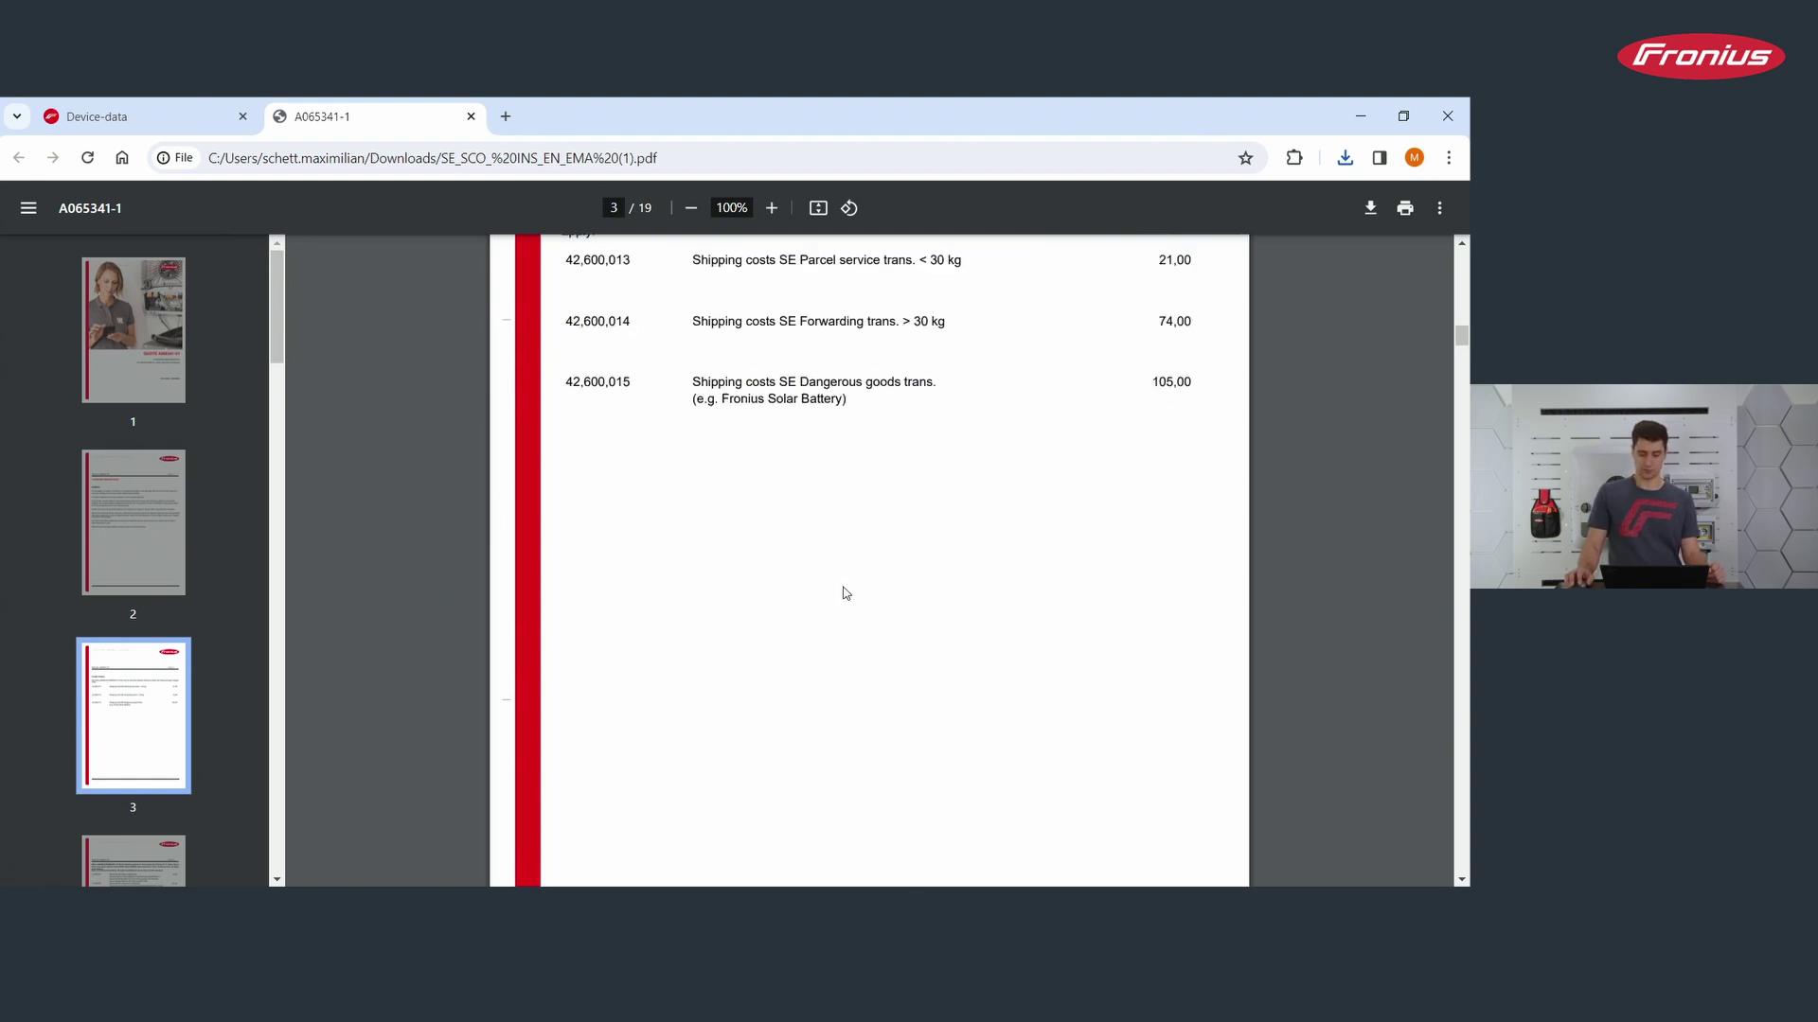
scroll(869, 618, "down", 12)
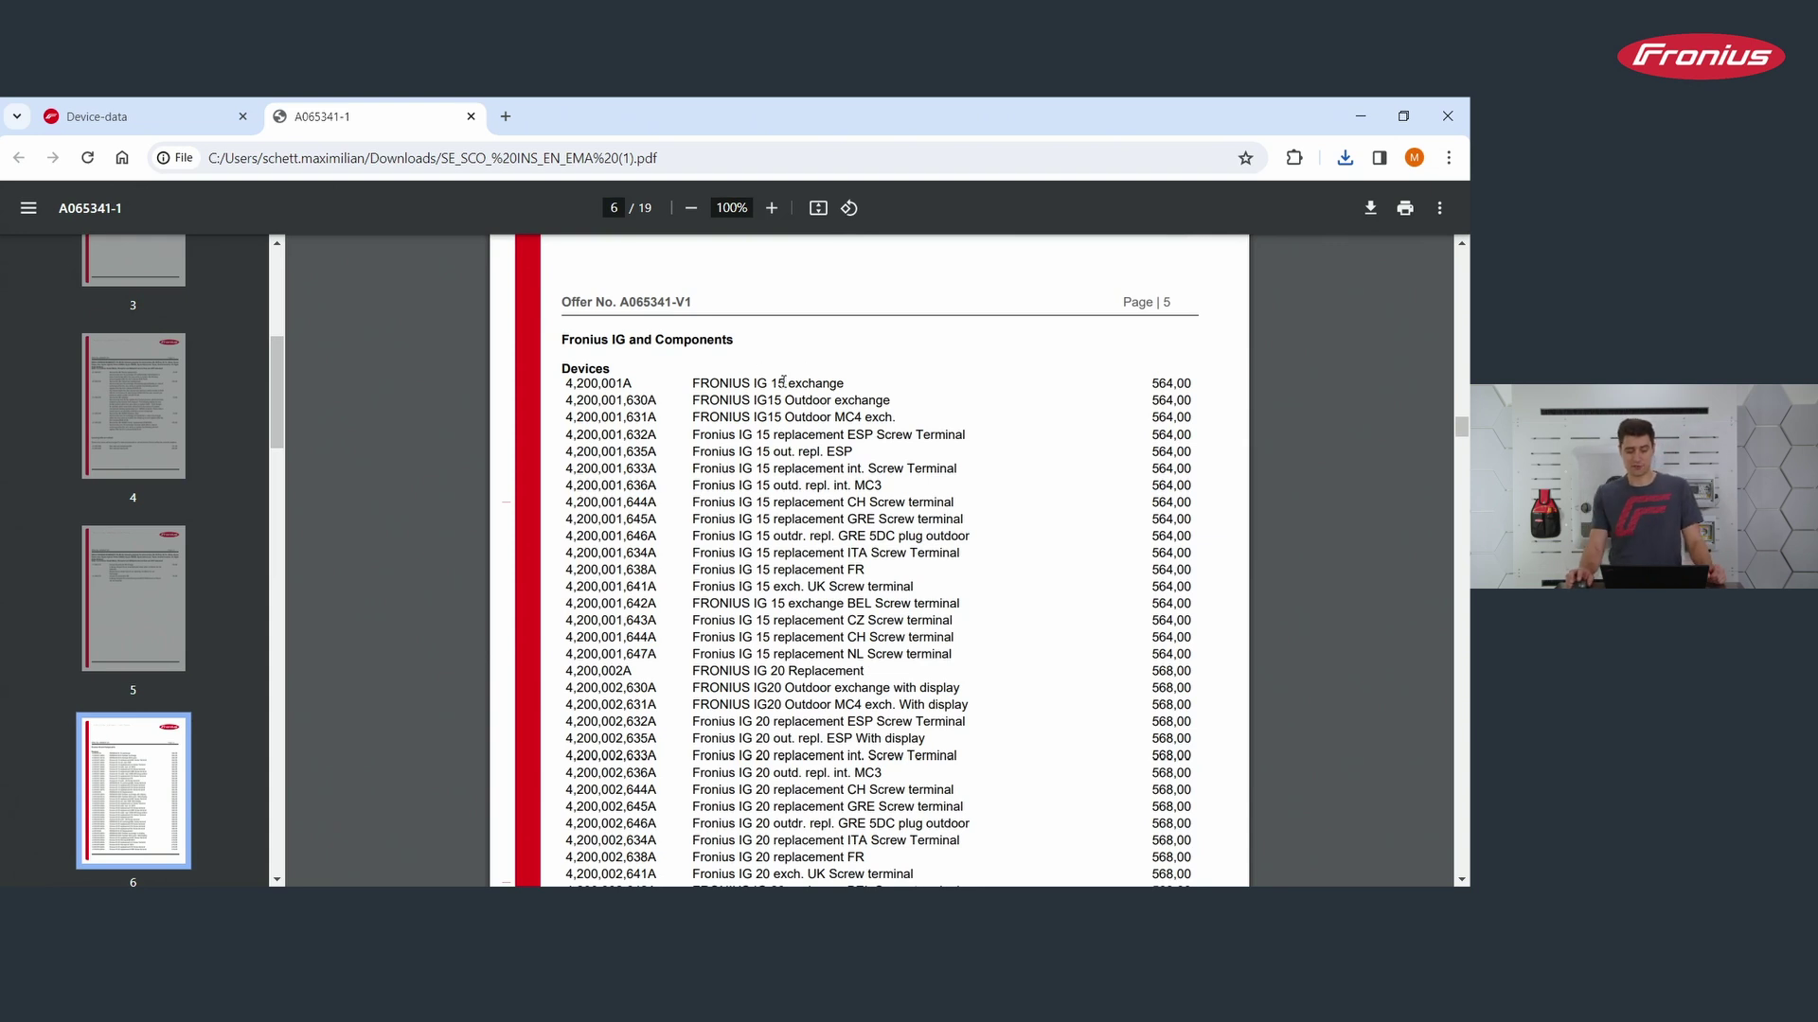
scroll(791, 467, "down", 9)
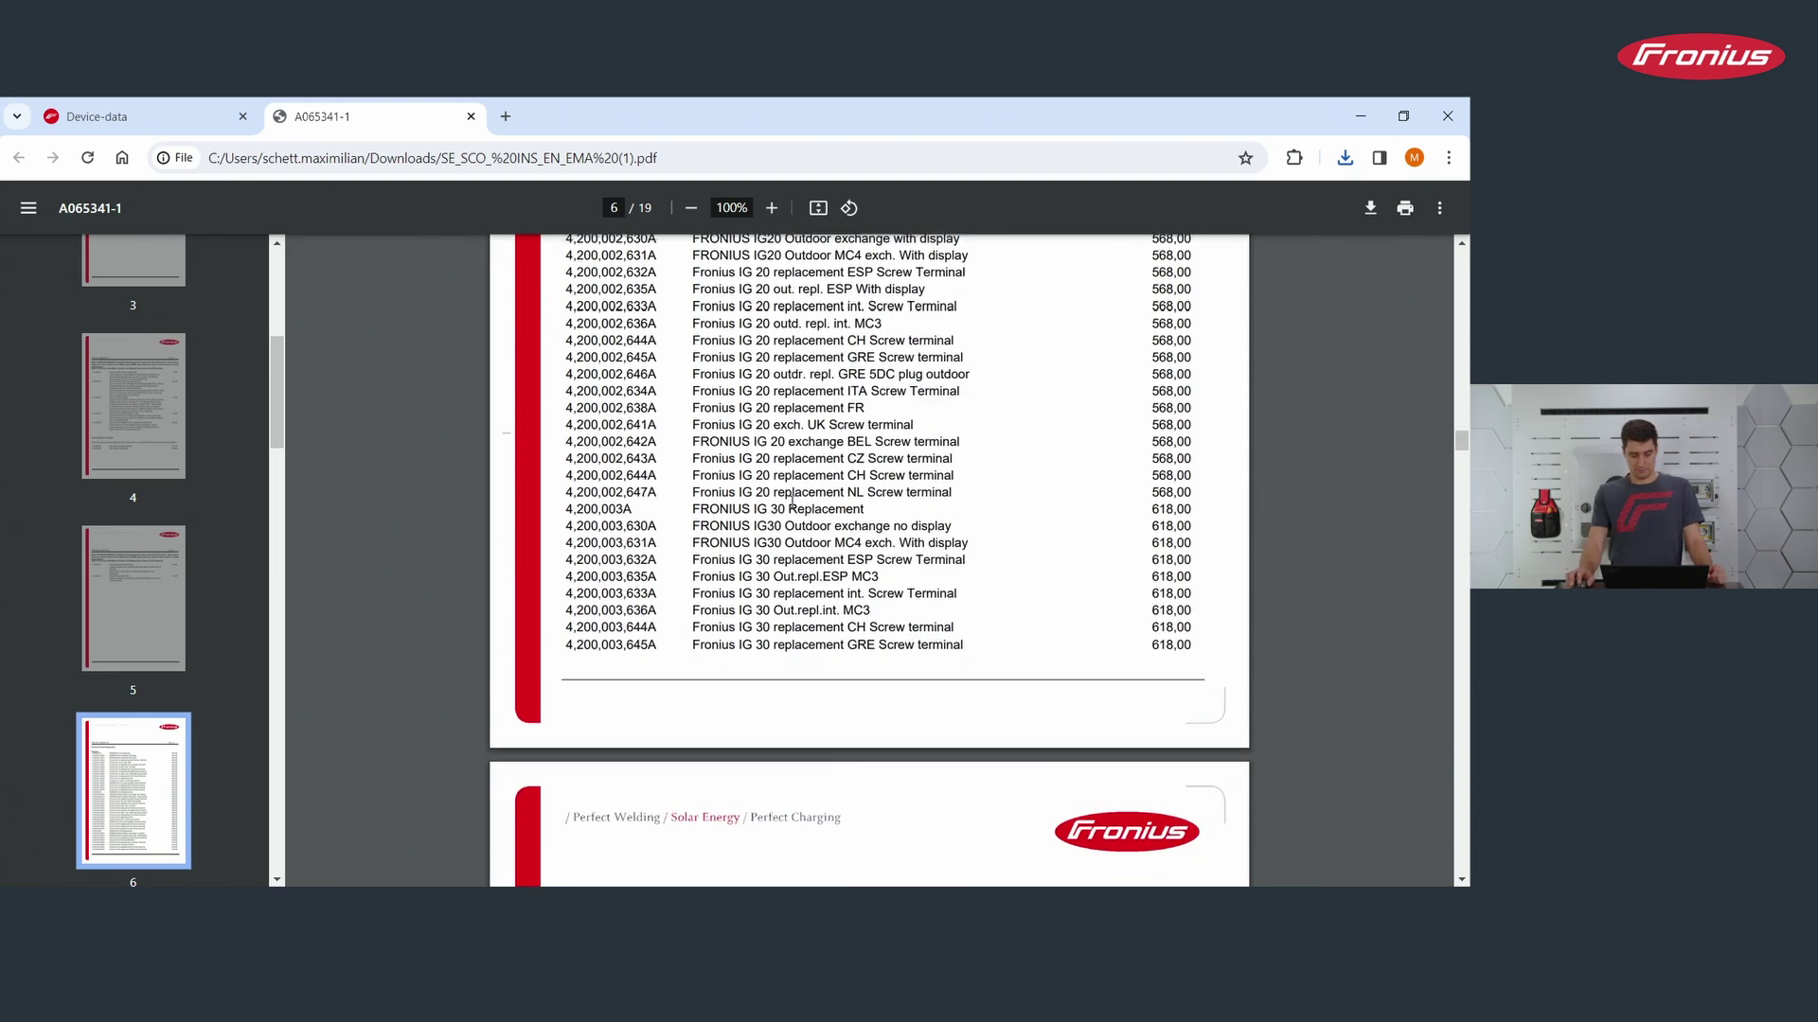
scroll(914, 543, "down", 15)
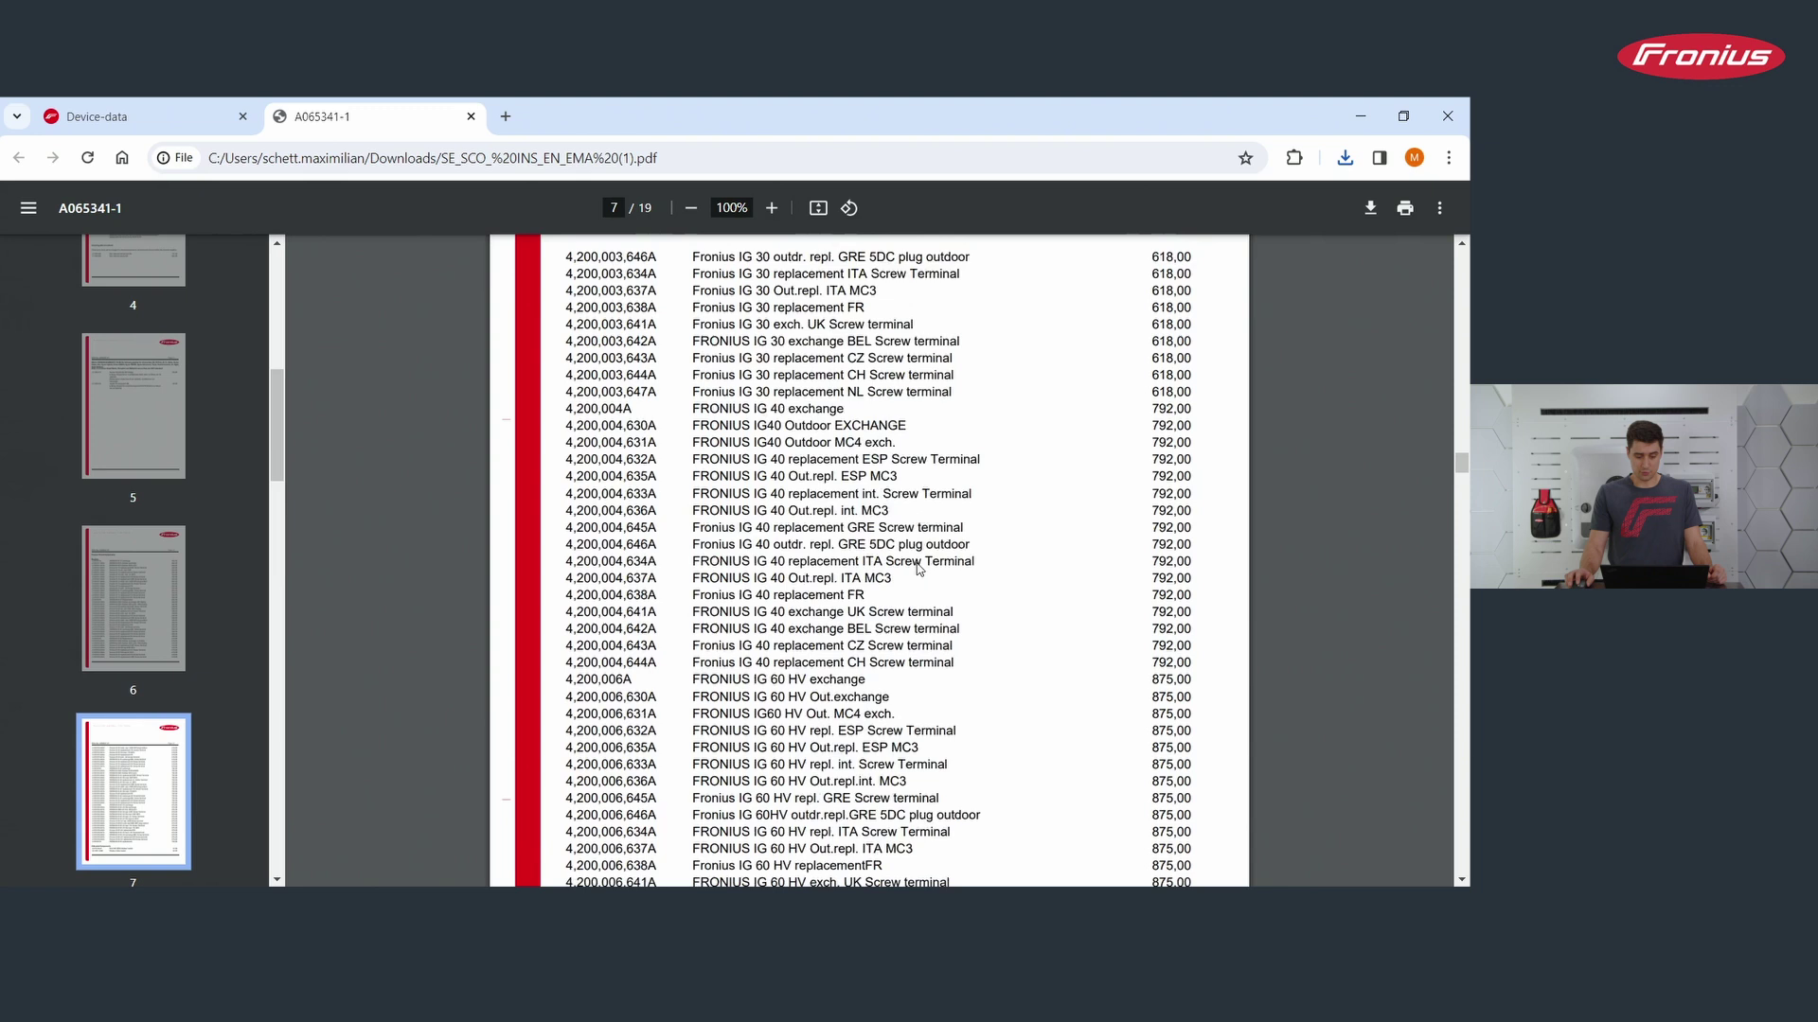
scroll(933, 554, "down", 15)
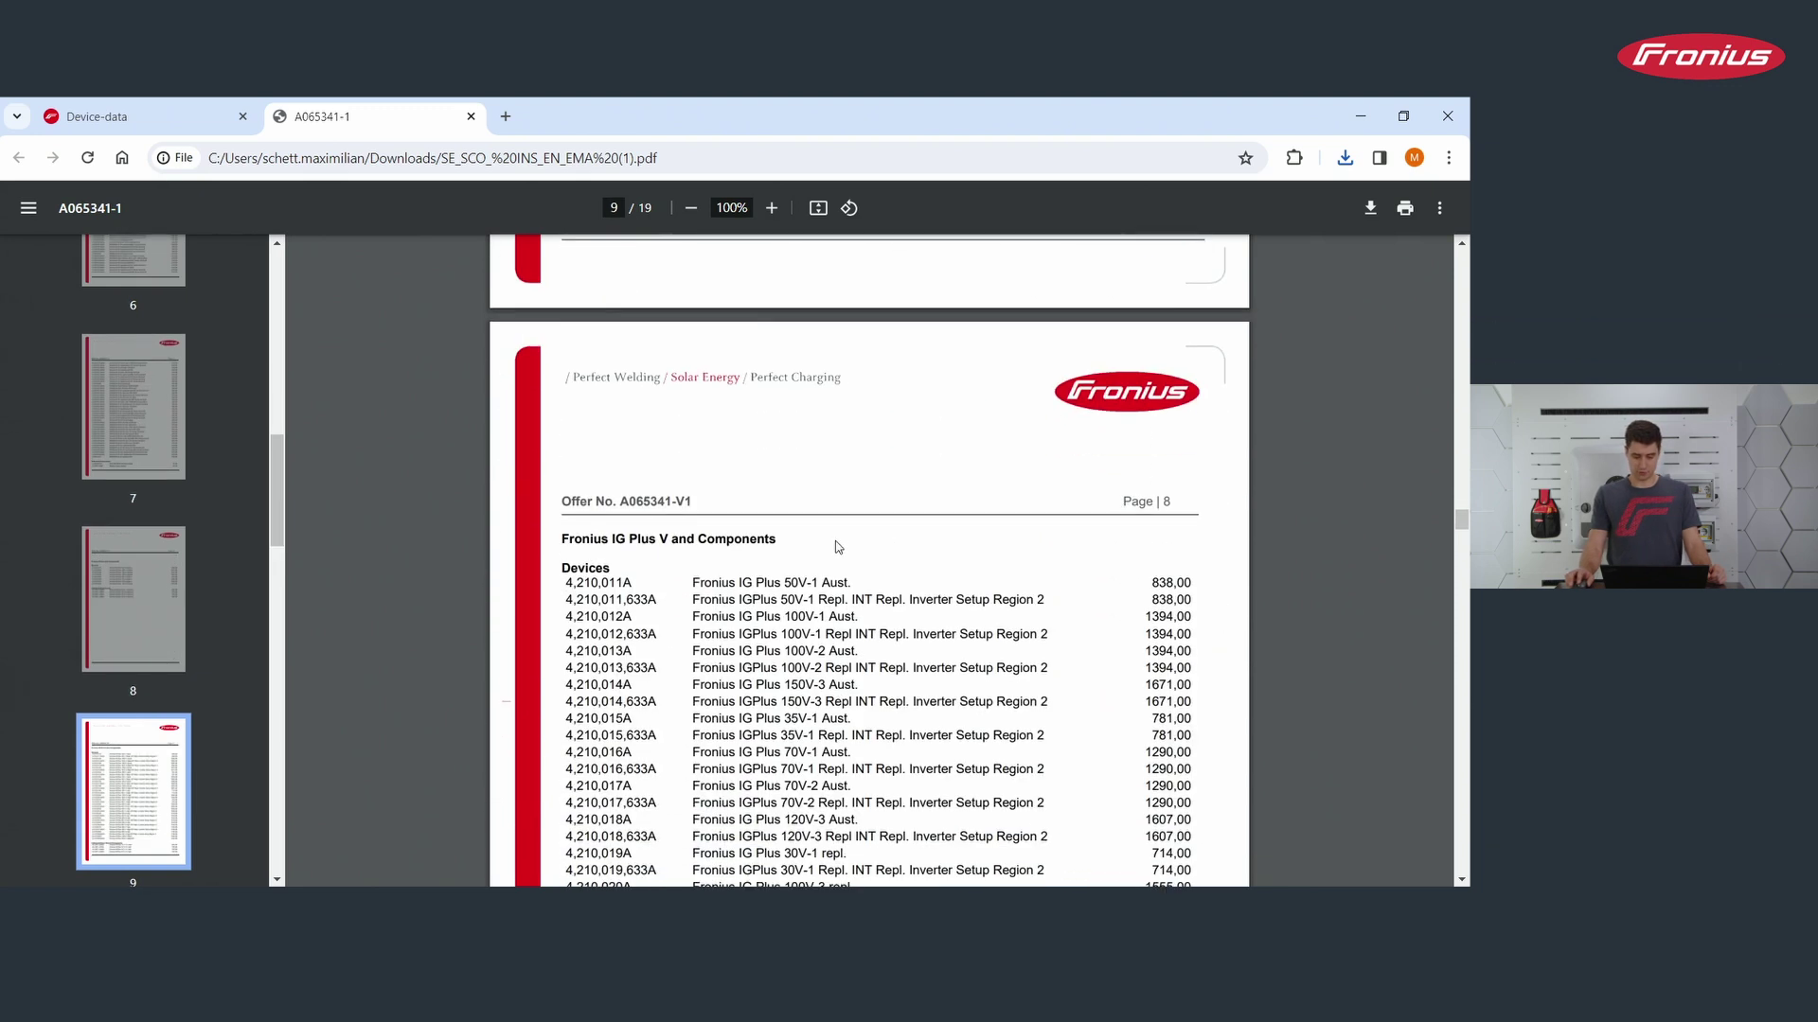
scroll(735, 536, "down", 6)
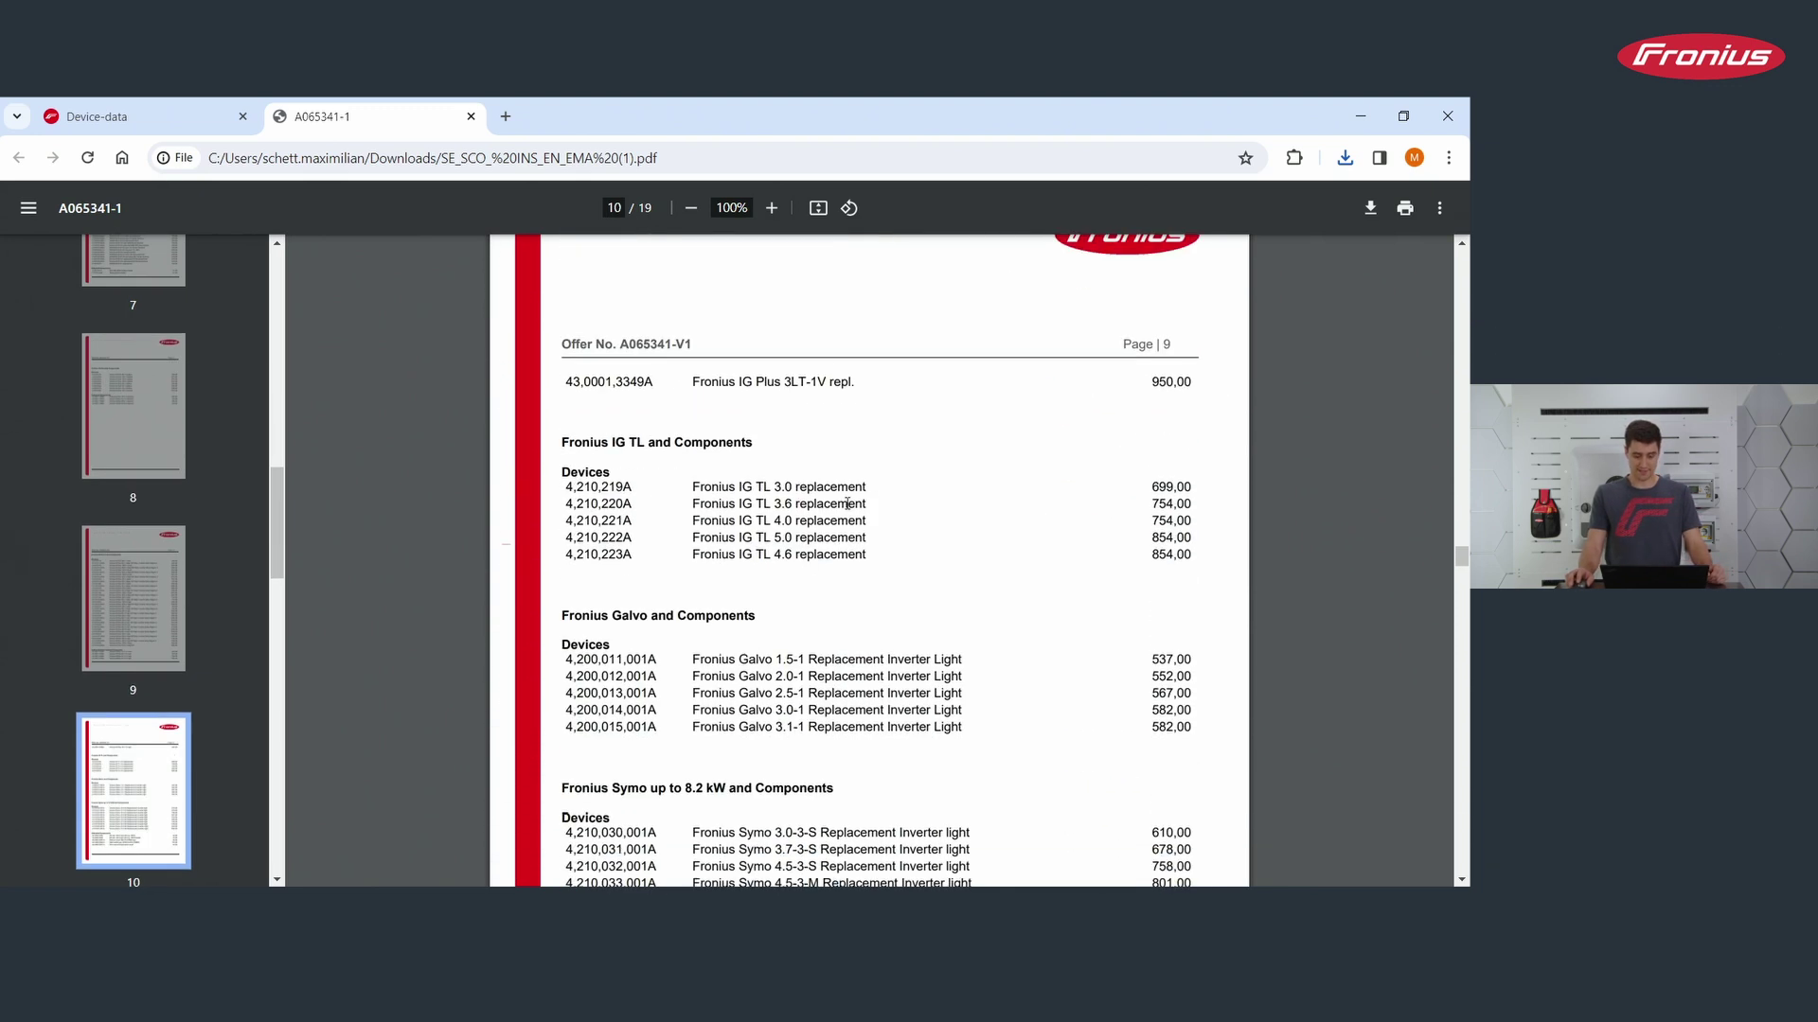
scroll(866, 620, "down", 3)
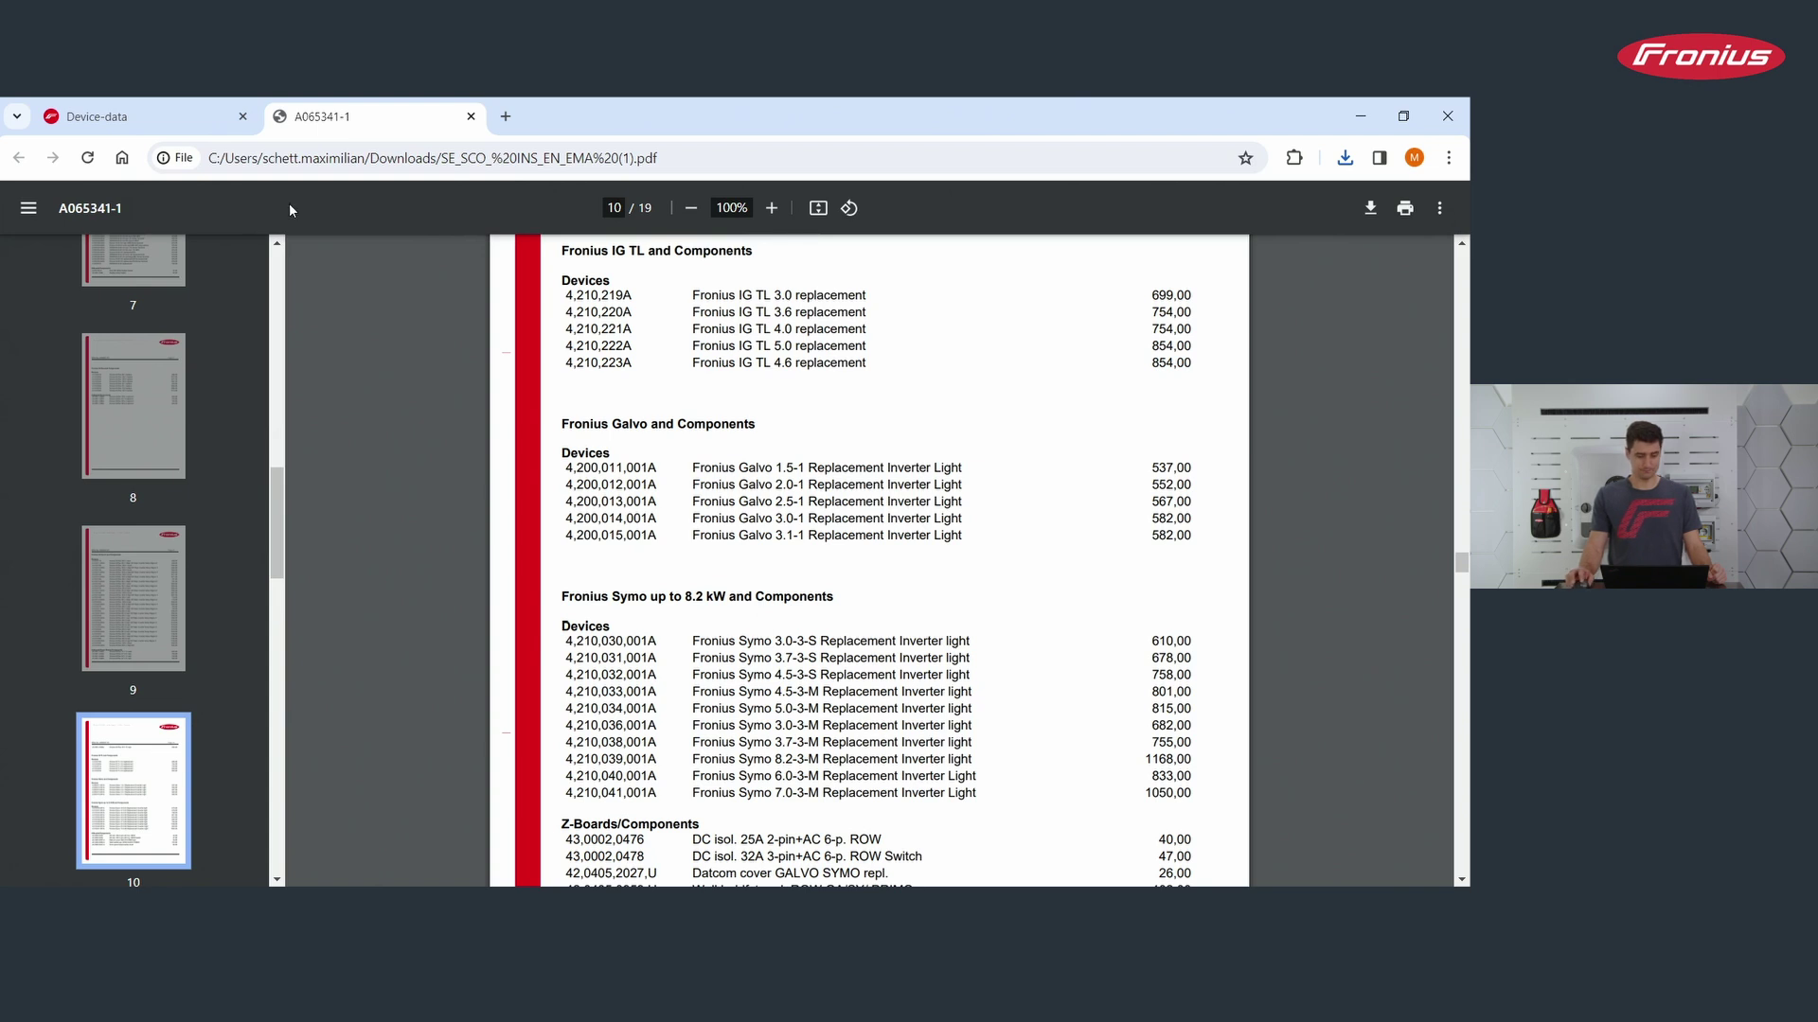
Step: Return to Device Data and open the installer technical support page
left_click(188, 110)
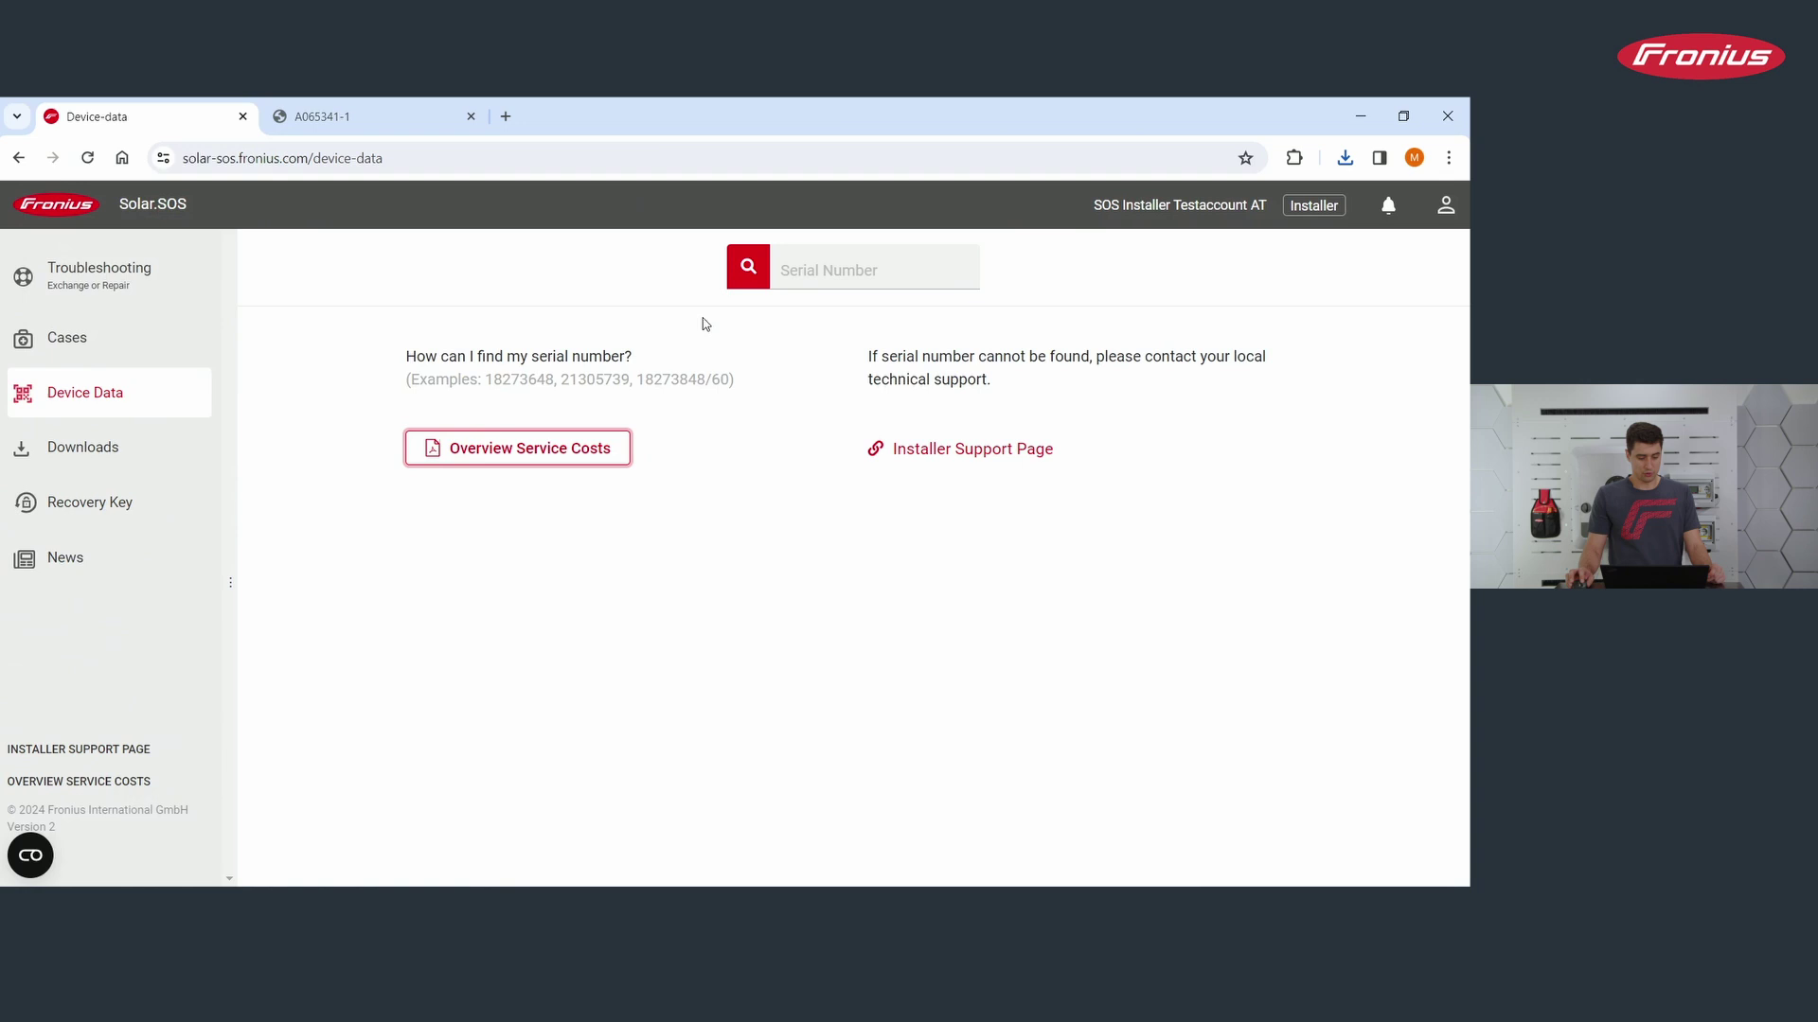
left_click(958, 457)
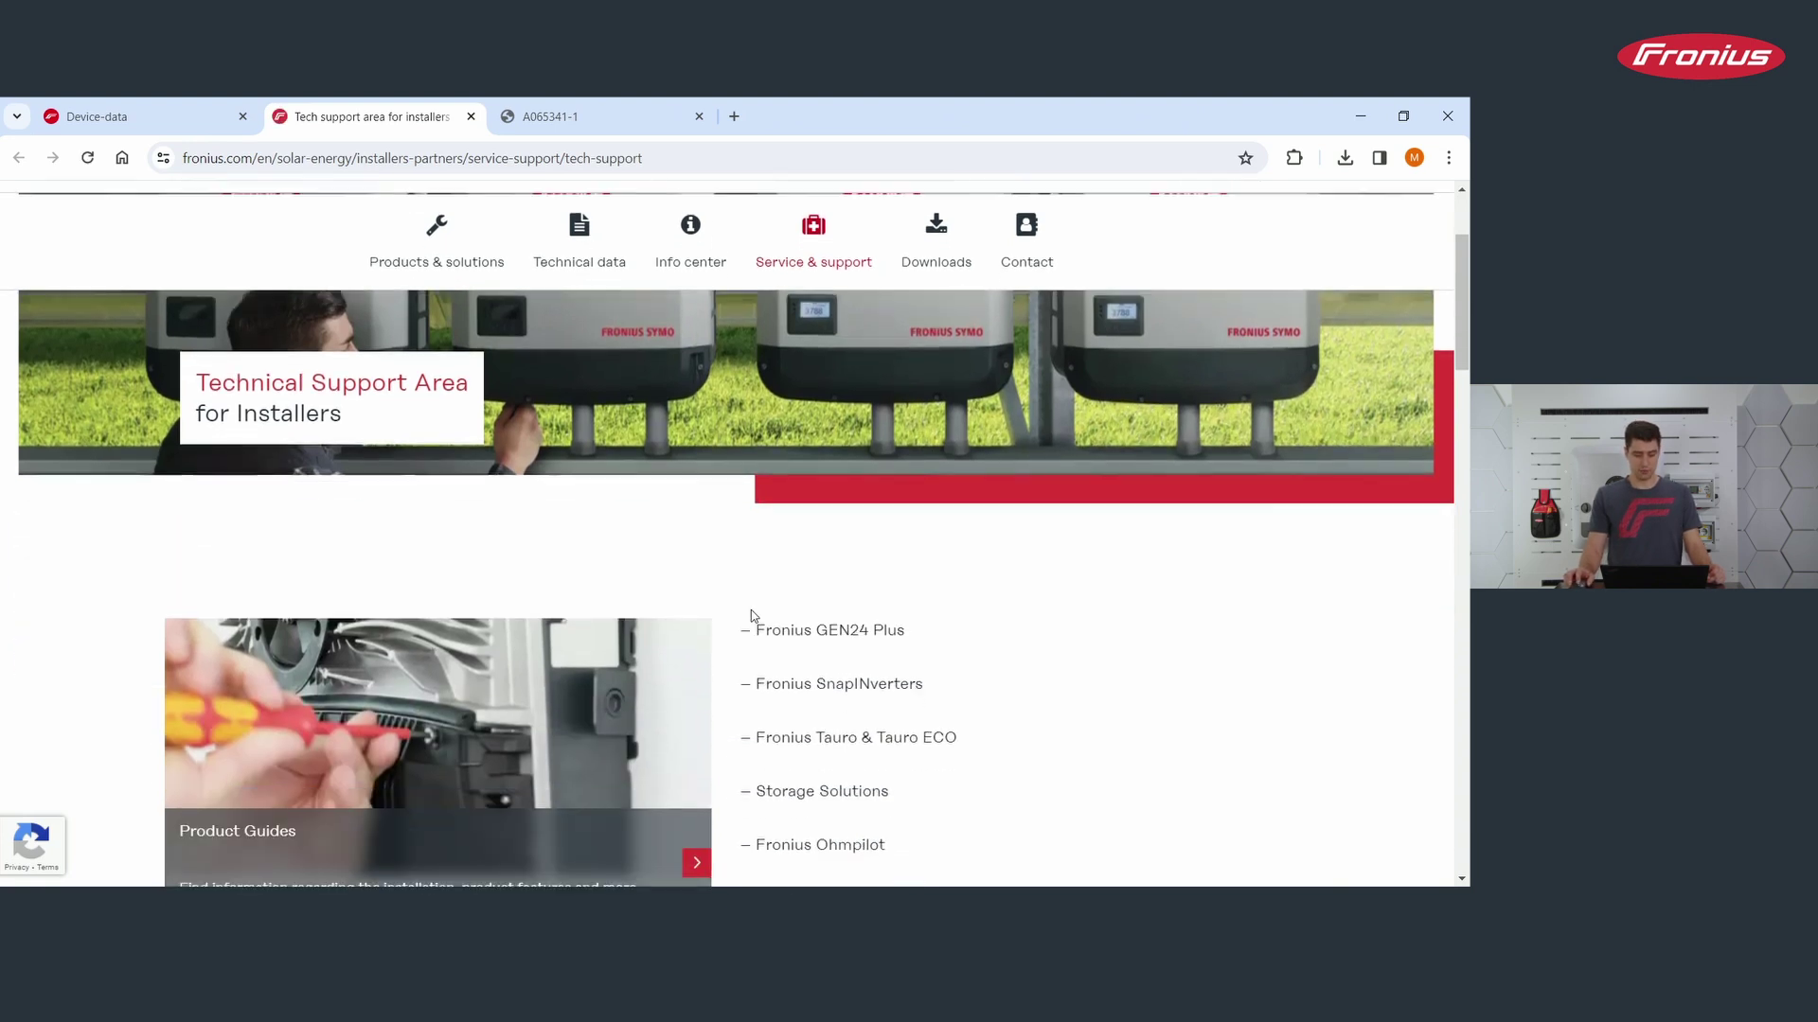
scroll(852, 587, "down", 2)
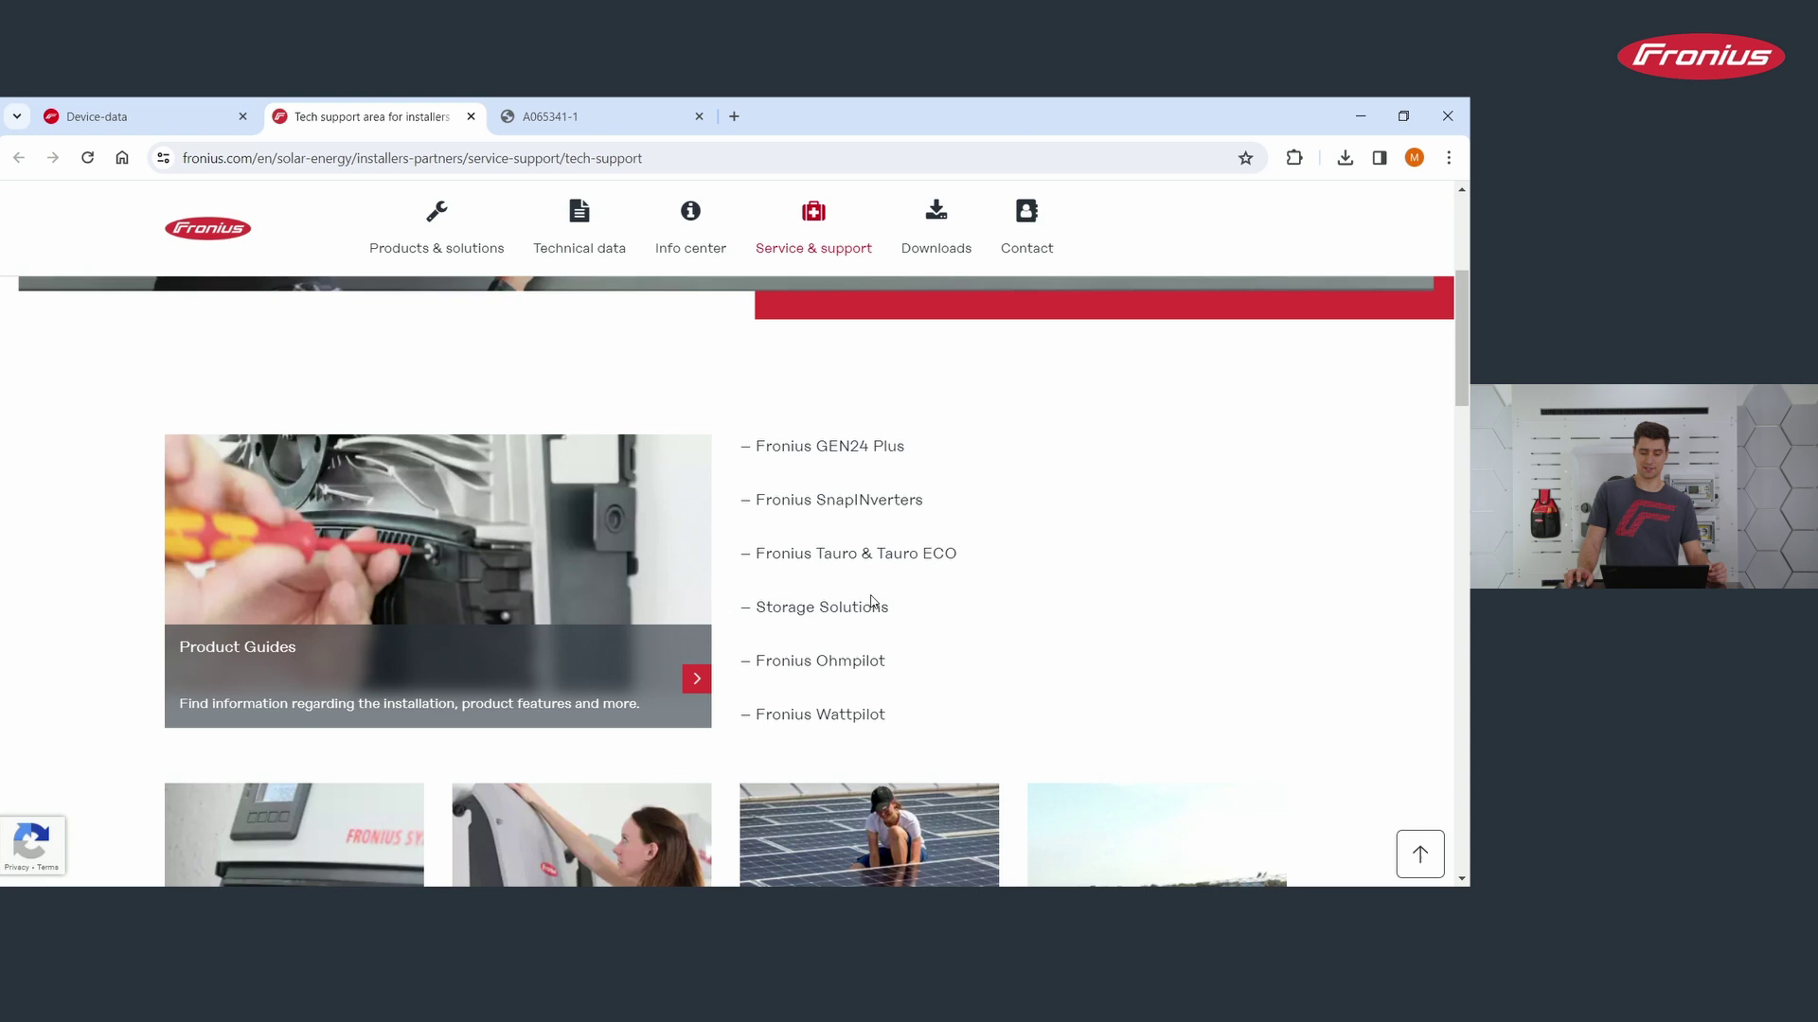
Step: Browse the Fronius GEN24 Plus product guide
left_click(852, 454)
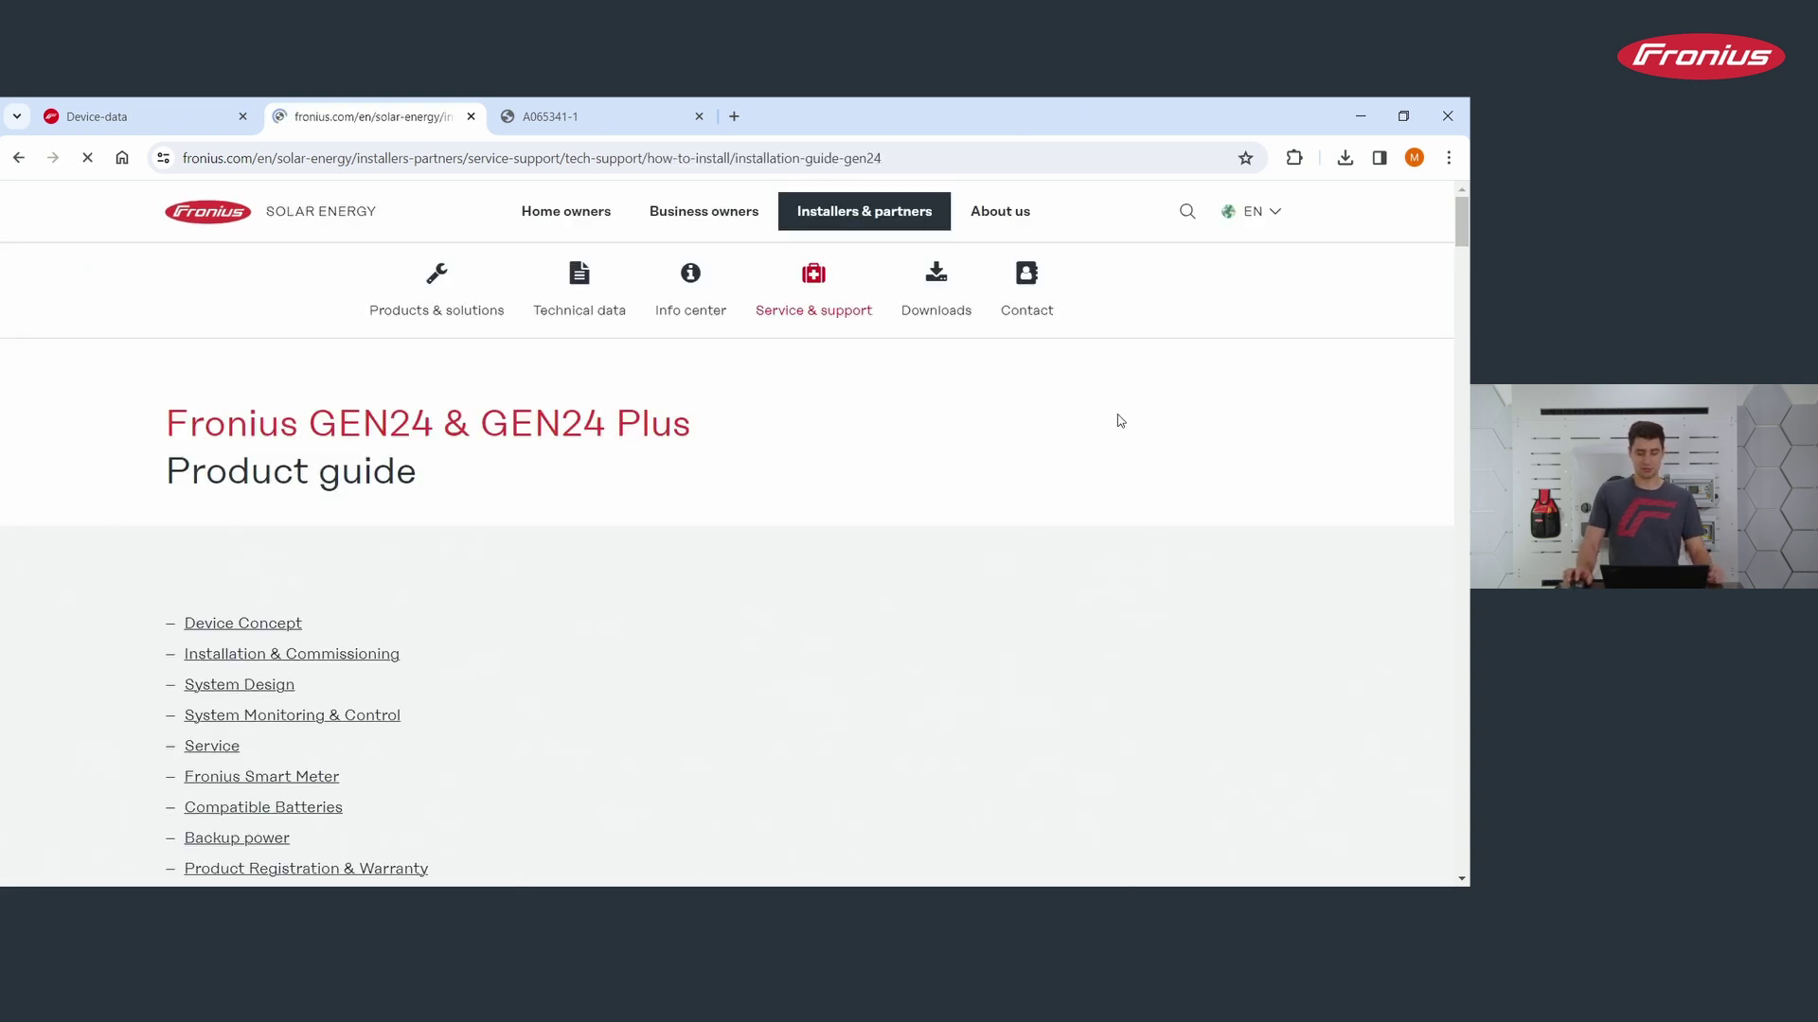
scroll(520, 600, "down", 1)
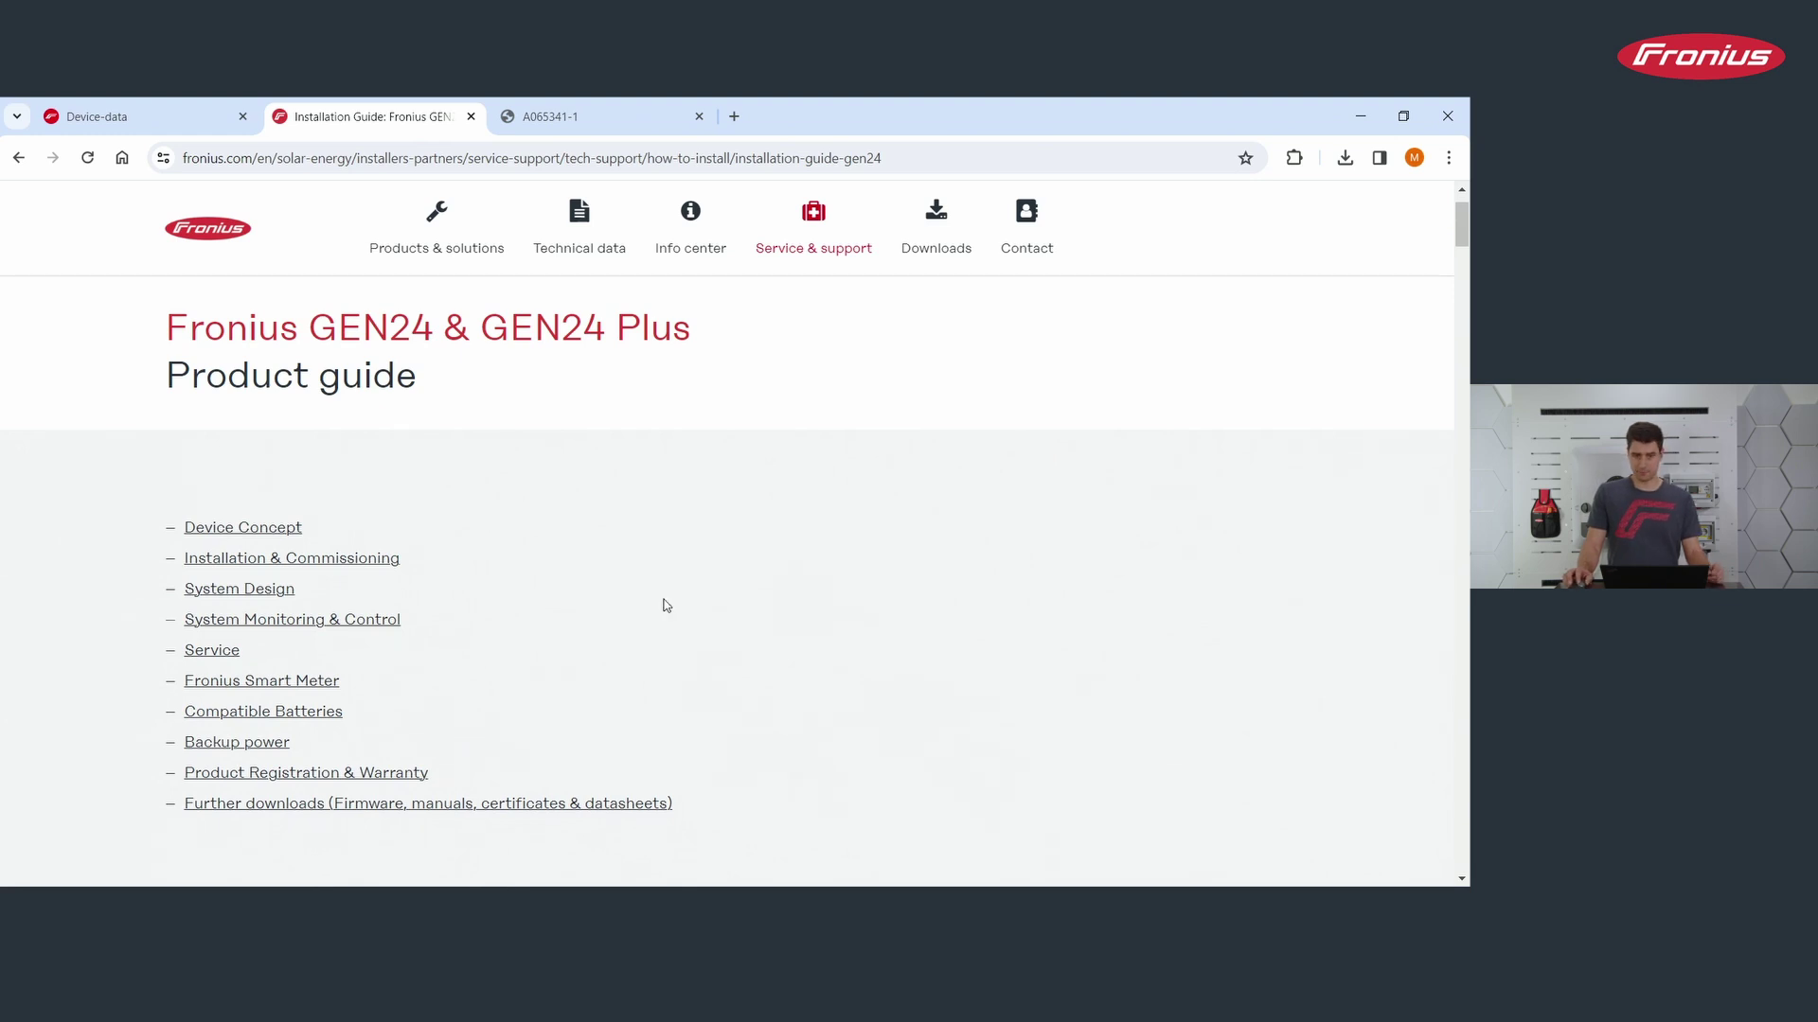
scroll(682, 582, "down", 3)
scroll(685, 583, "down", 8)
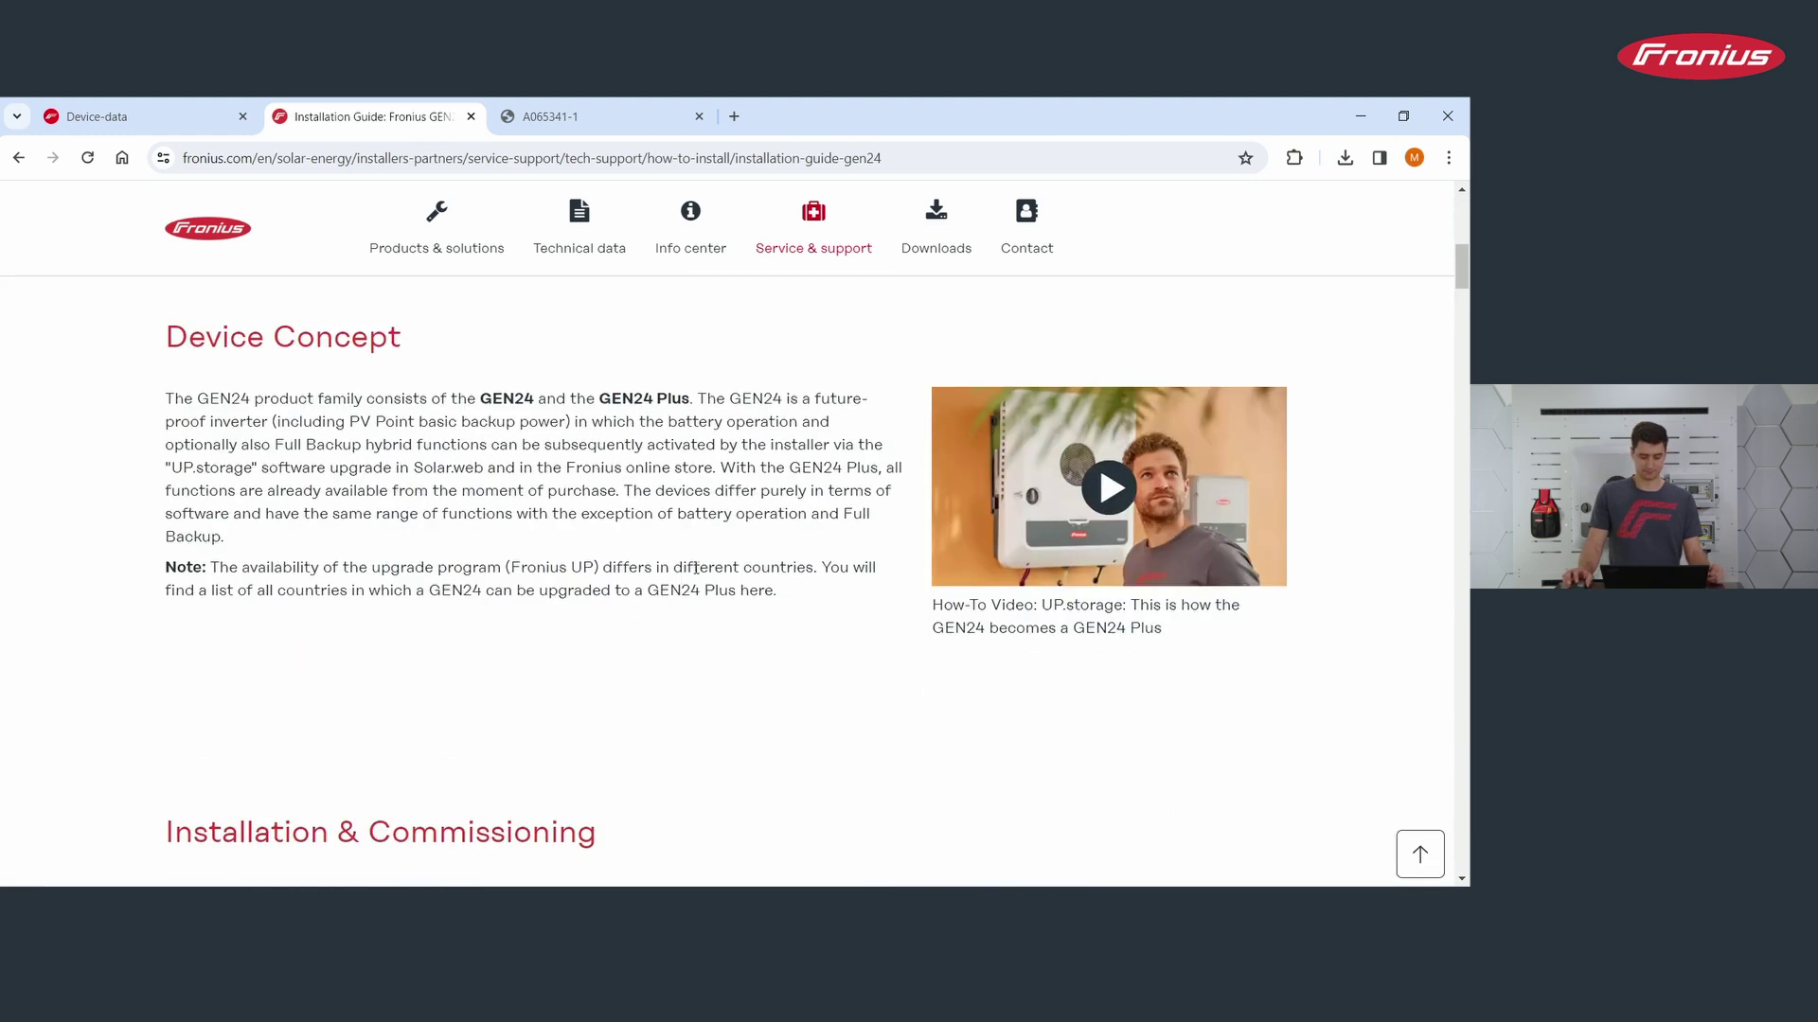
scroll(662, 603, "up", 10)
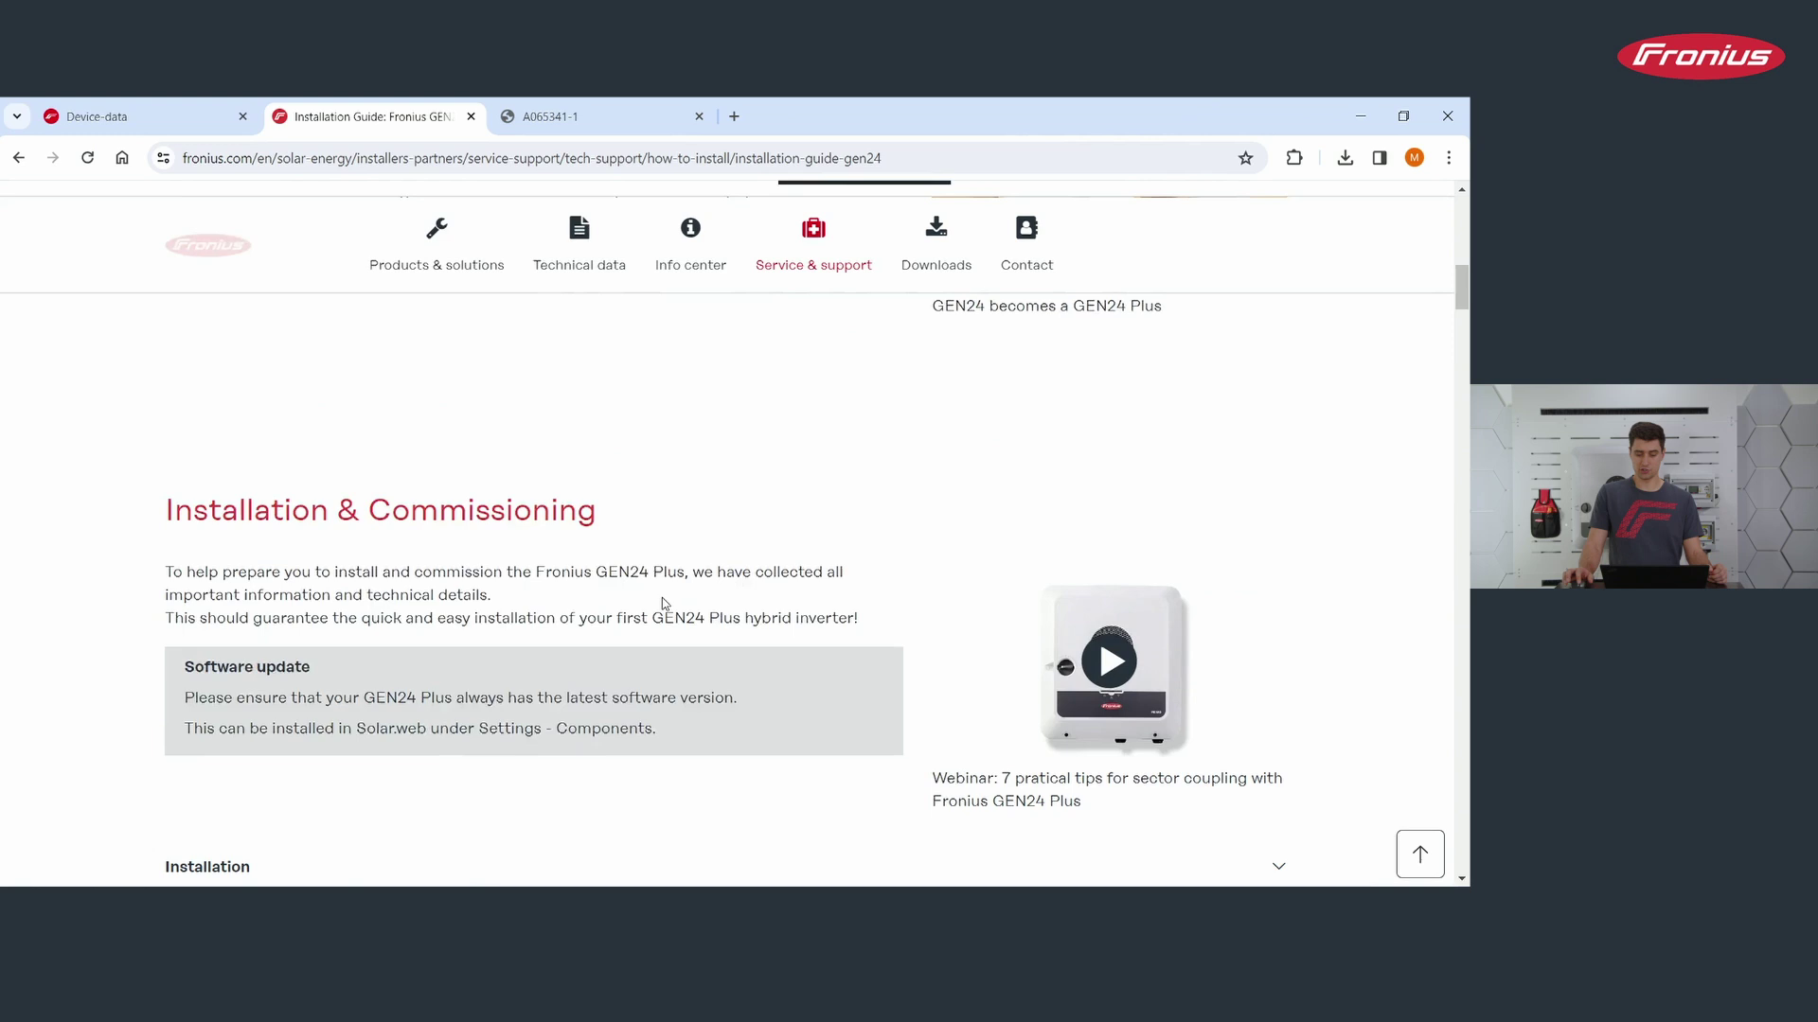
Step: Go back to the tech support page and scroll to its resource tiles
left_click(18, 159)
scroll(846, 577, "down", 2)
scroll(846, 584, "down", 2)
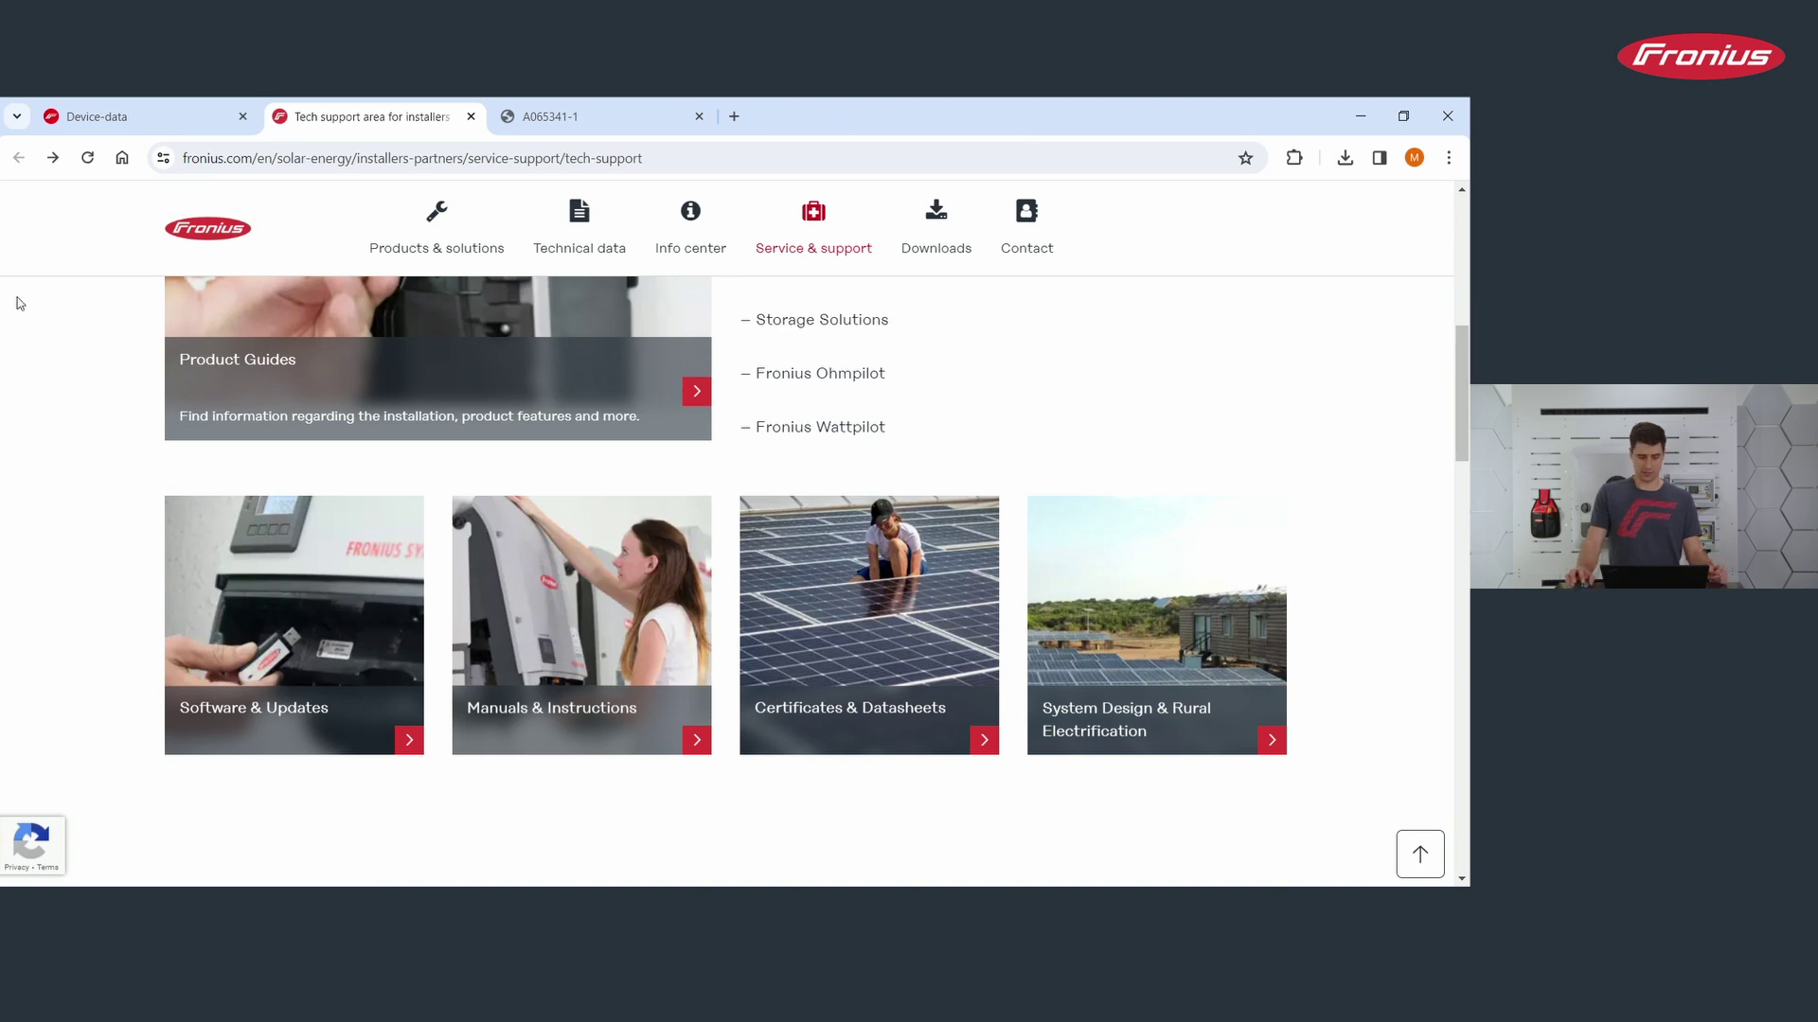
Step: Filter the Solar.SOS Downloads section to the BYD Battery Box product group
left_click(149, 106)
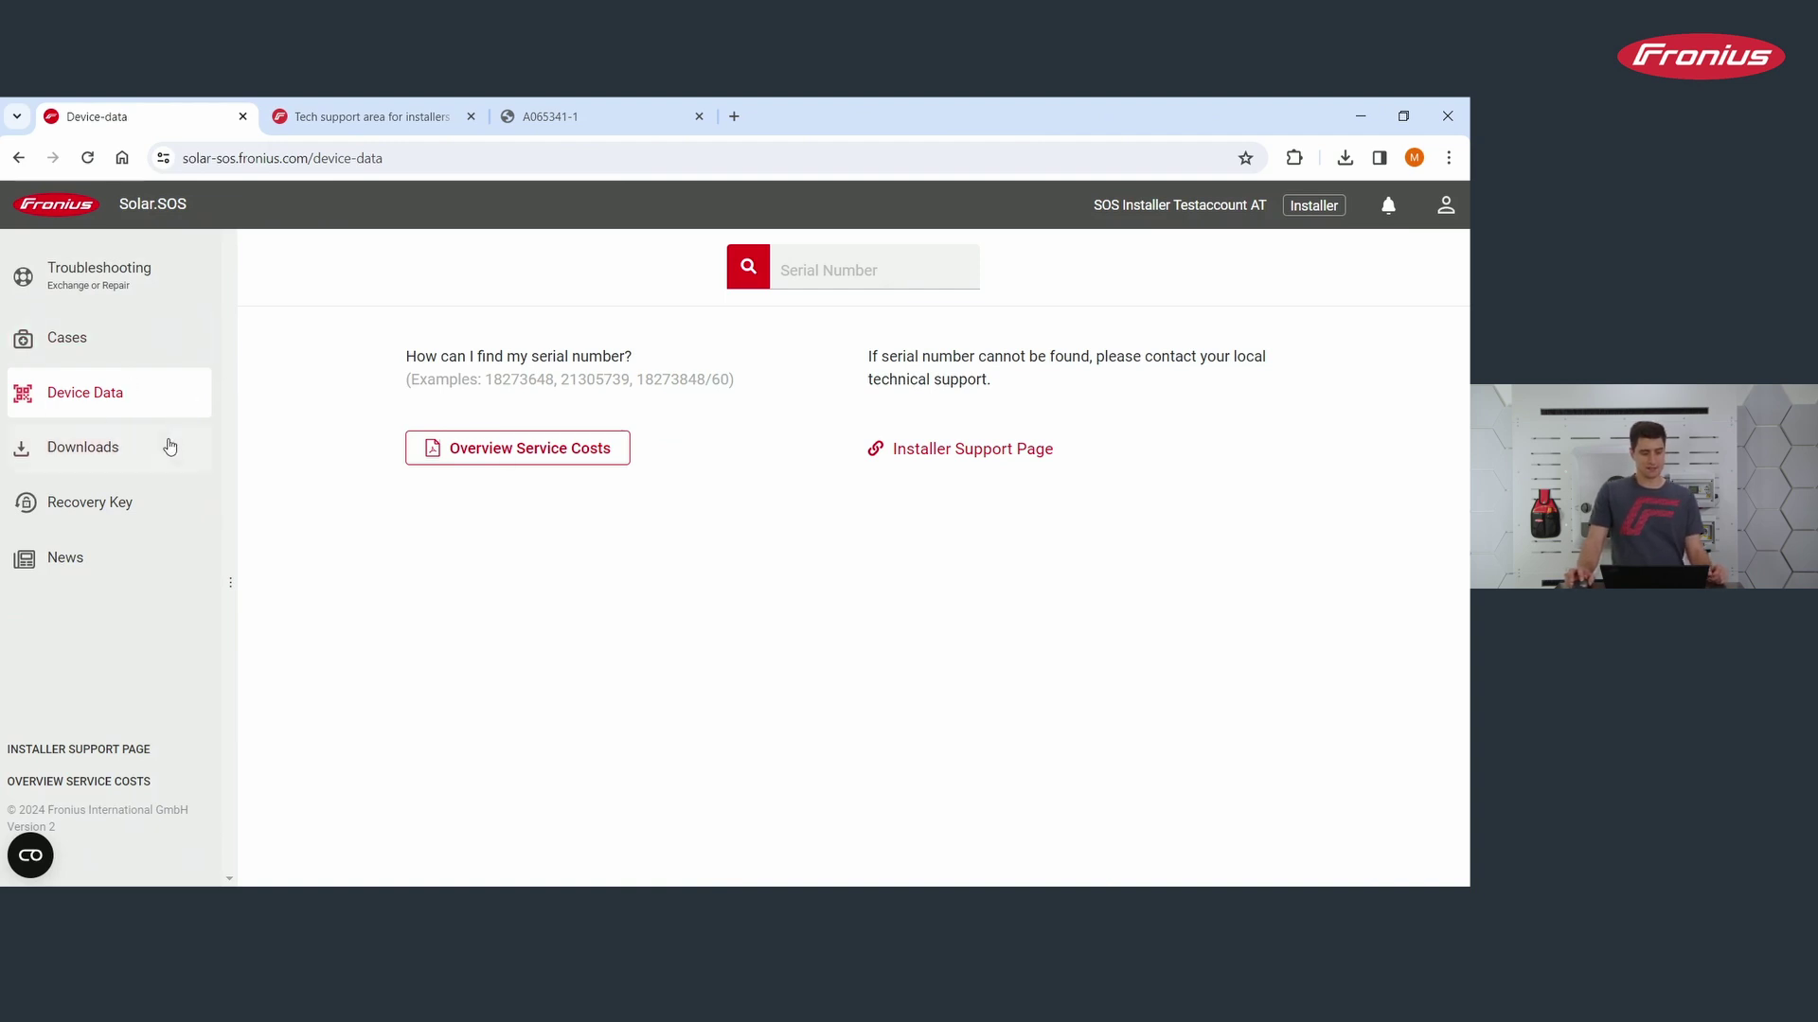
left_click(108, 458)
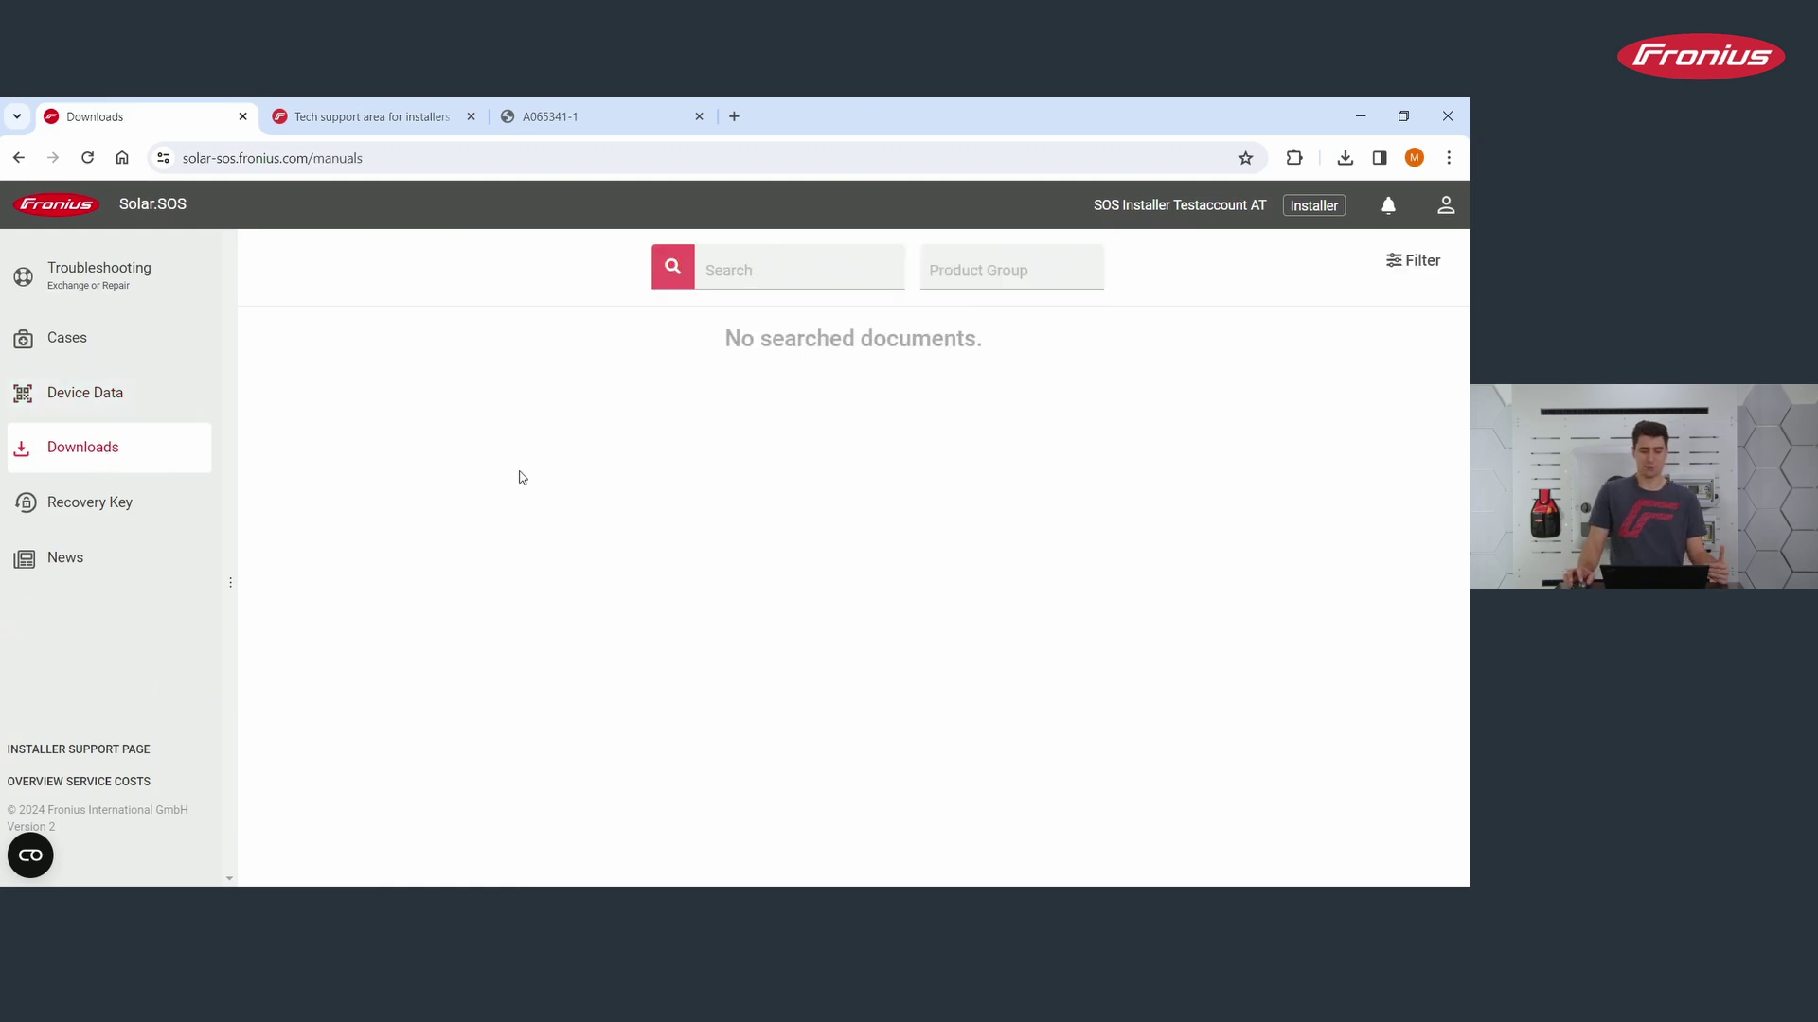
left_click(1068, 273)
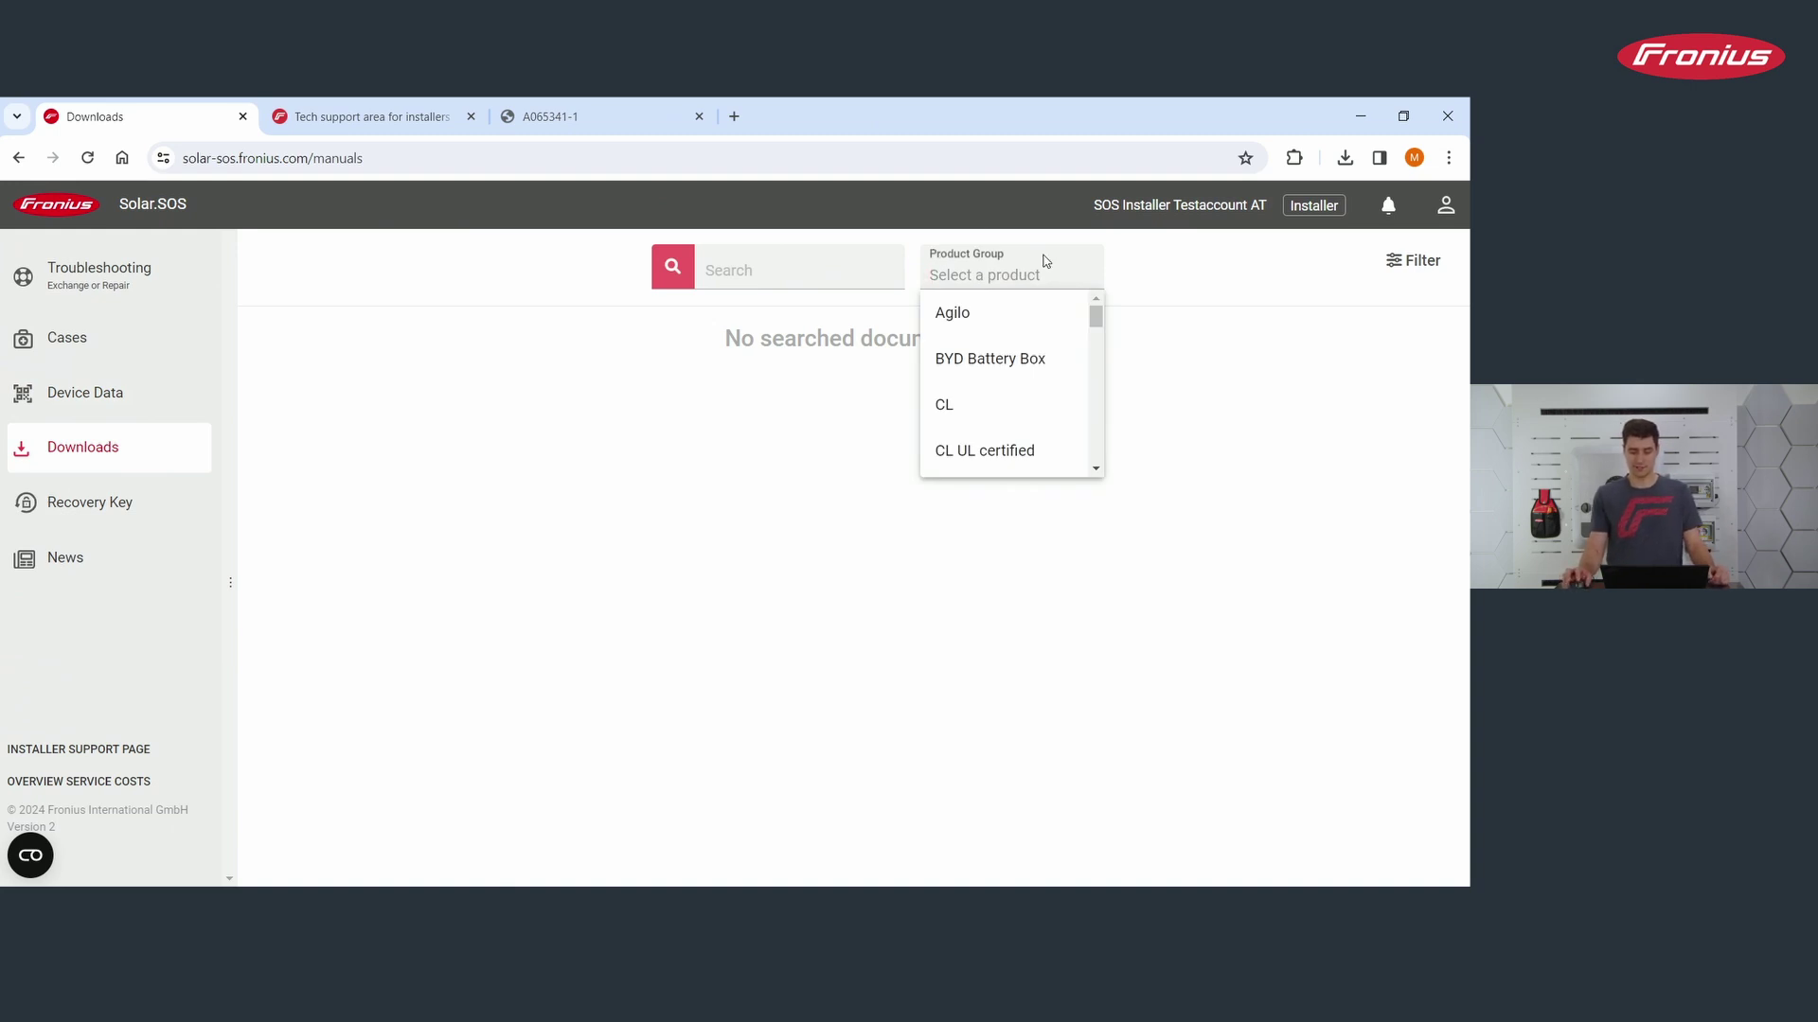
left_click(1003, 372)
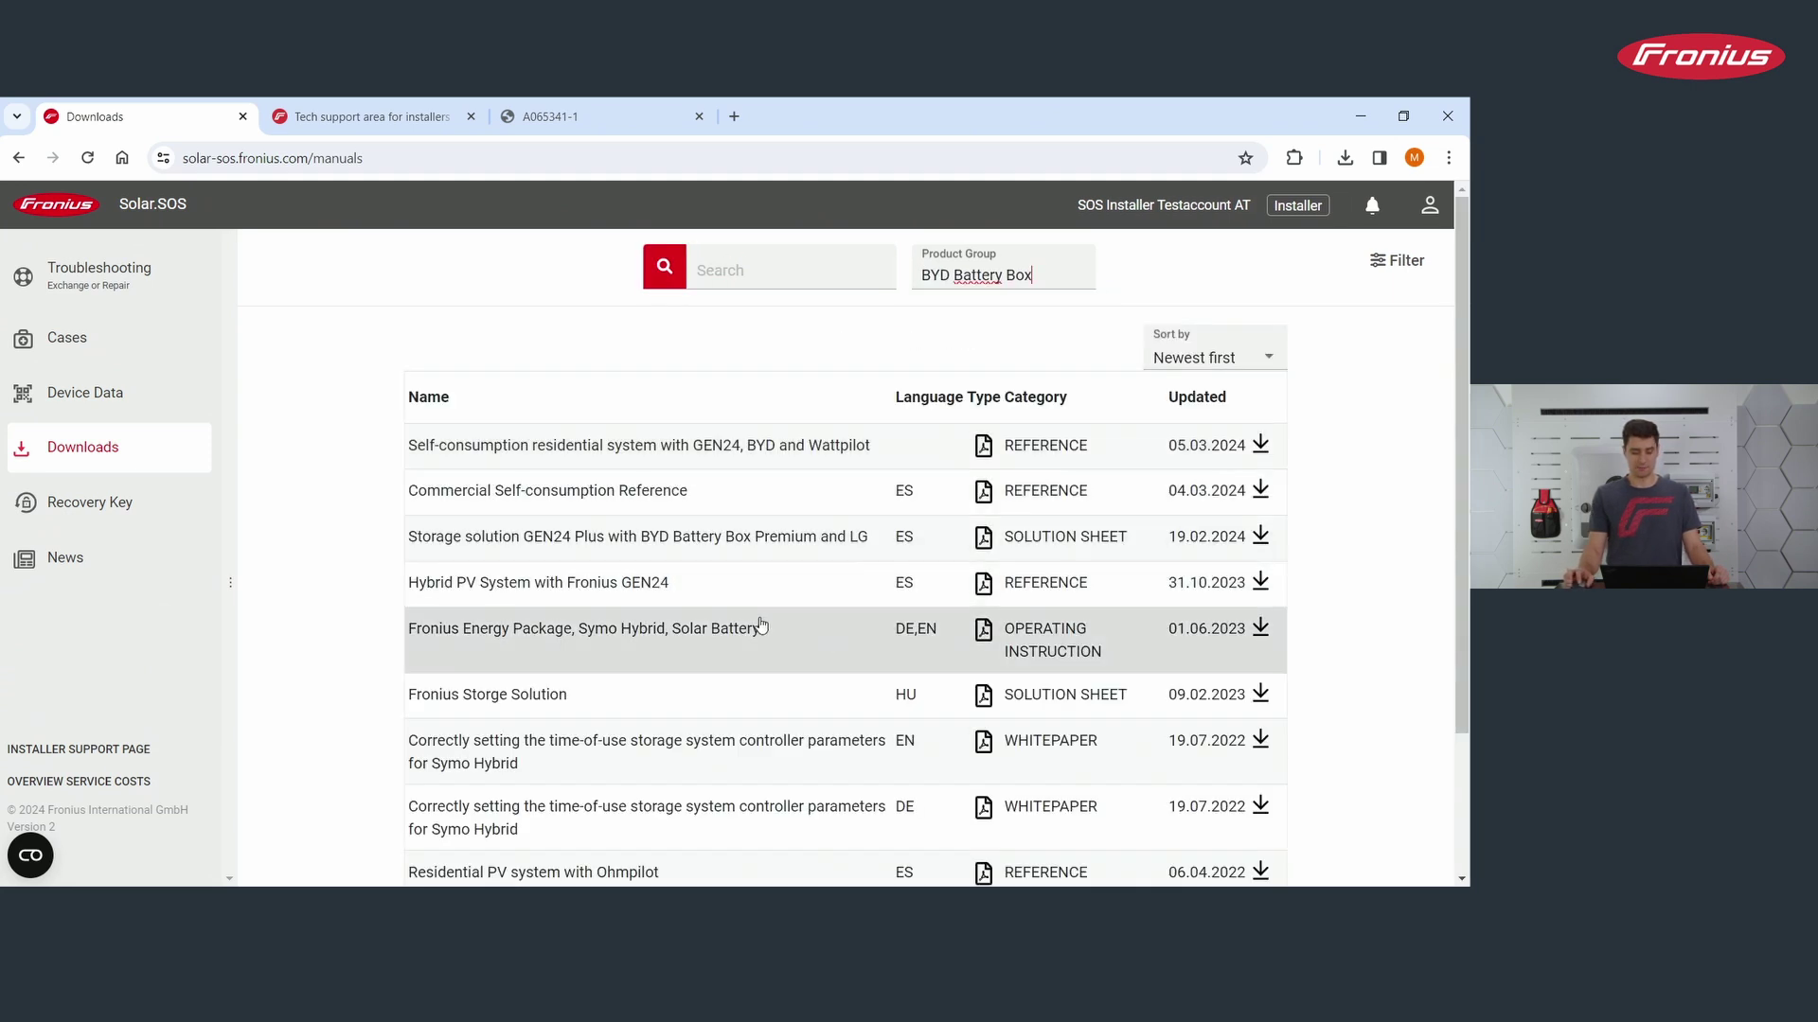
Step: Browse the BYD Battery Box document results, then go to the Recovery Key page
scroll(957, 535, "down", 1)
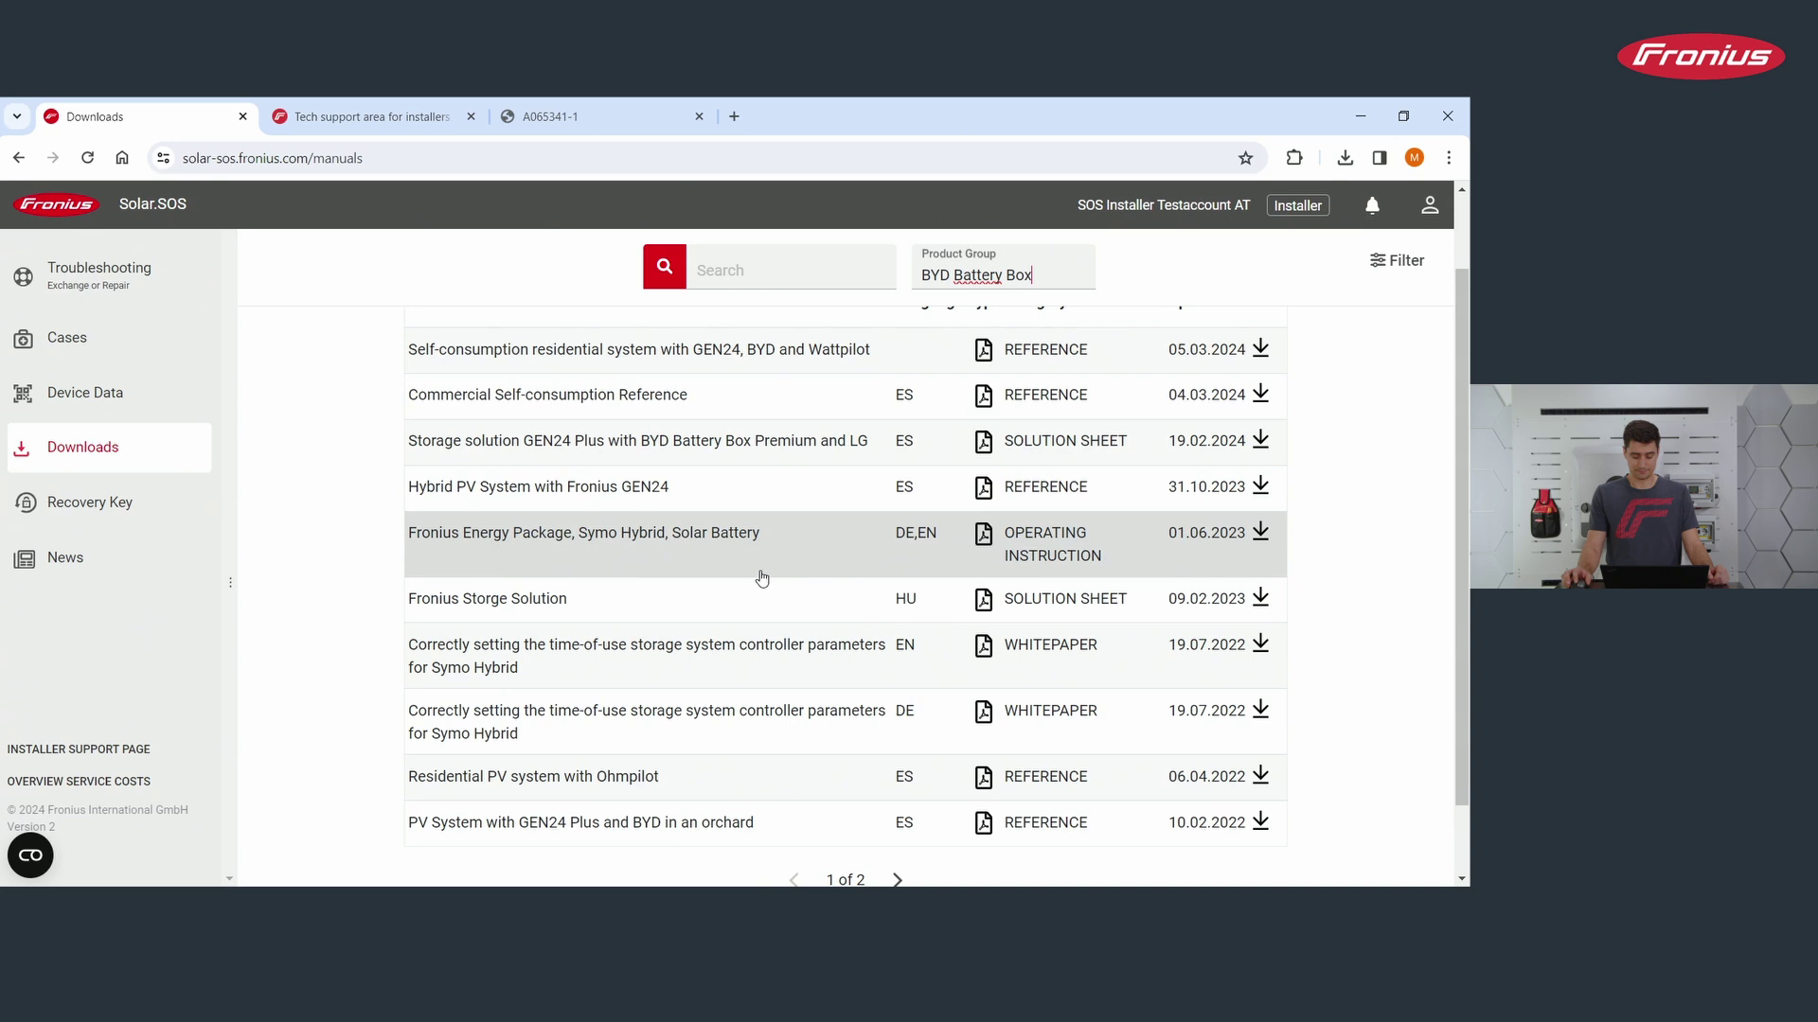
scroll(762, 578, "down", 2)
scroll(773, 609, "up", 3)
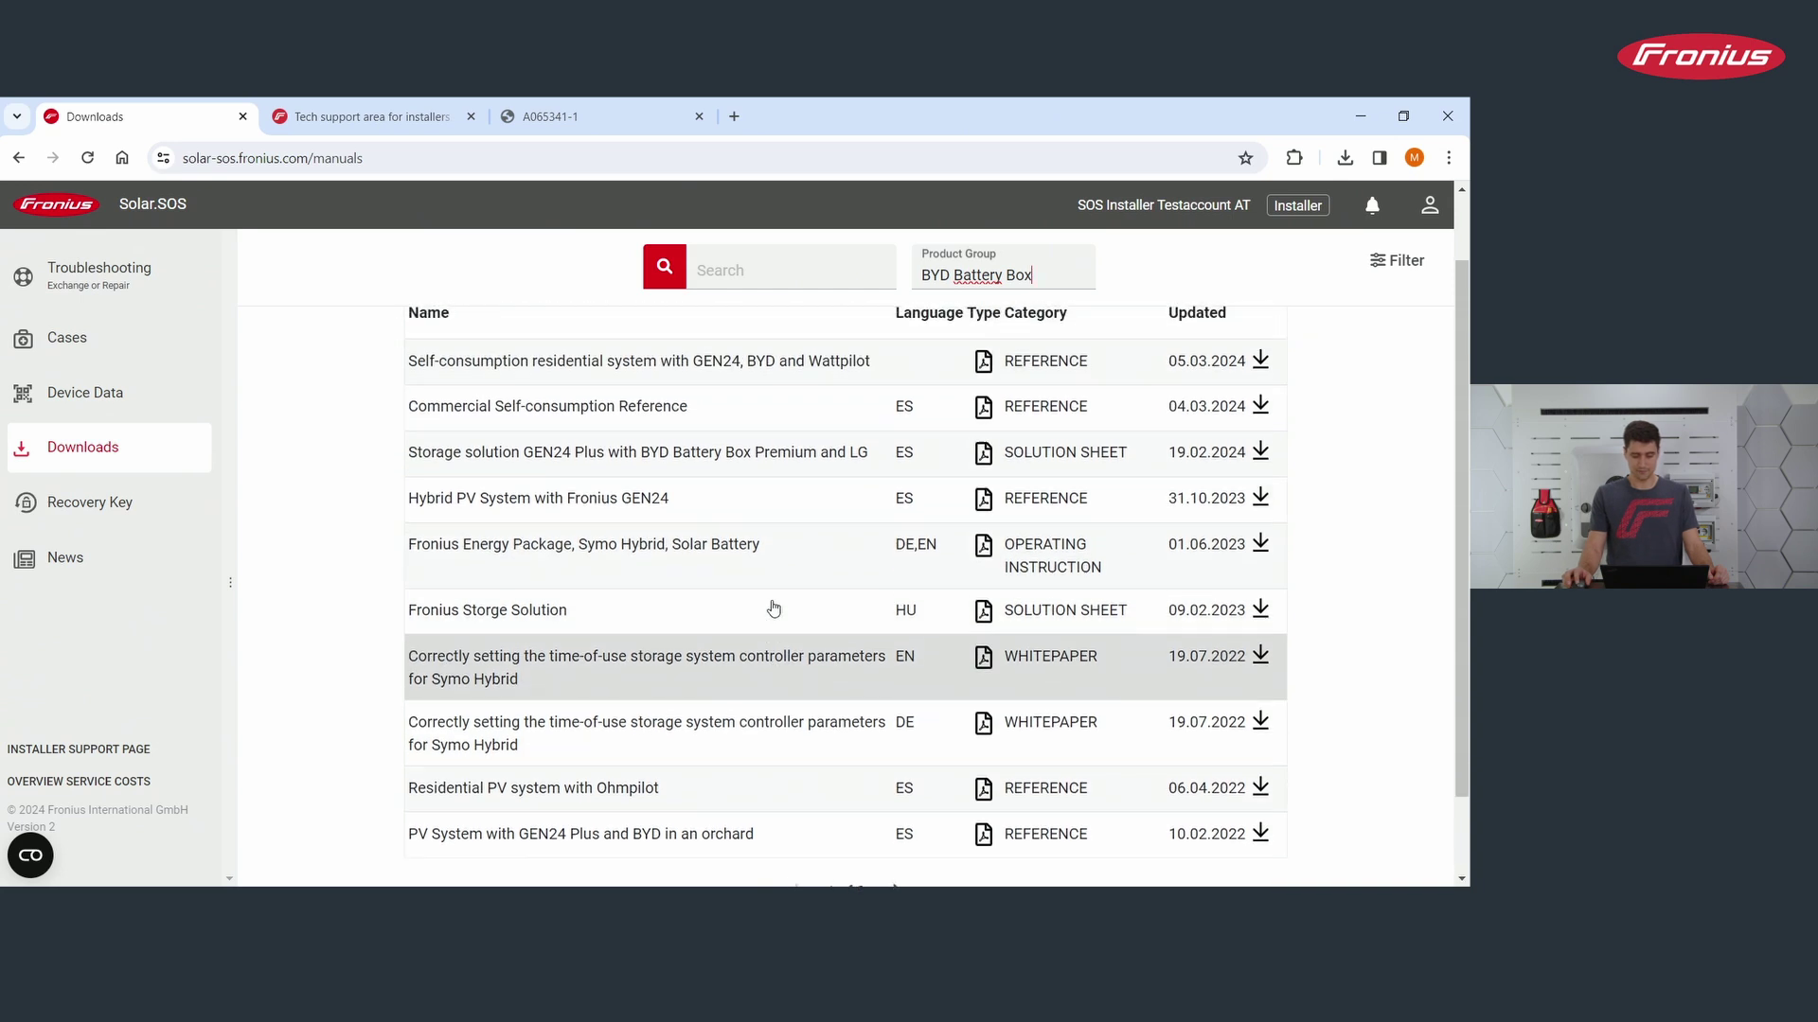
scroll(773, 609, "up", 1)
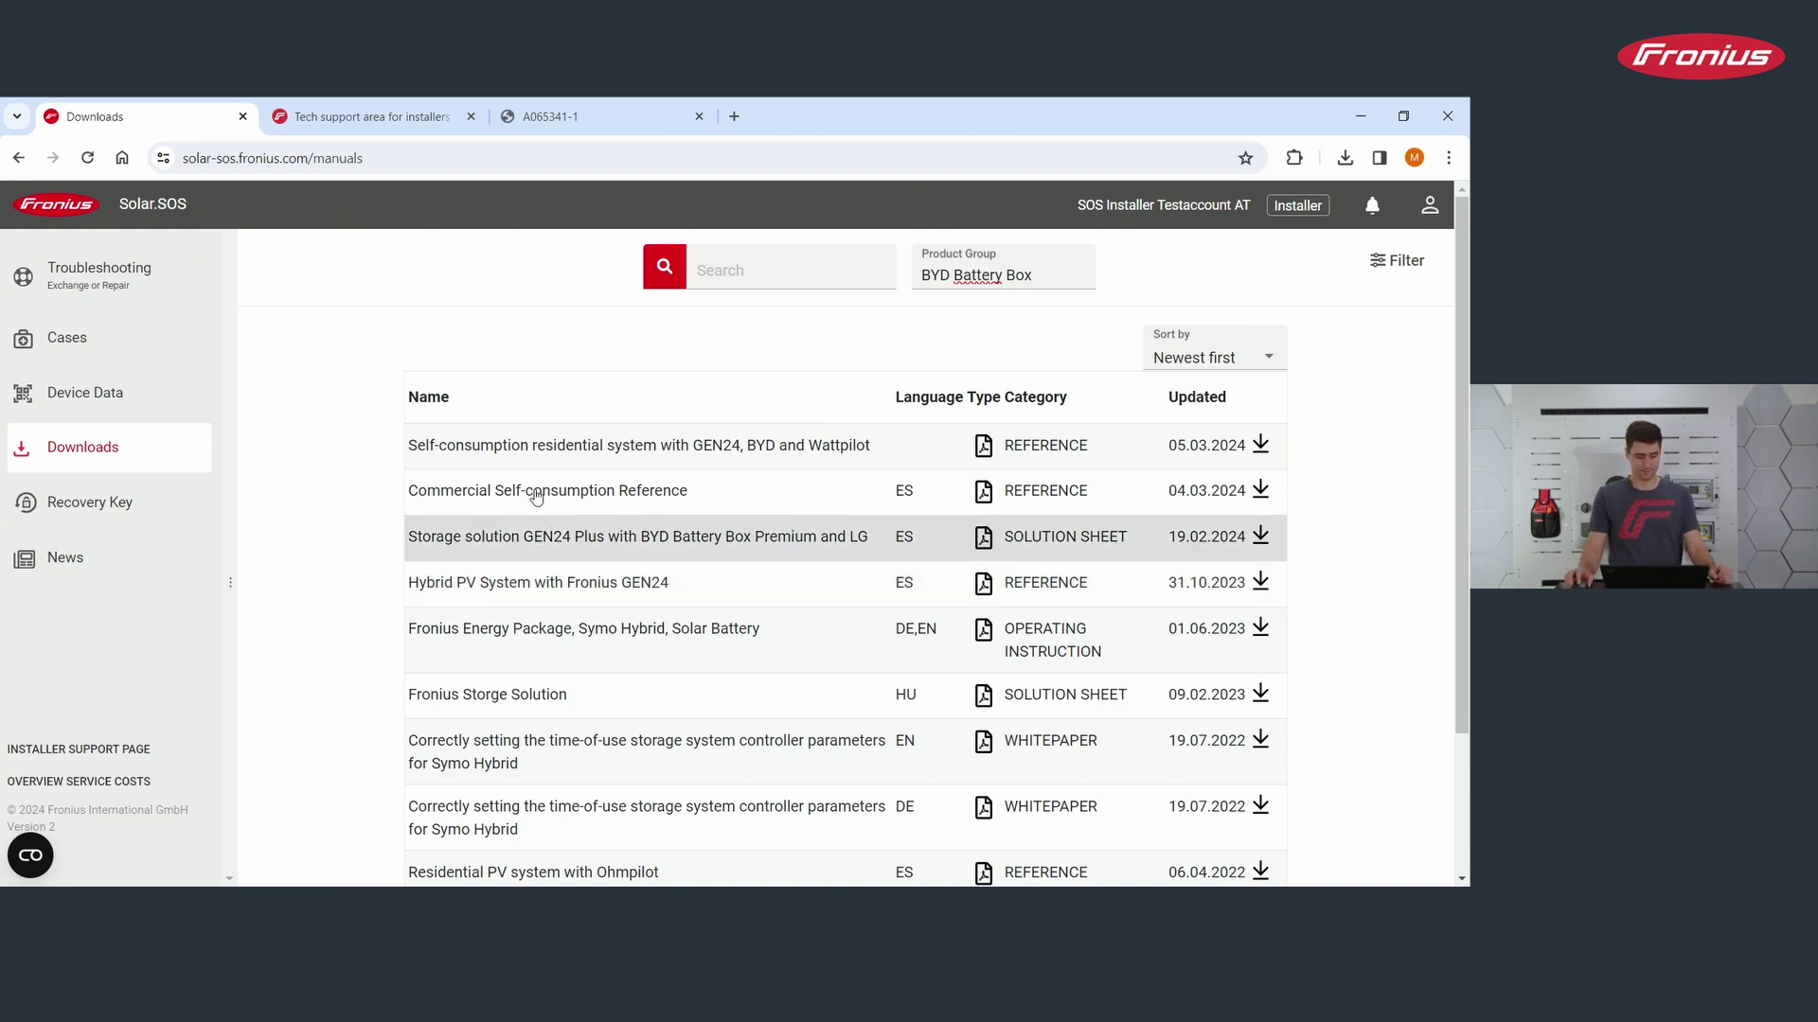
left_click(112, 516)
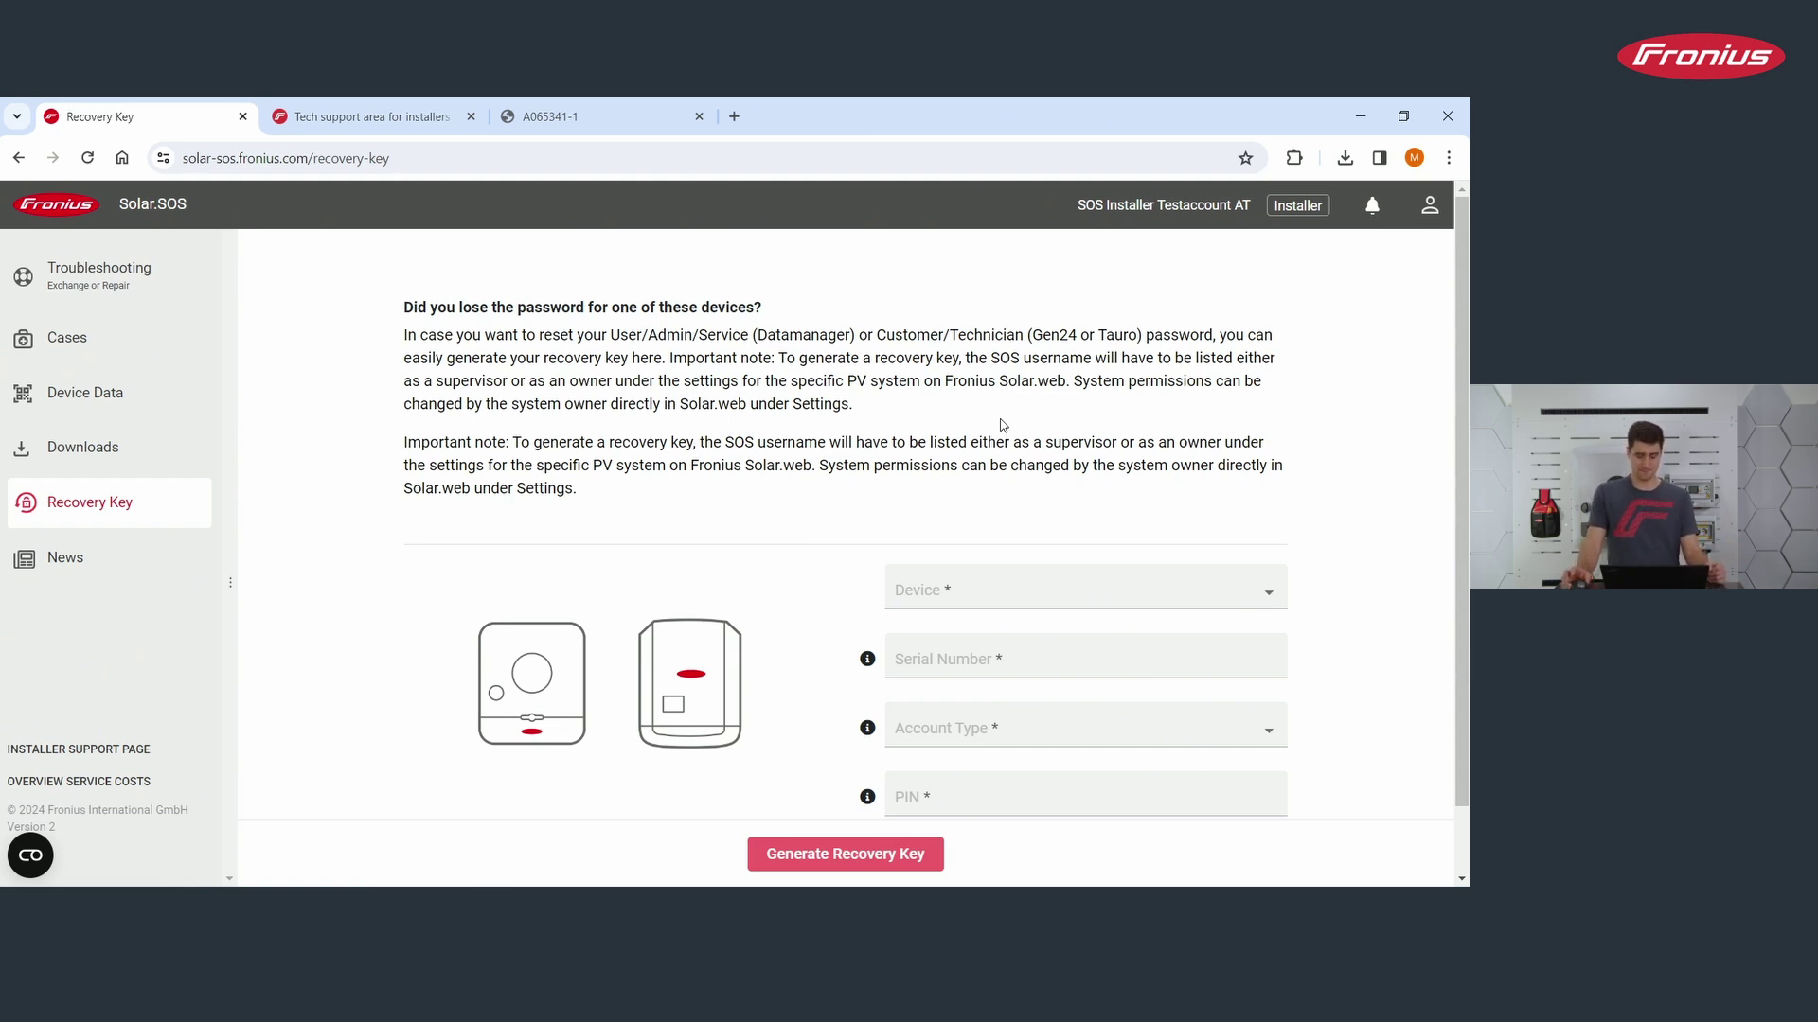
Step: Scroll through the Recovery Key explanation and its Device, Serial Number, Account Type and PIN form
scroll(875, 437, "down", 1)
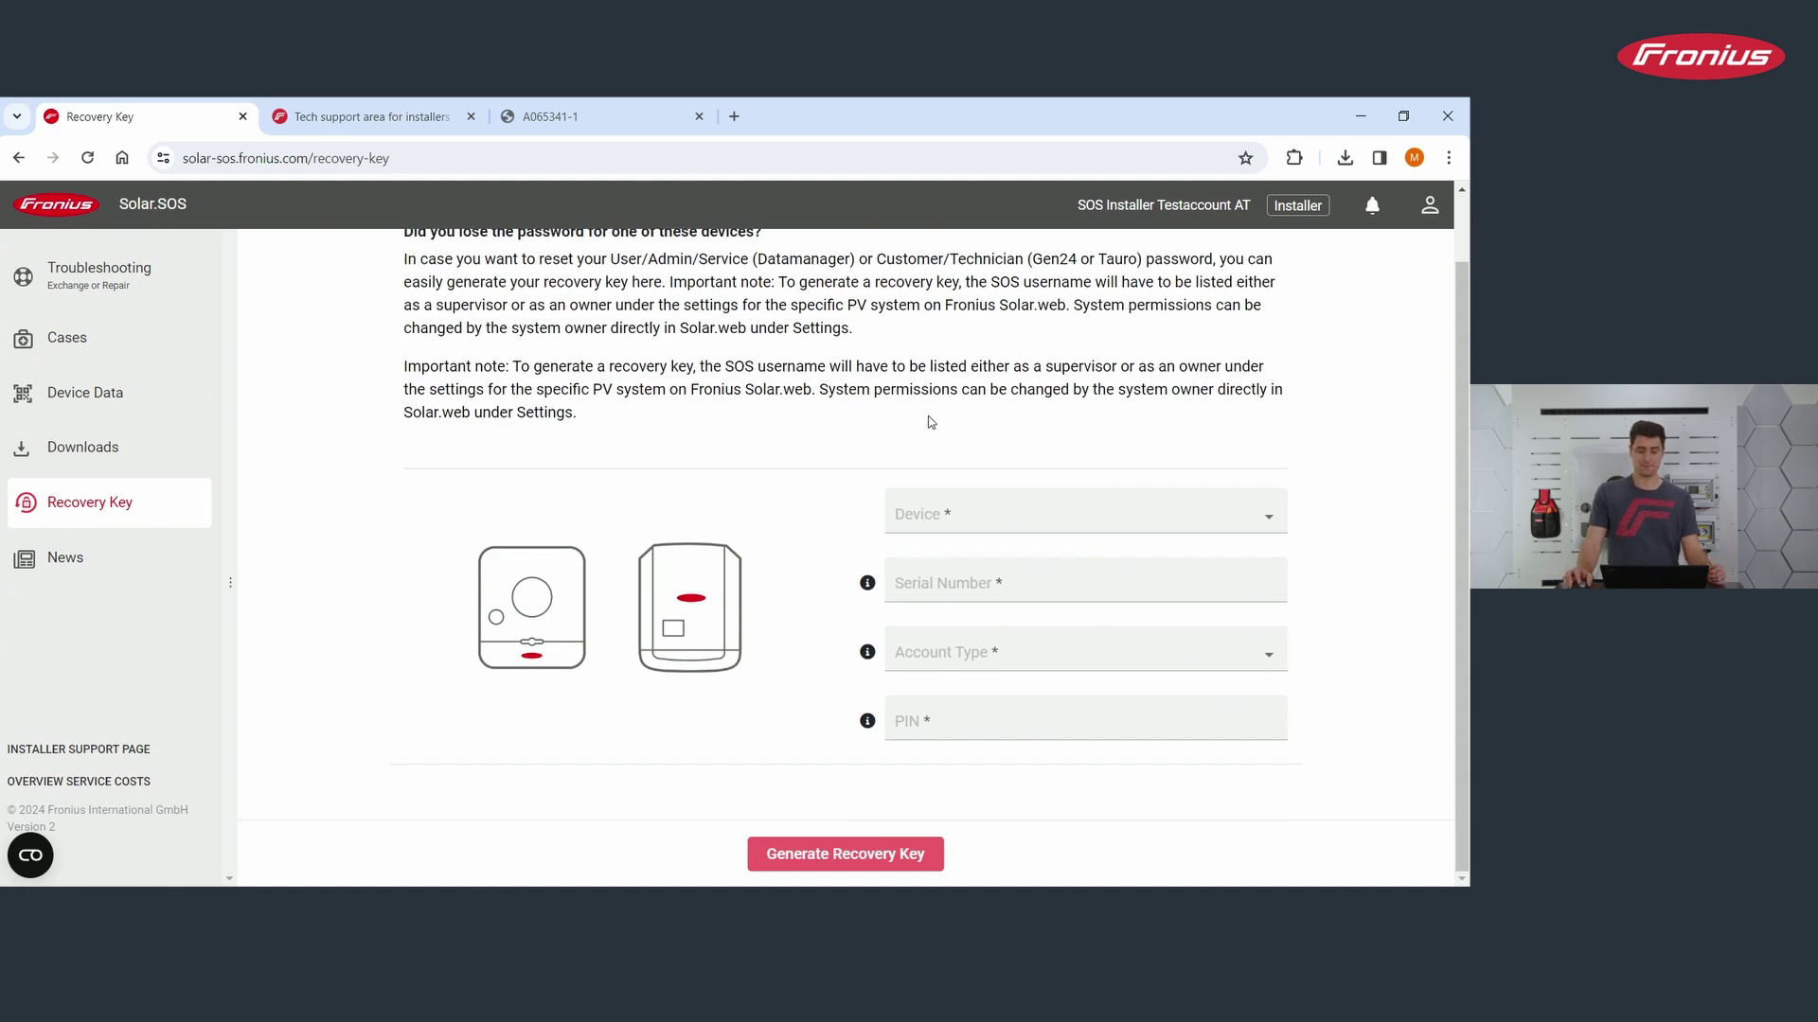
scroll(982, 421, "up", 1)
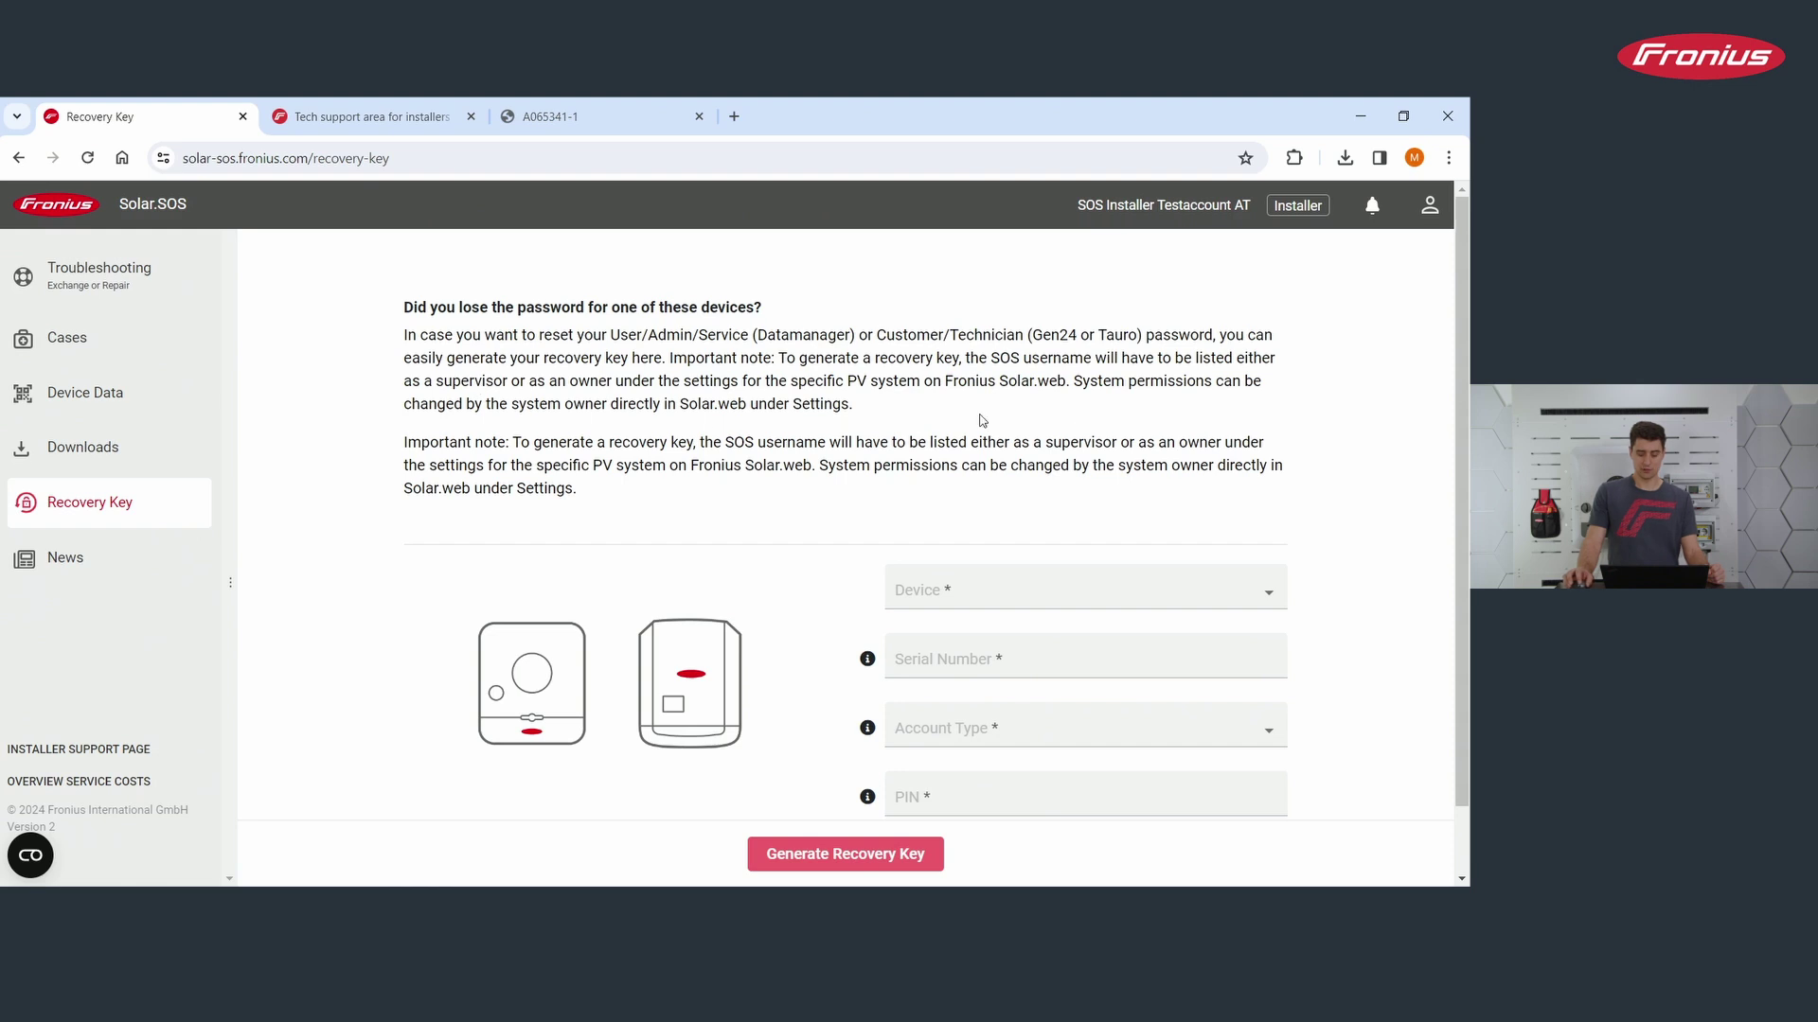
Step: Set Device to GEN24 / Tauro and Account Type to Customer, then select the PIN field
left_click(969, 596)
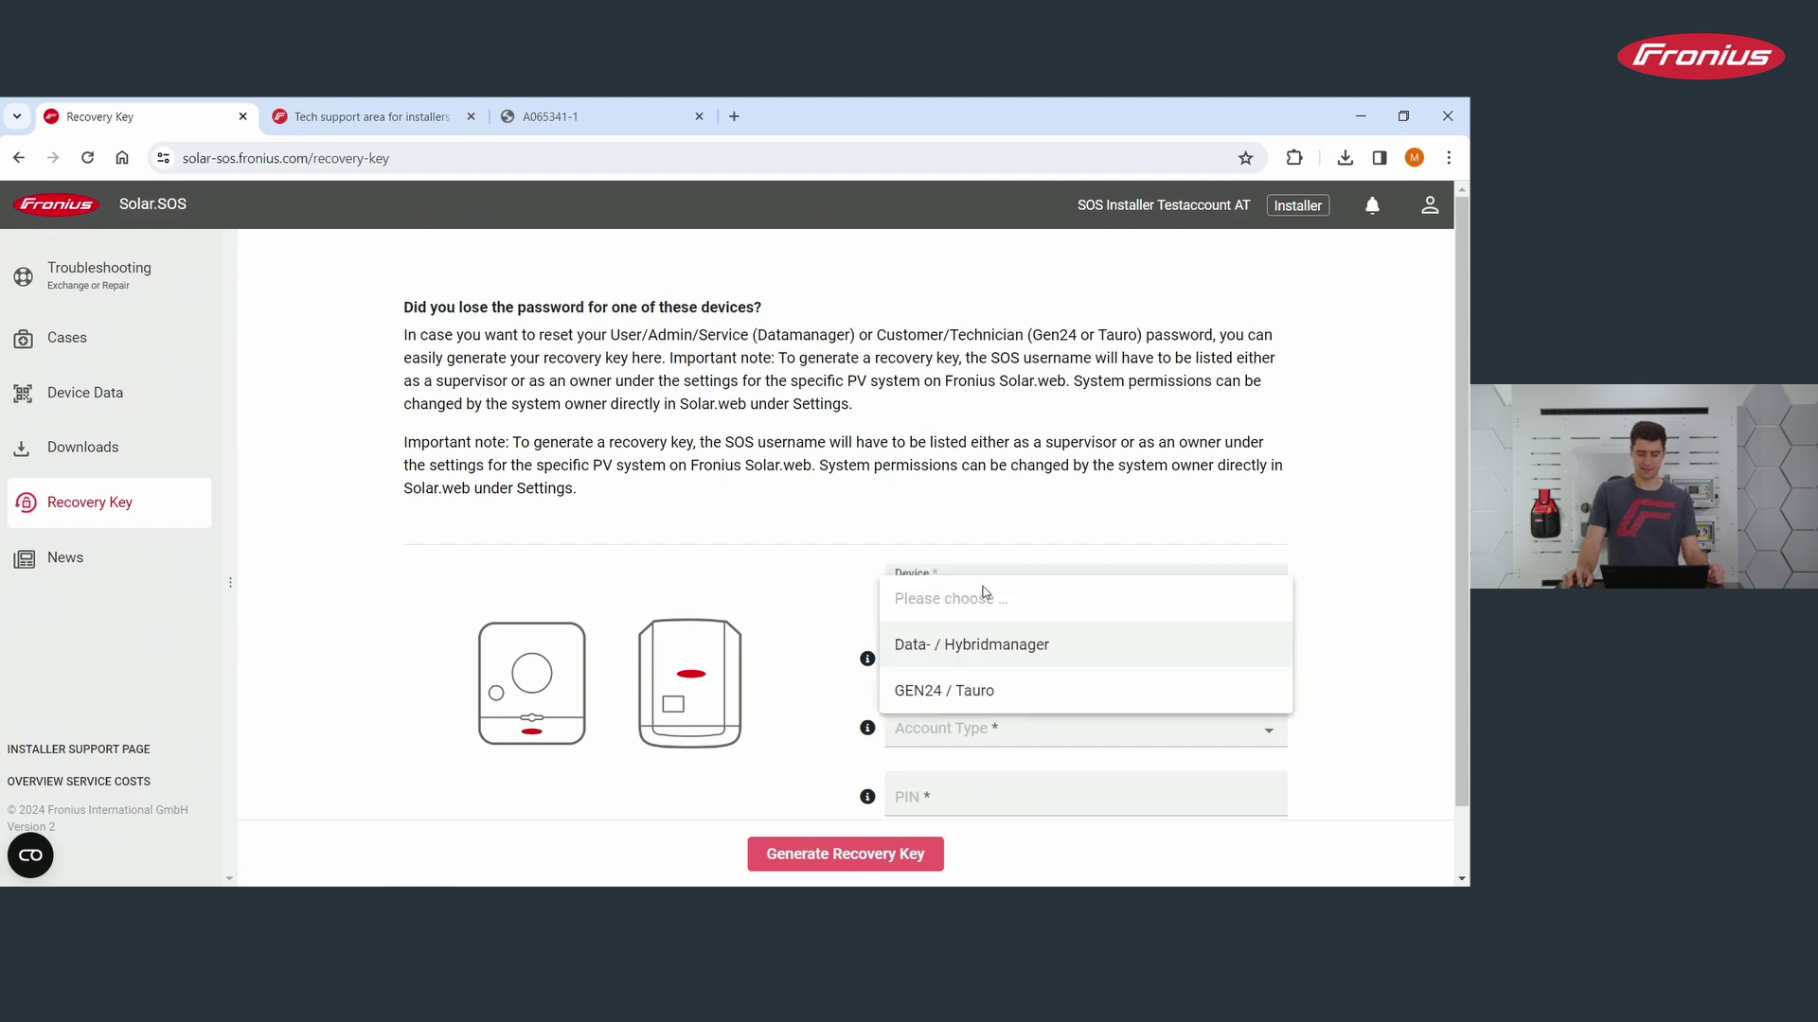
left_click(992, 674)
scroll(842, 422, "down", 1)
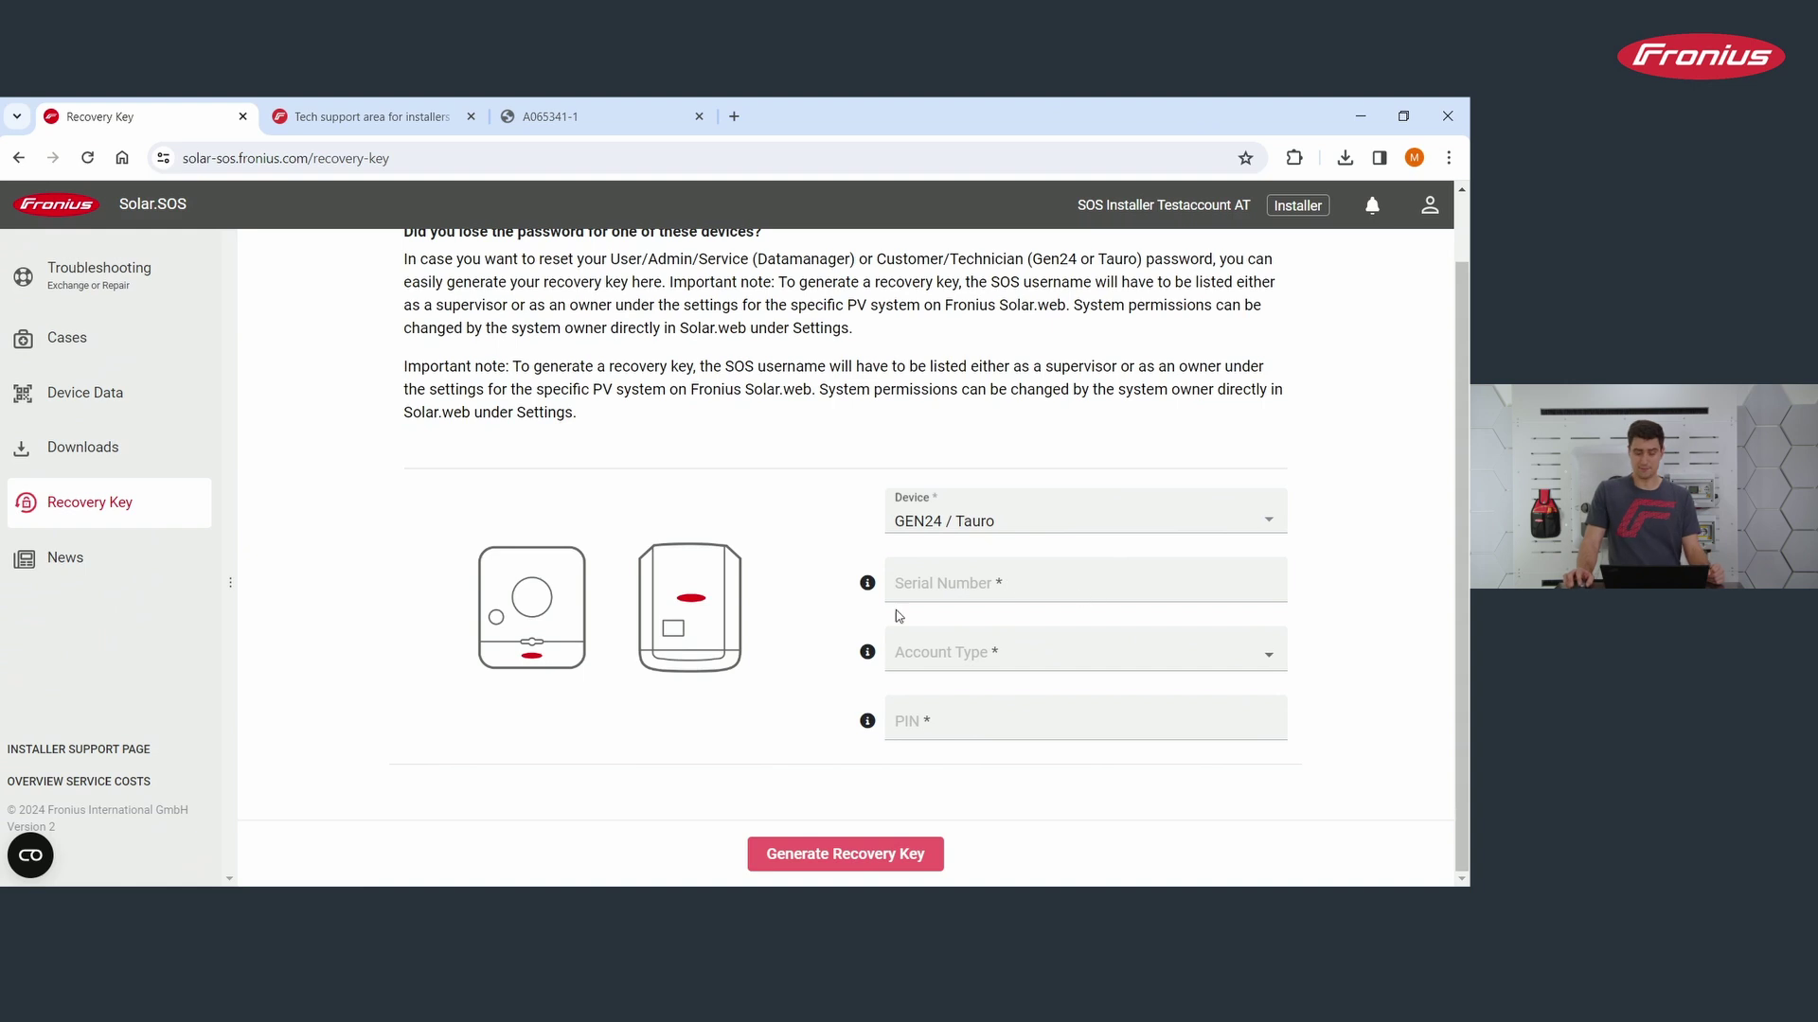
left_click(1181, 651)
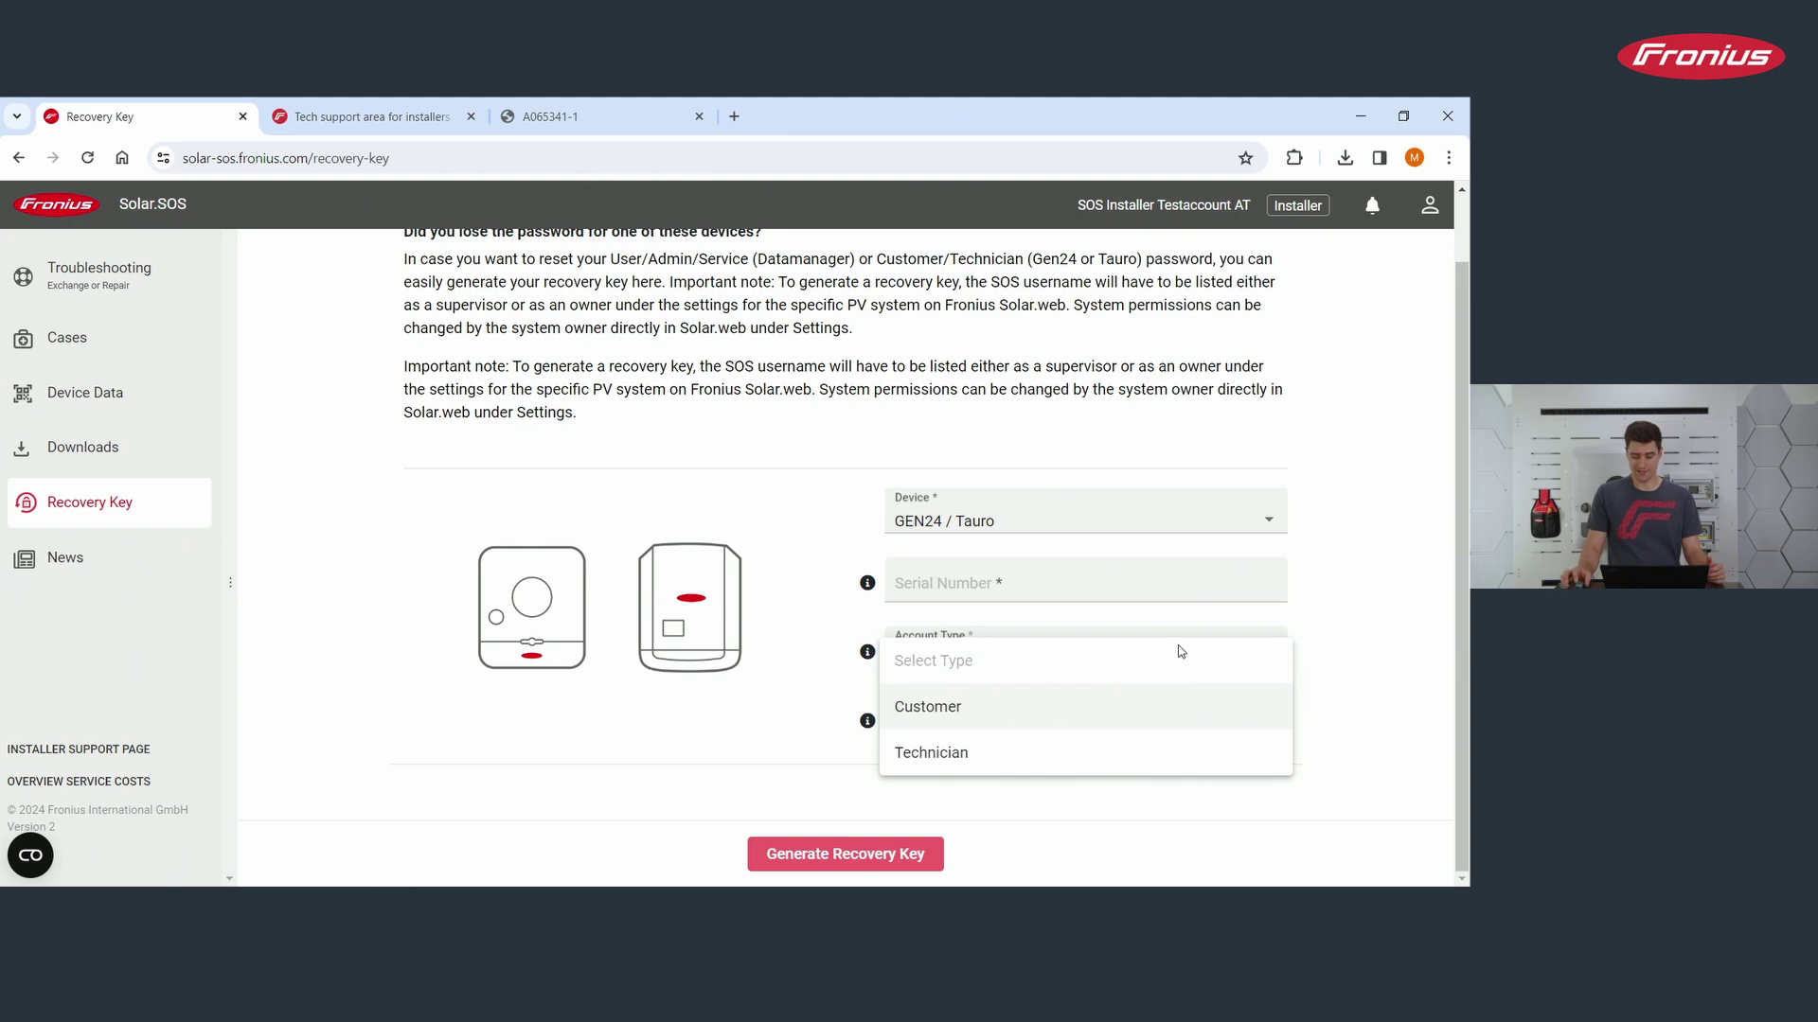
left_click(980, 712)
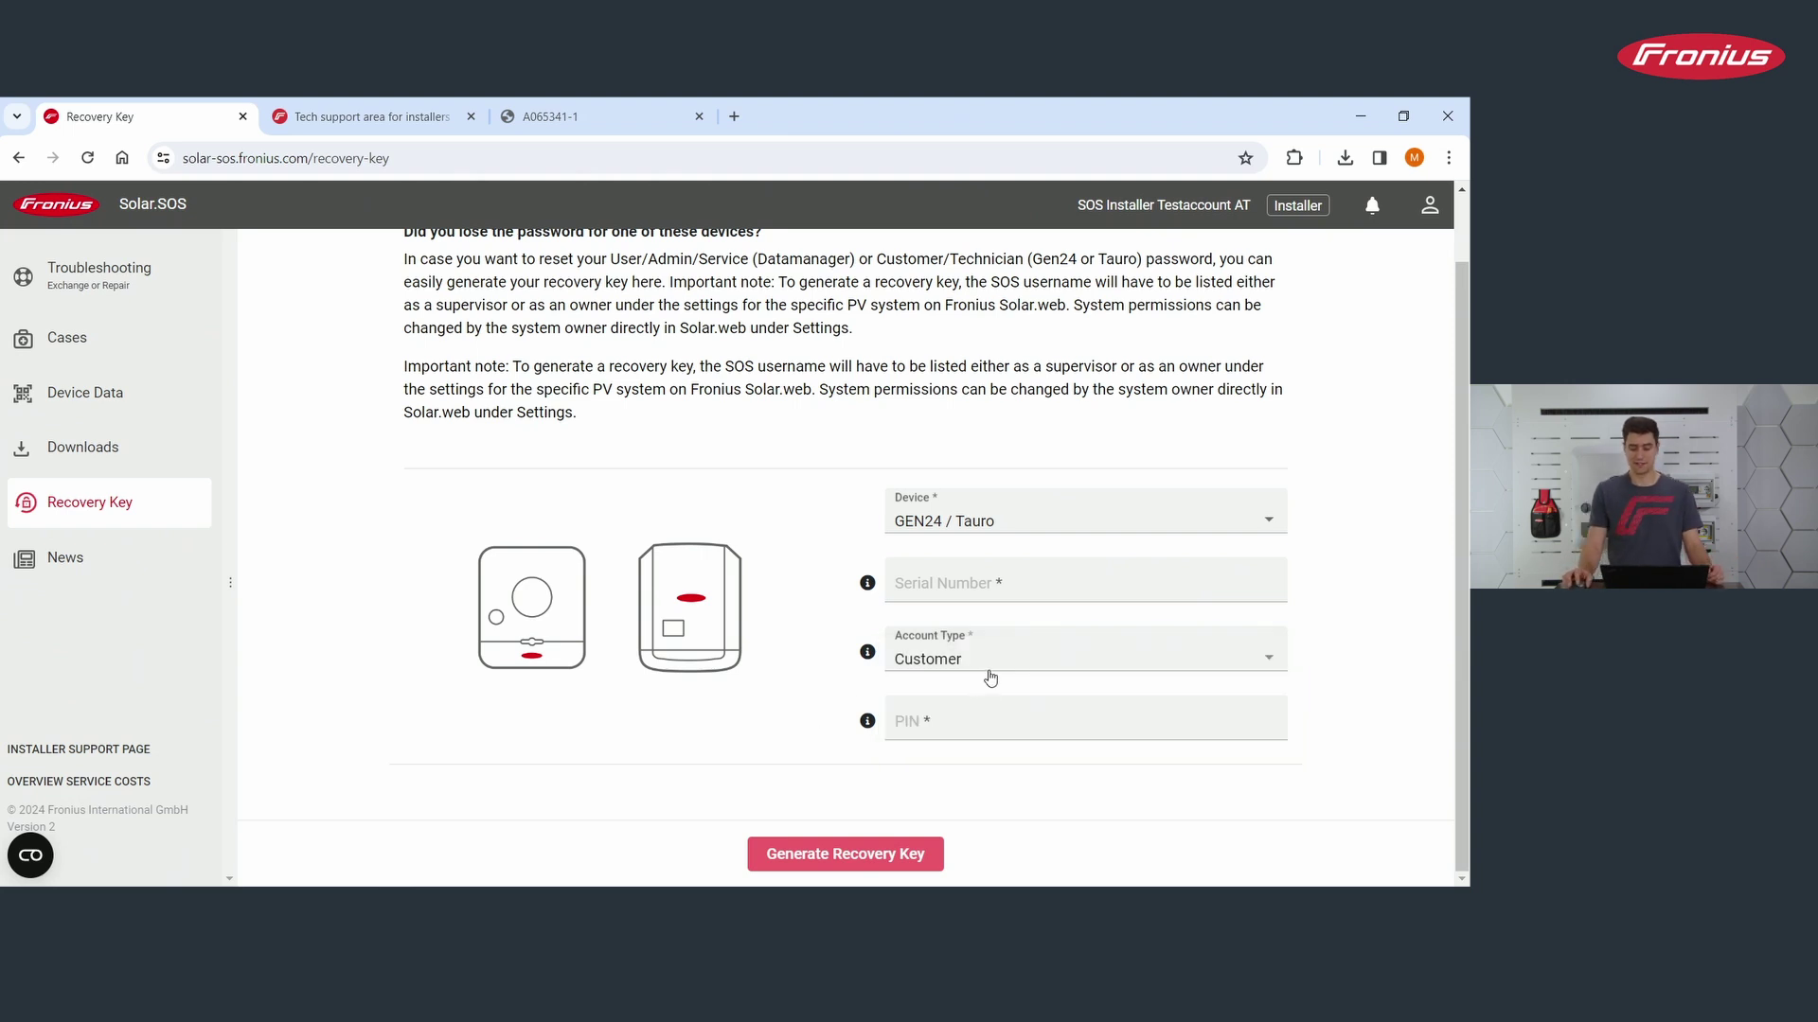
left_click(950, 719)
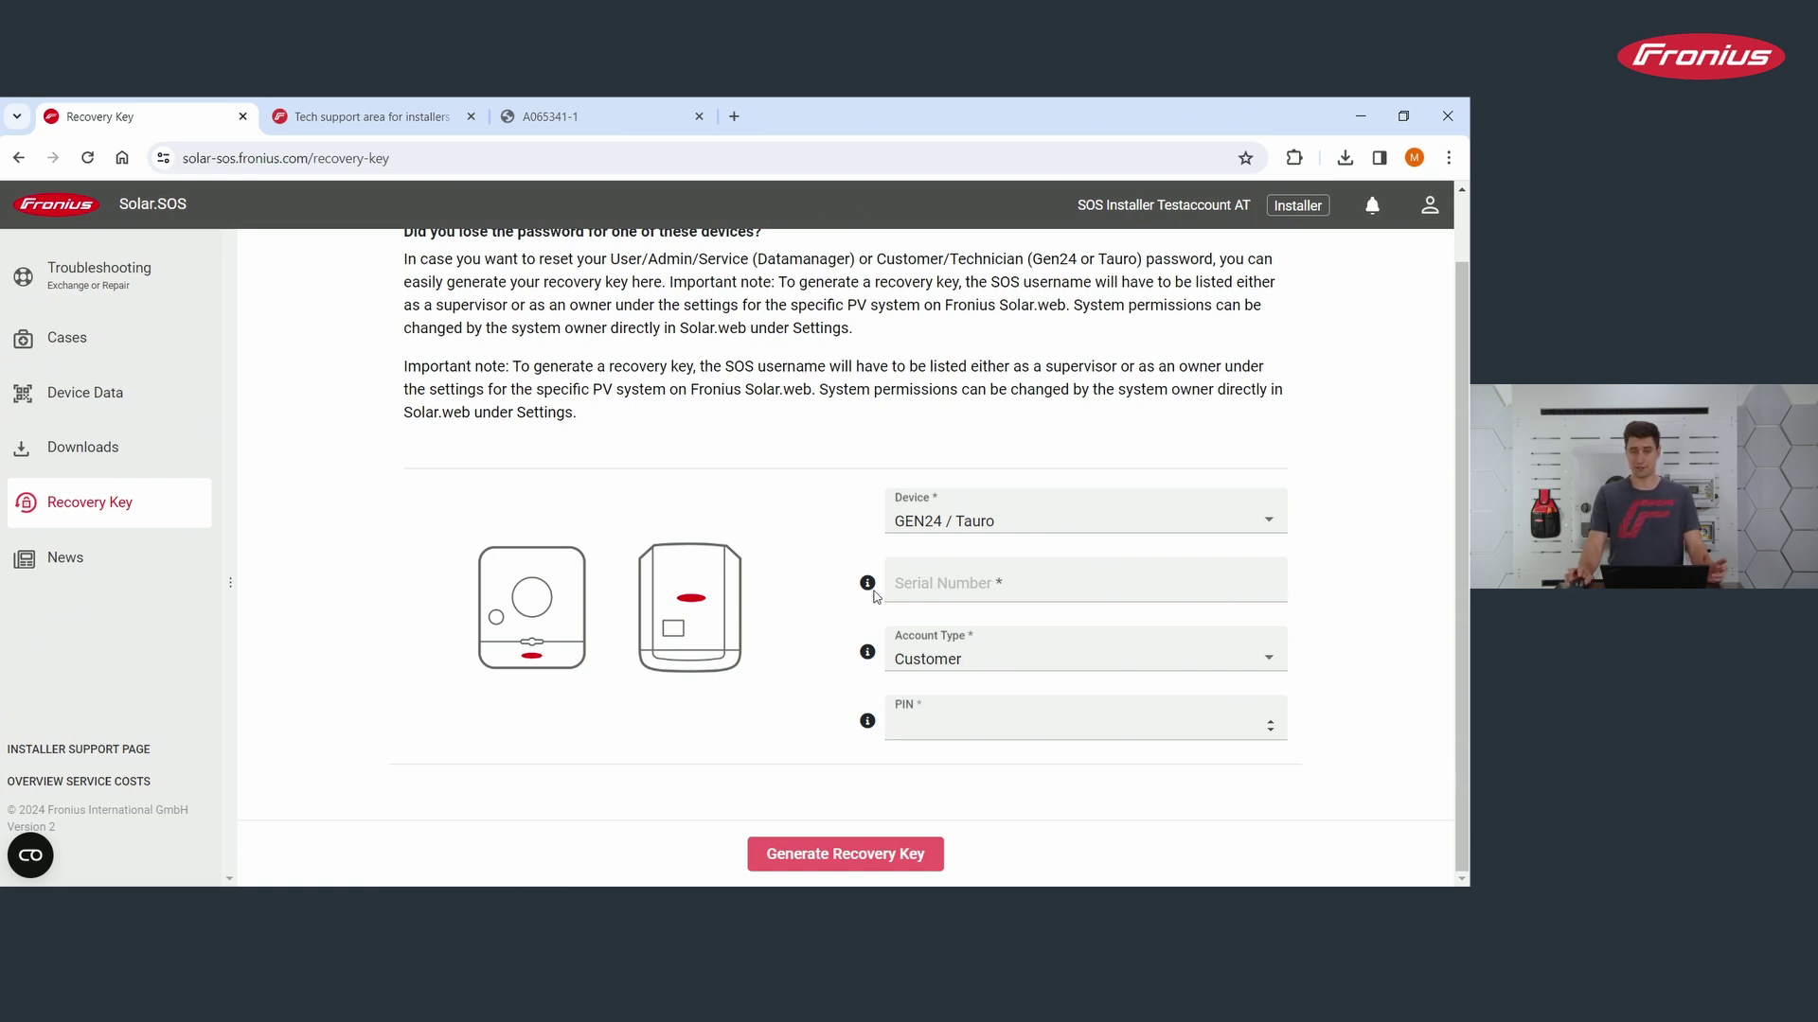
scroll(822, 722, "up", 1)
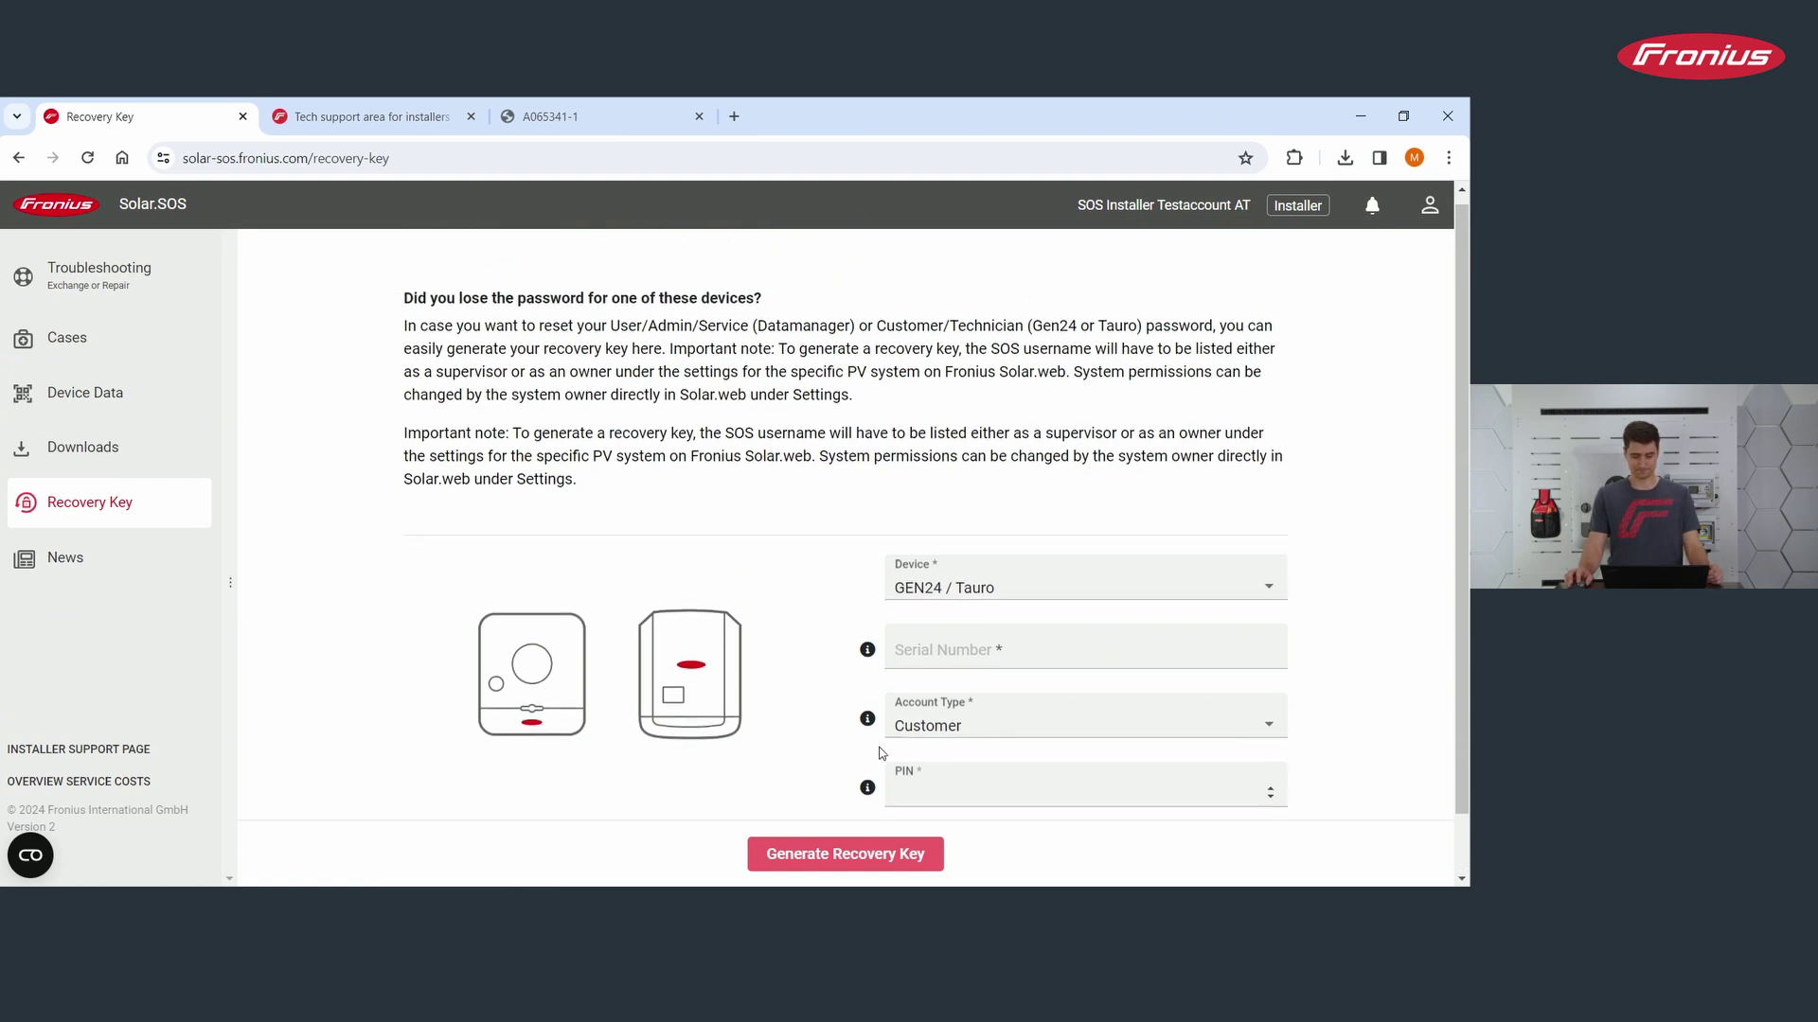
scroll(818, 725, "down", 1)
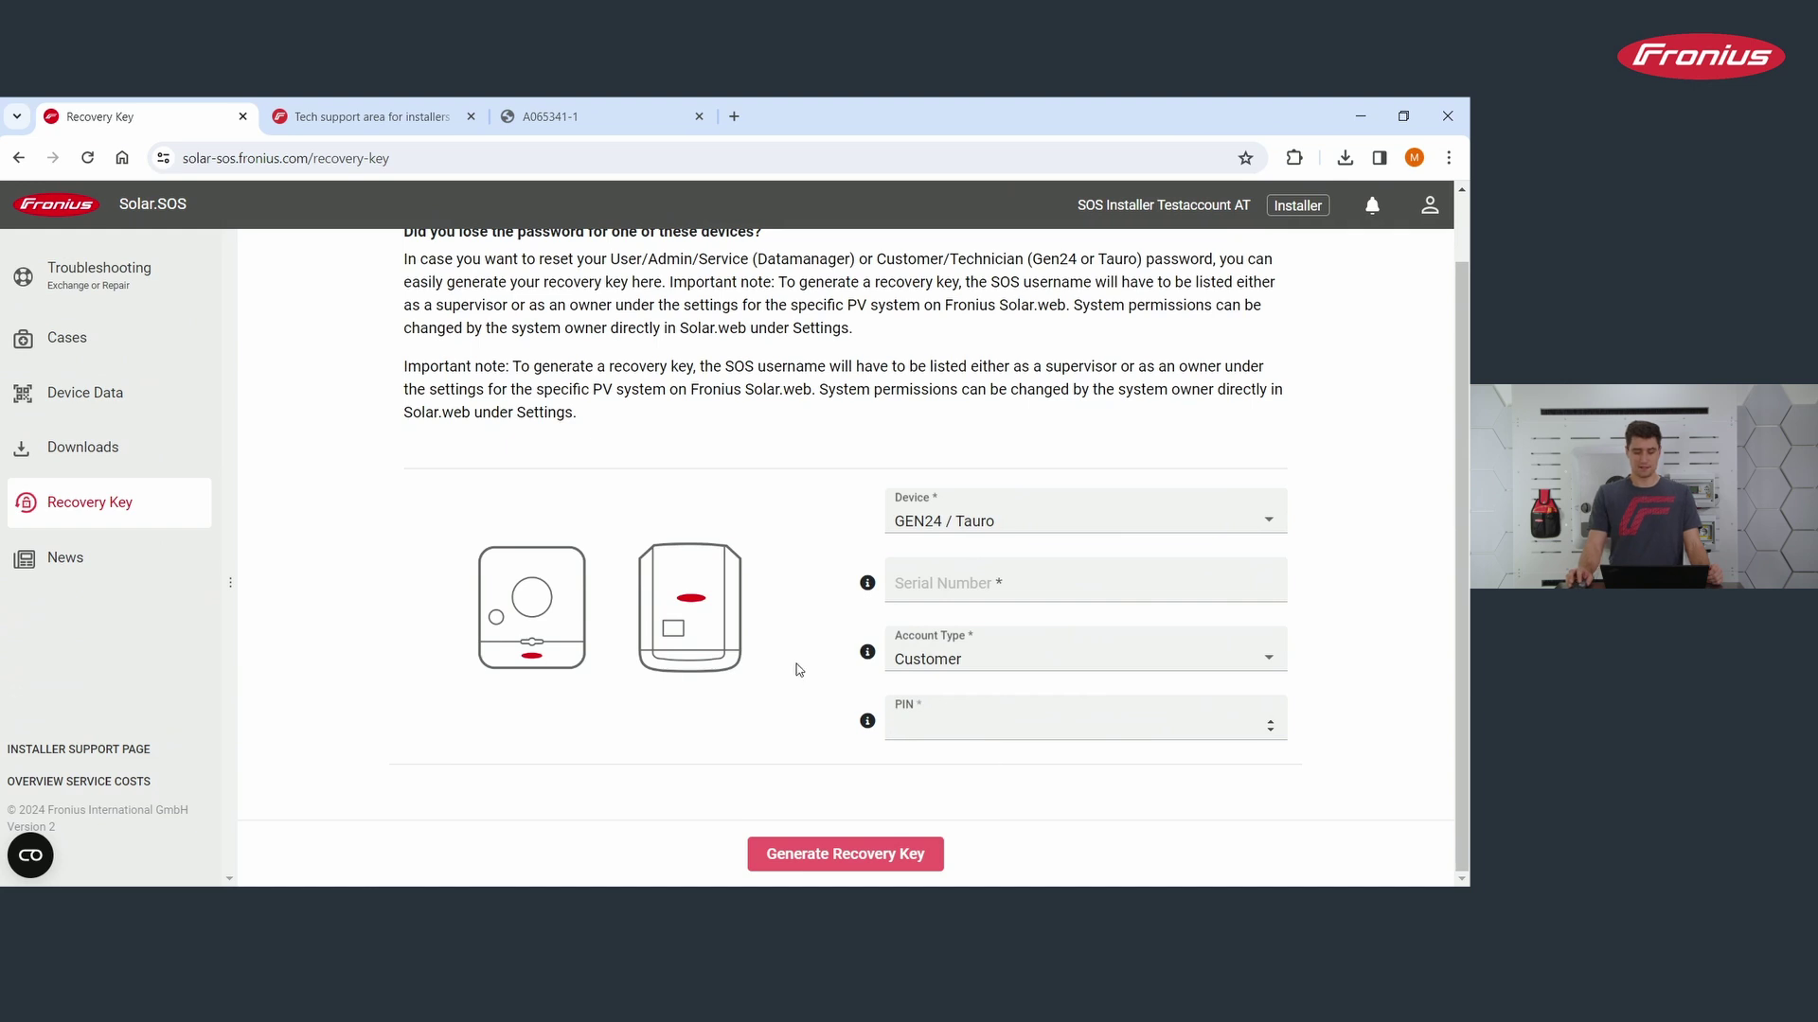
scroll(797, 663, "up", 1)
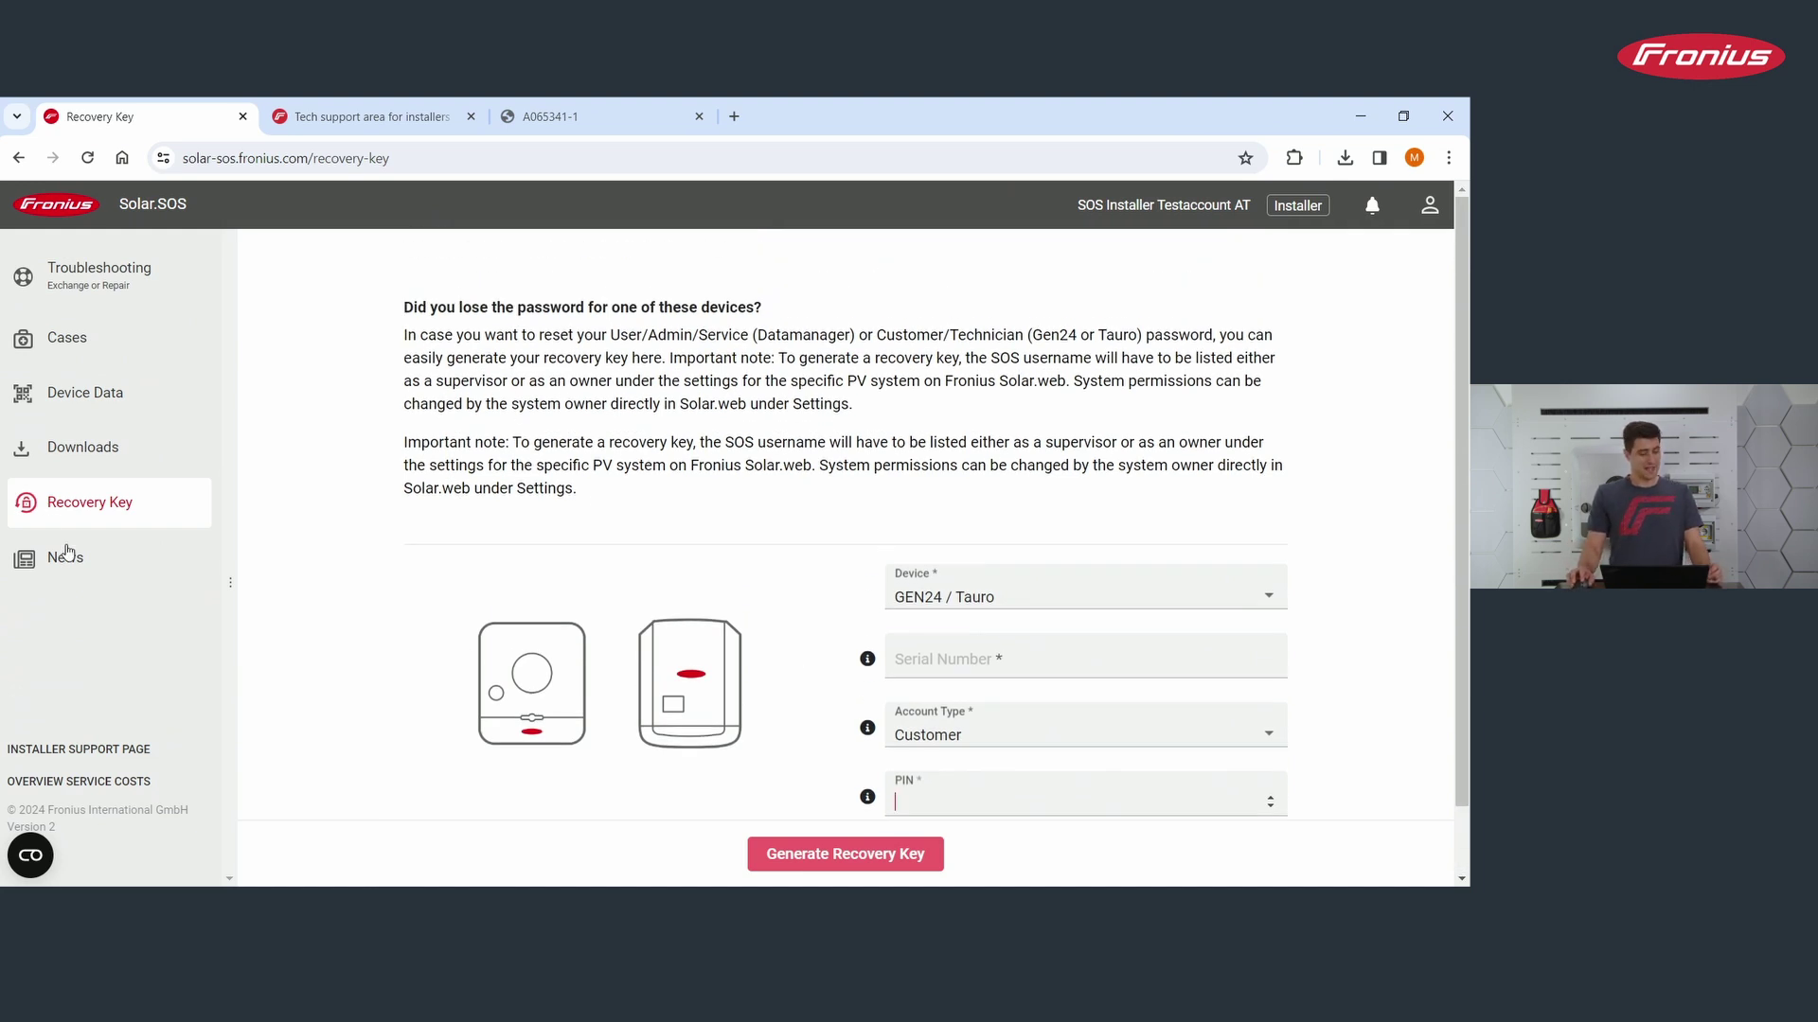
Step: Open the News page, headlined by the 'Password Invalid—"12345678" is Being Replaced!' feature, and skim it
left_click(83, 580)
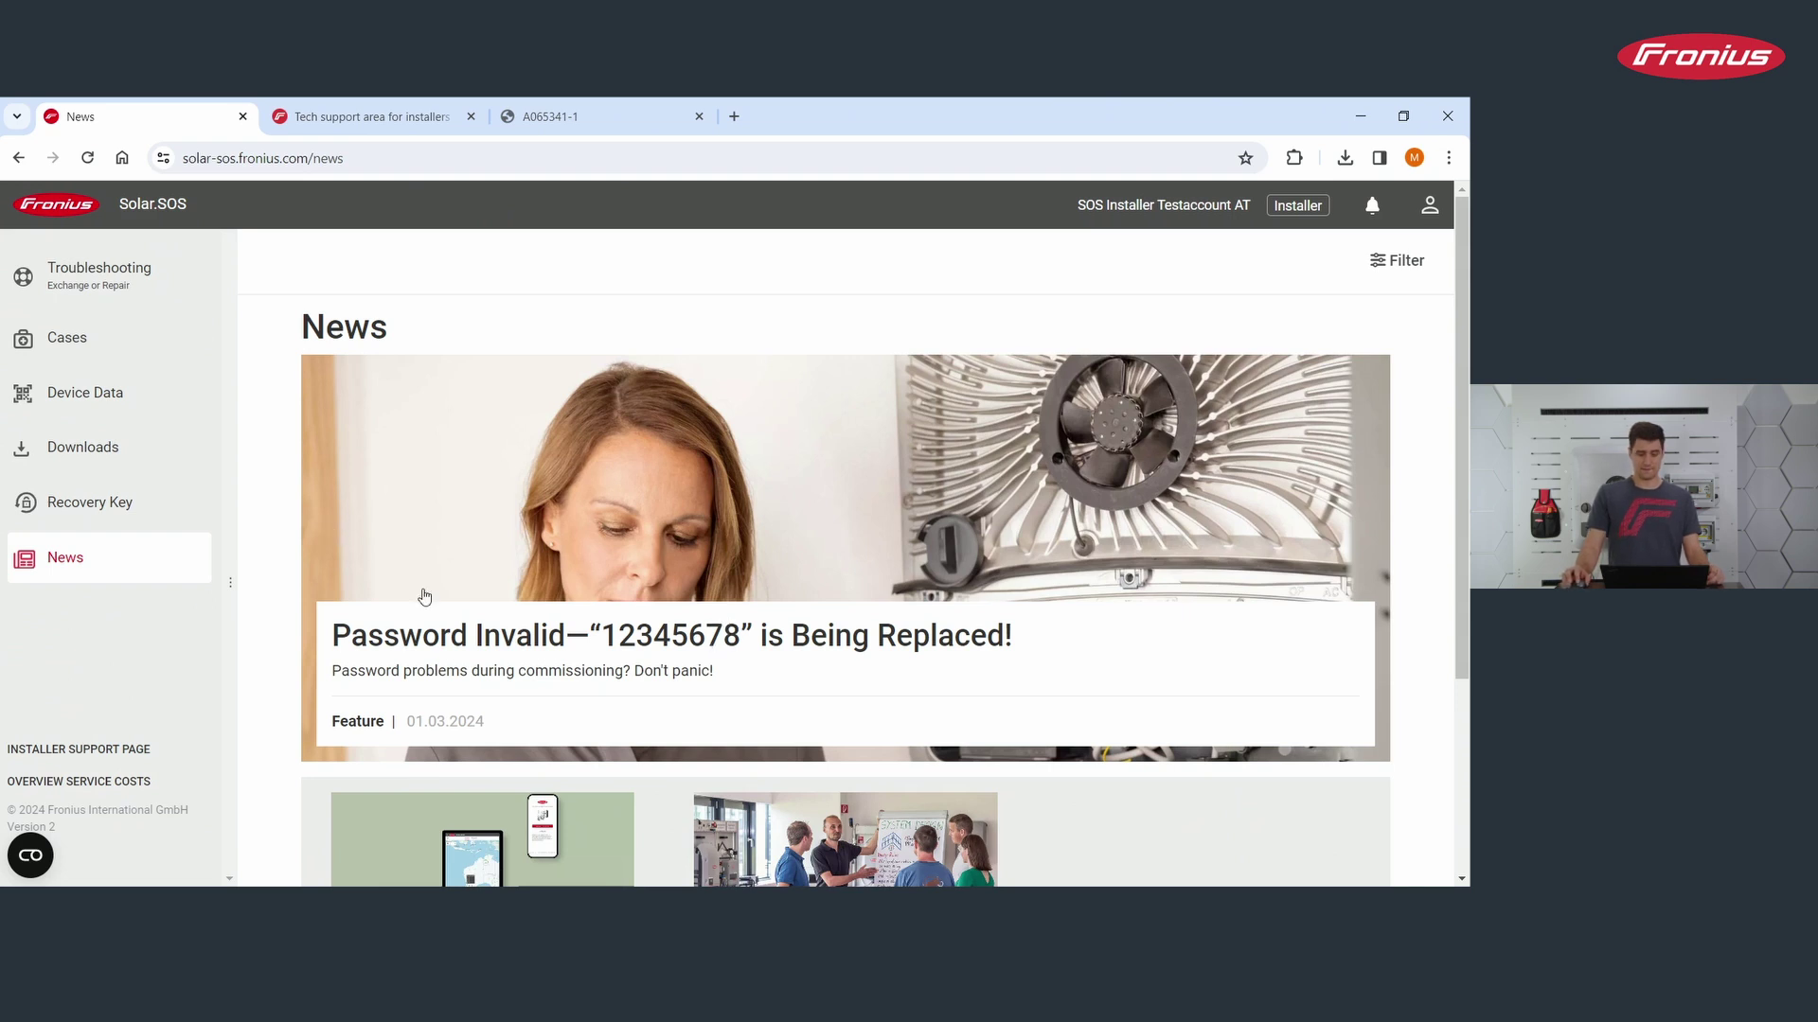
scroll(424, 597, "down", 1)
scroll(418, 624, "up", 1)
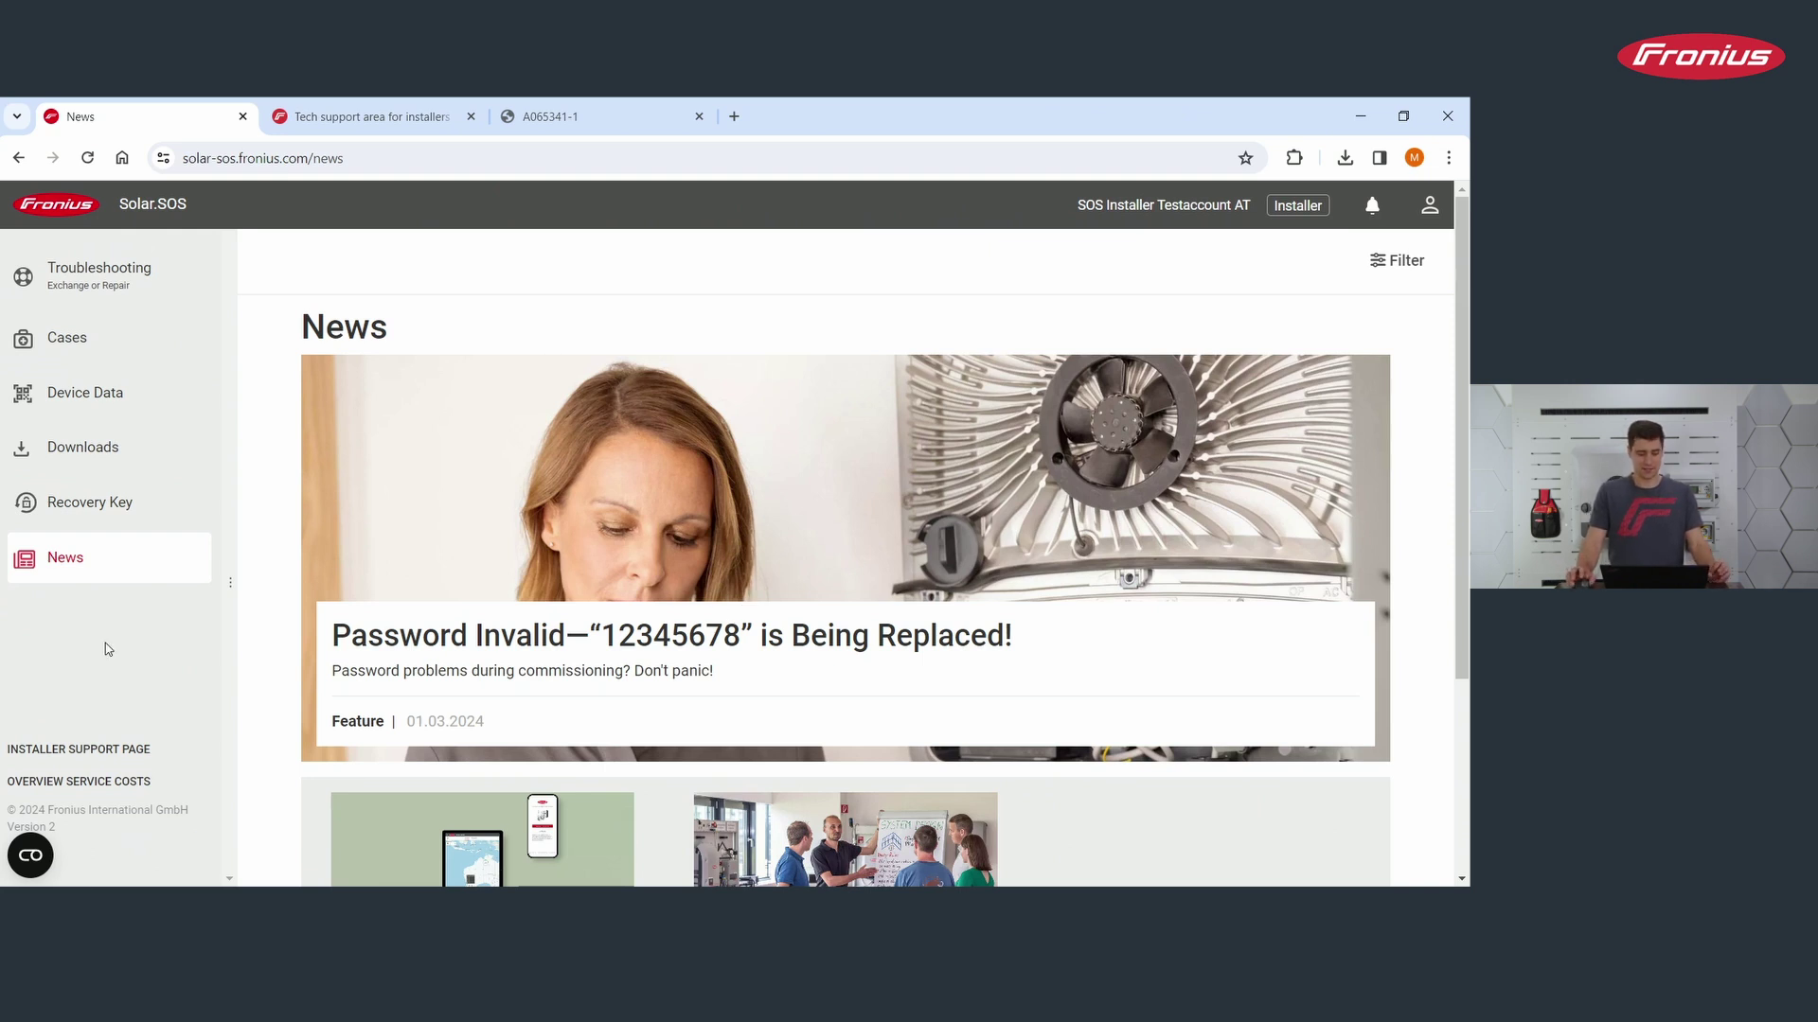
Step: Look up state code 107 in troubleshooting and advance to Cause 4, Replace device
left_click(162, 268)
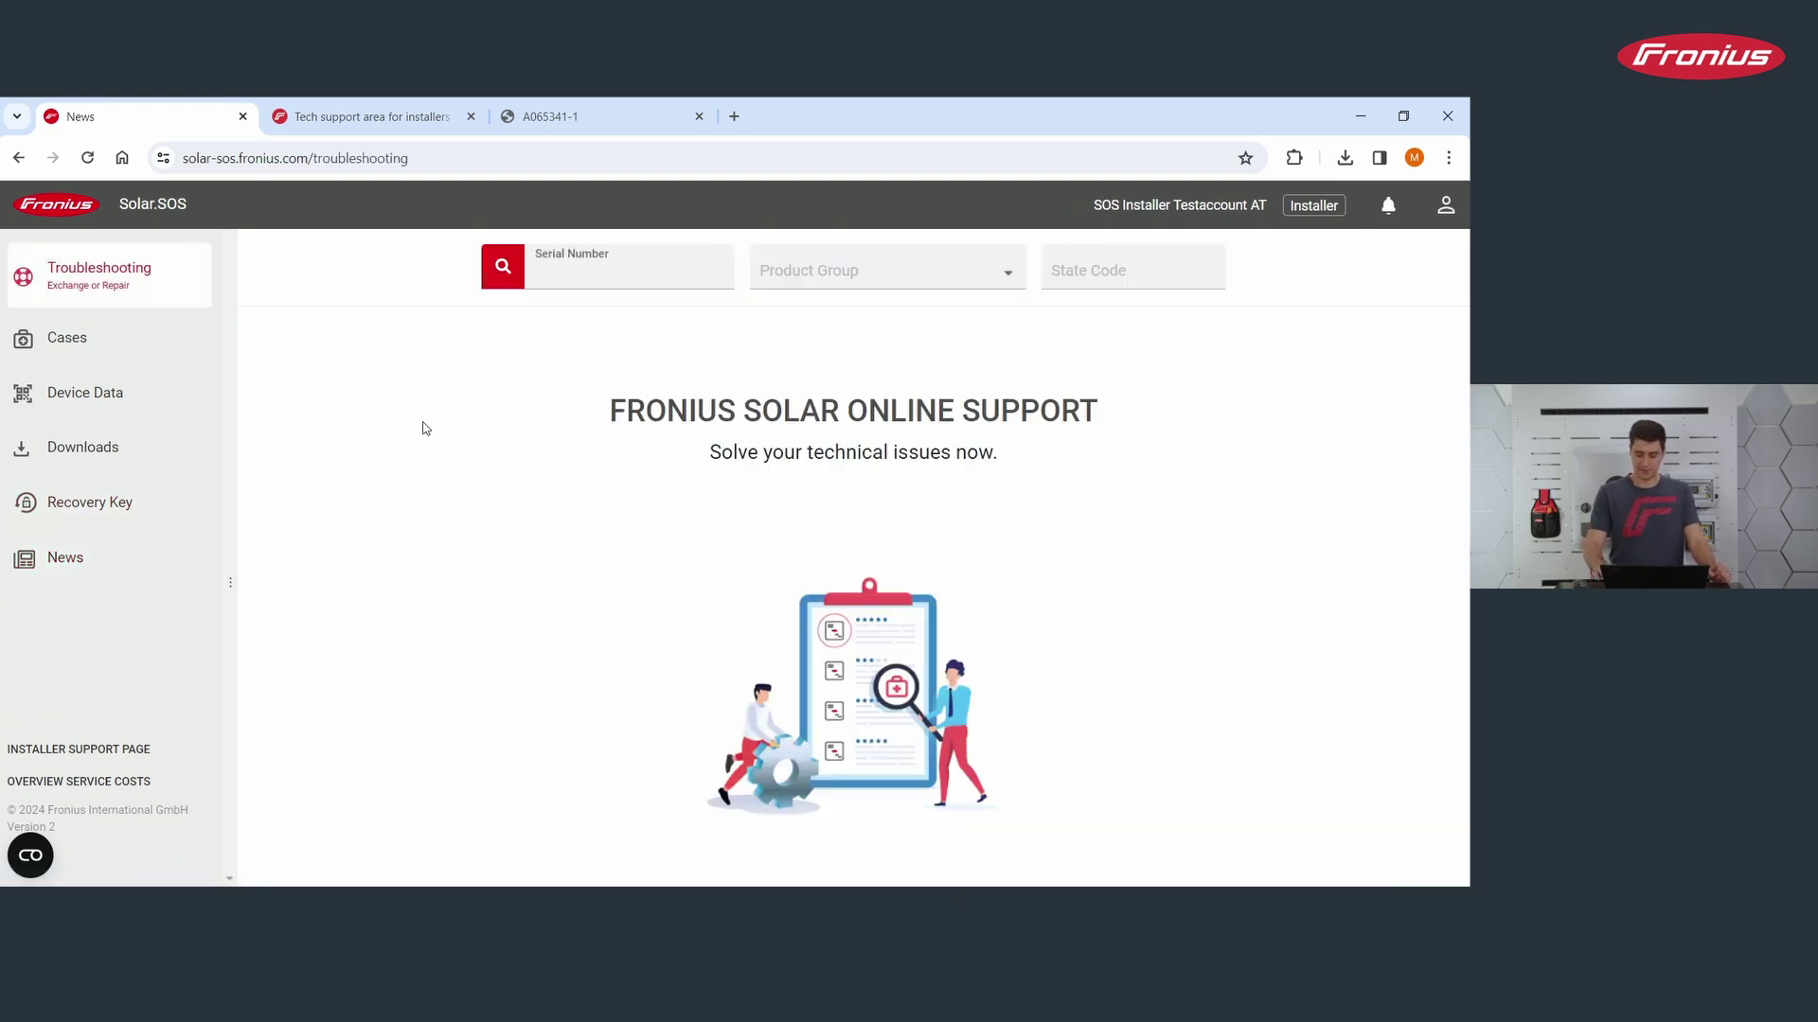
type("26262626")
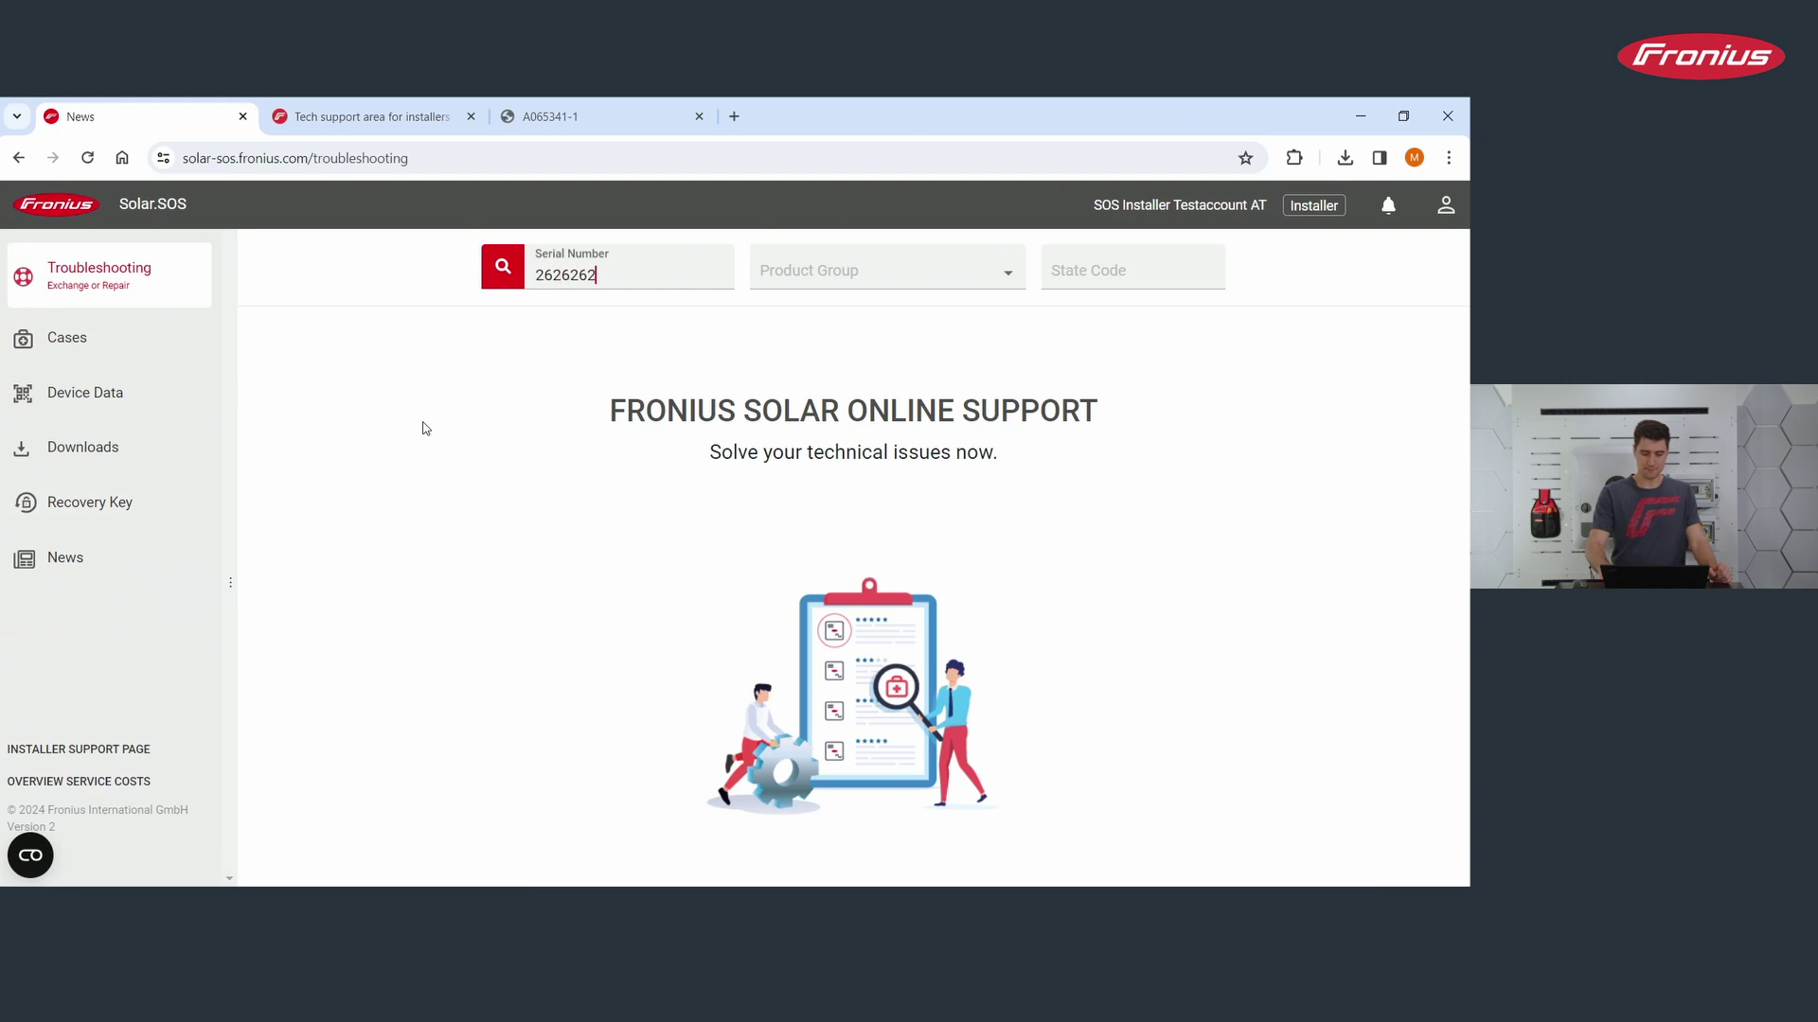
left_click(1168, 280)
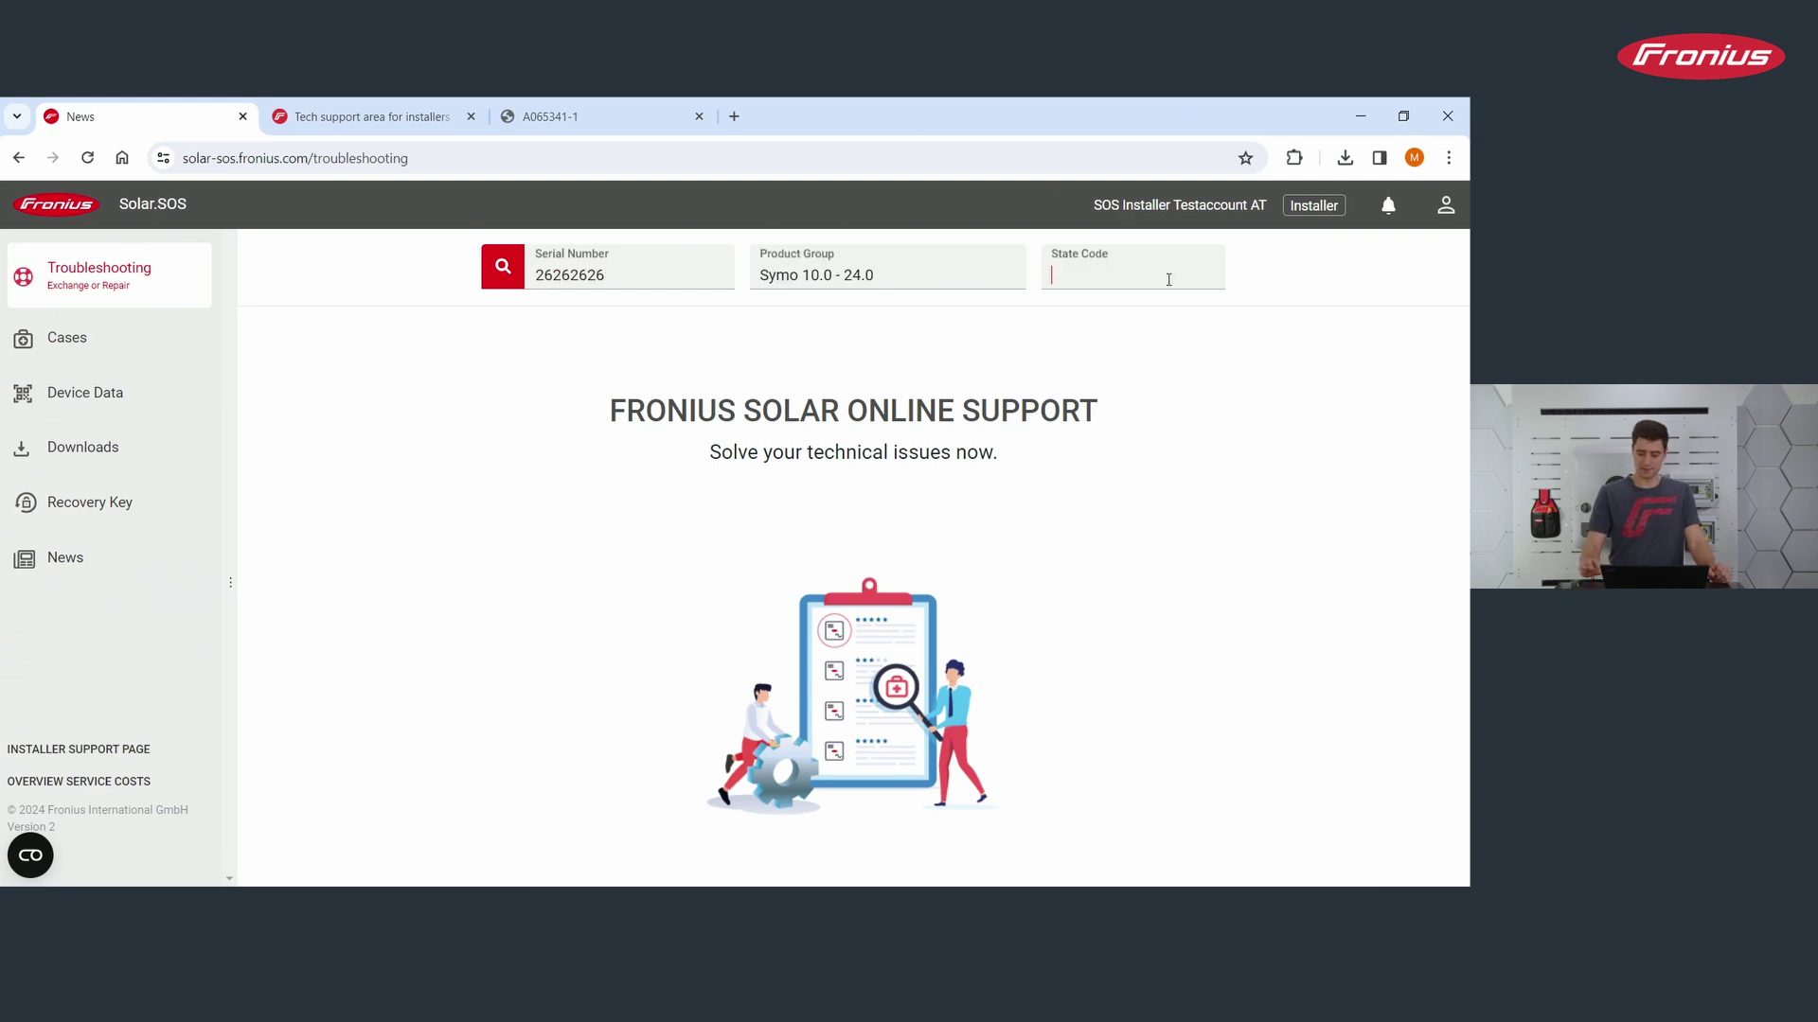
type("107")
key("Return")
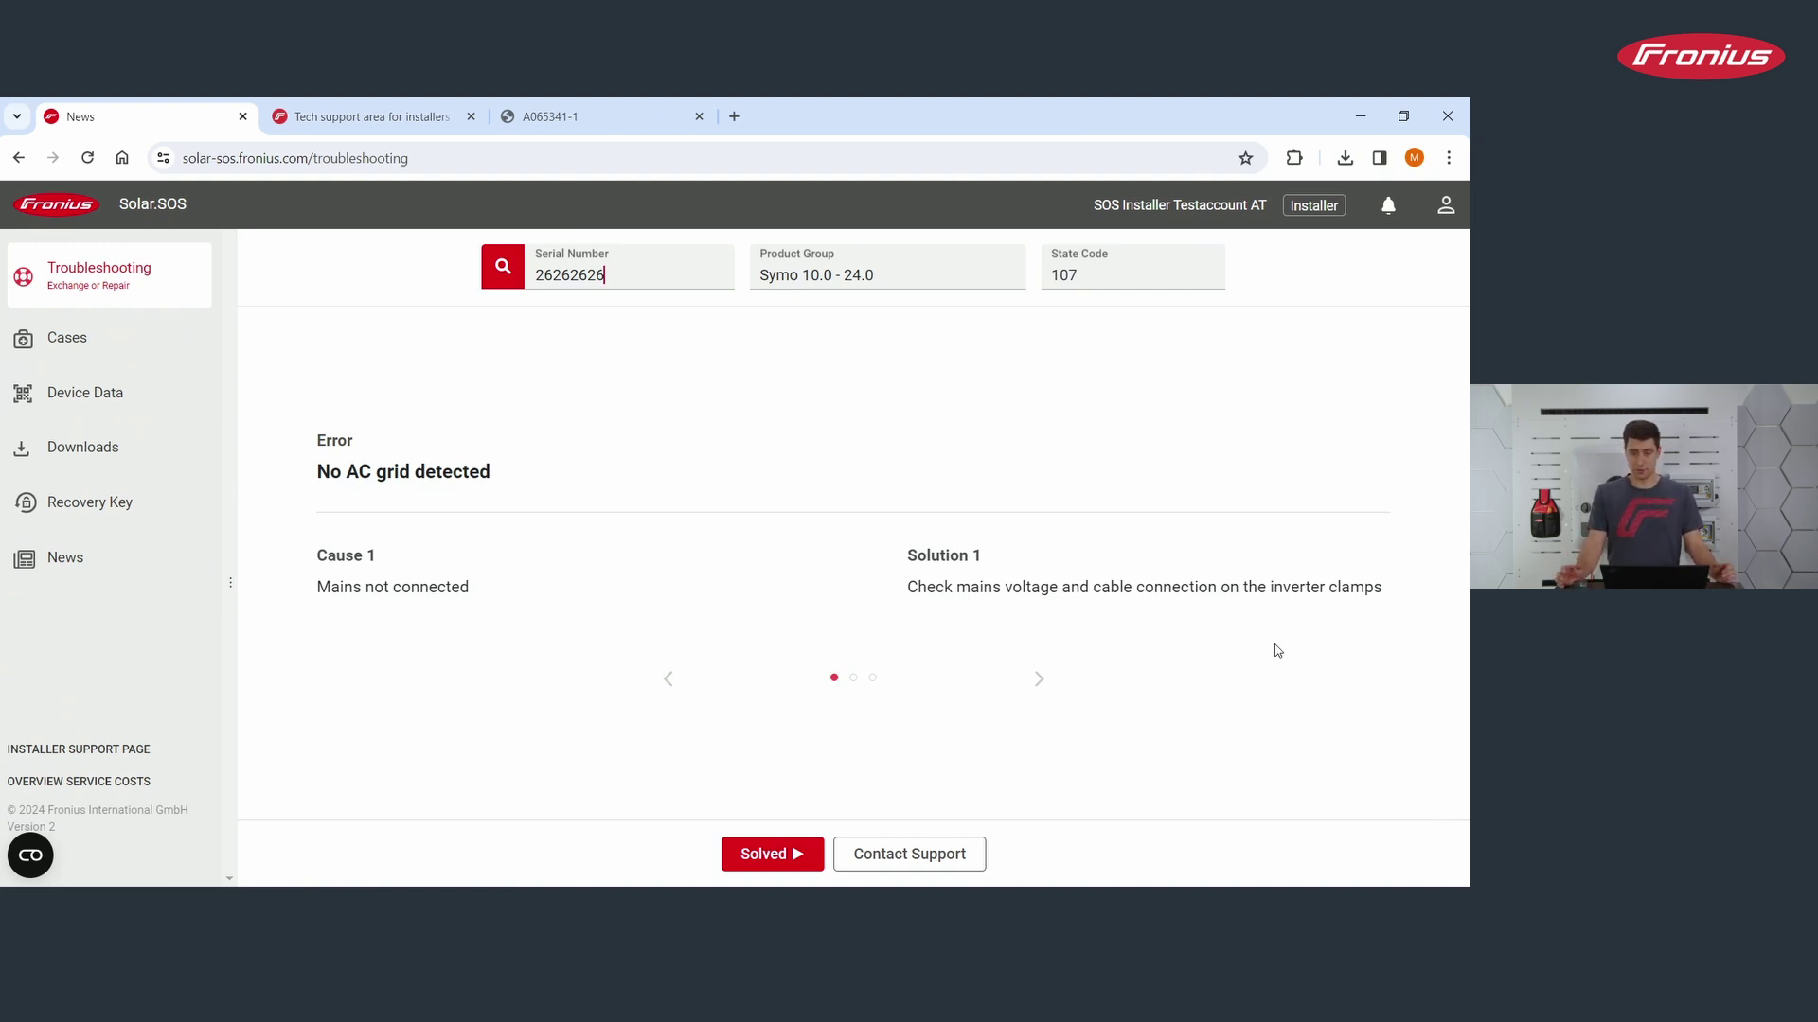
left_click(1037, 682)
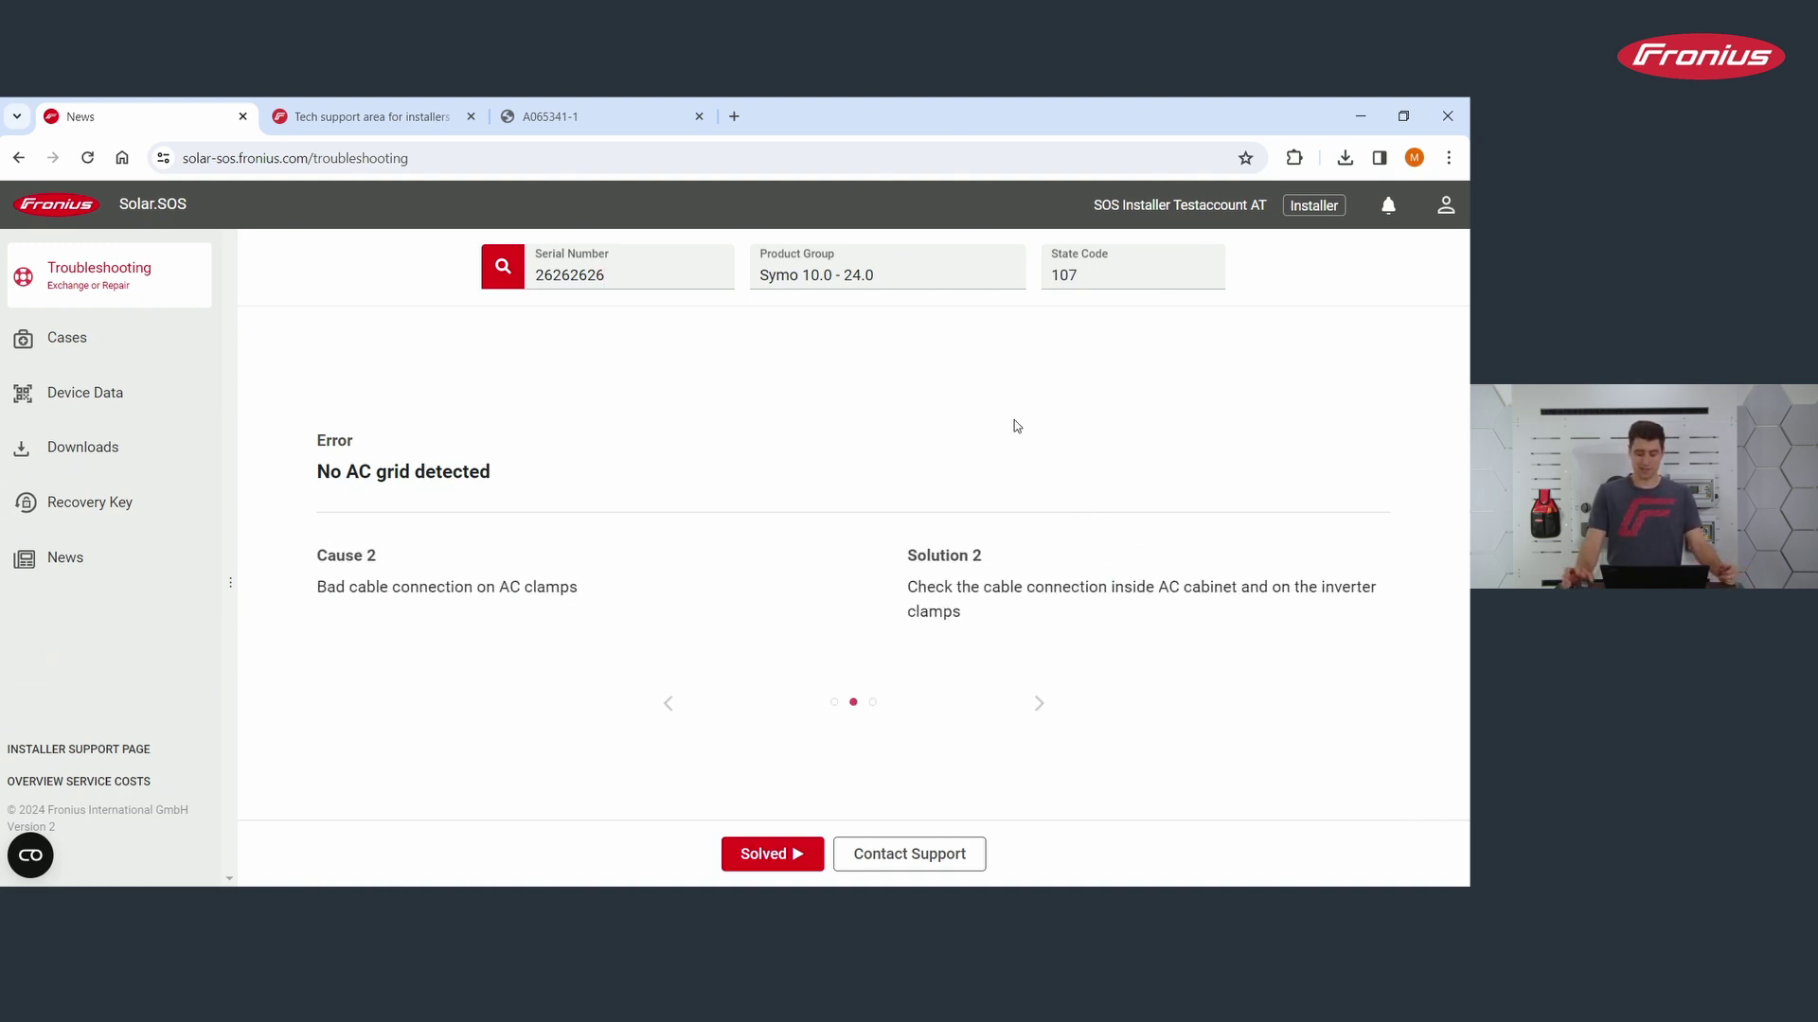
left_click(1039, 702)
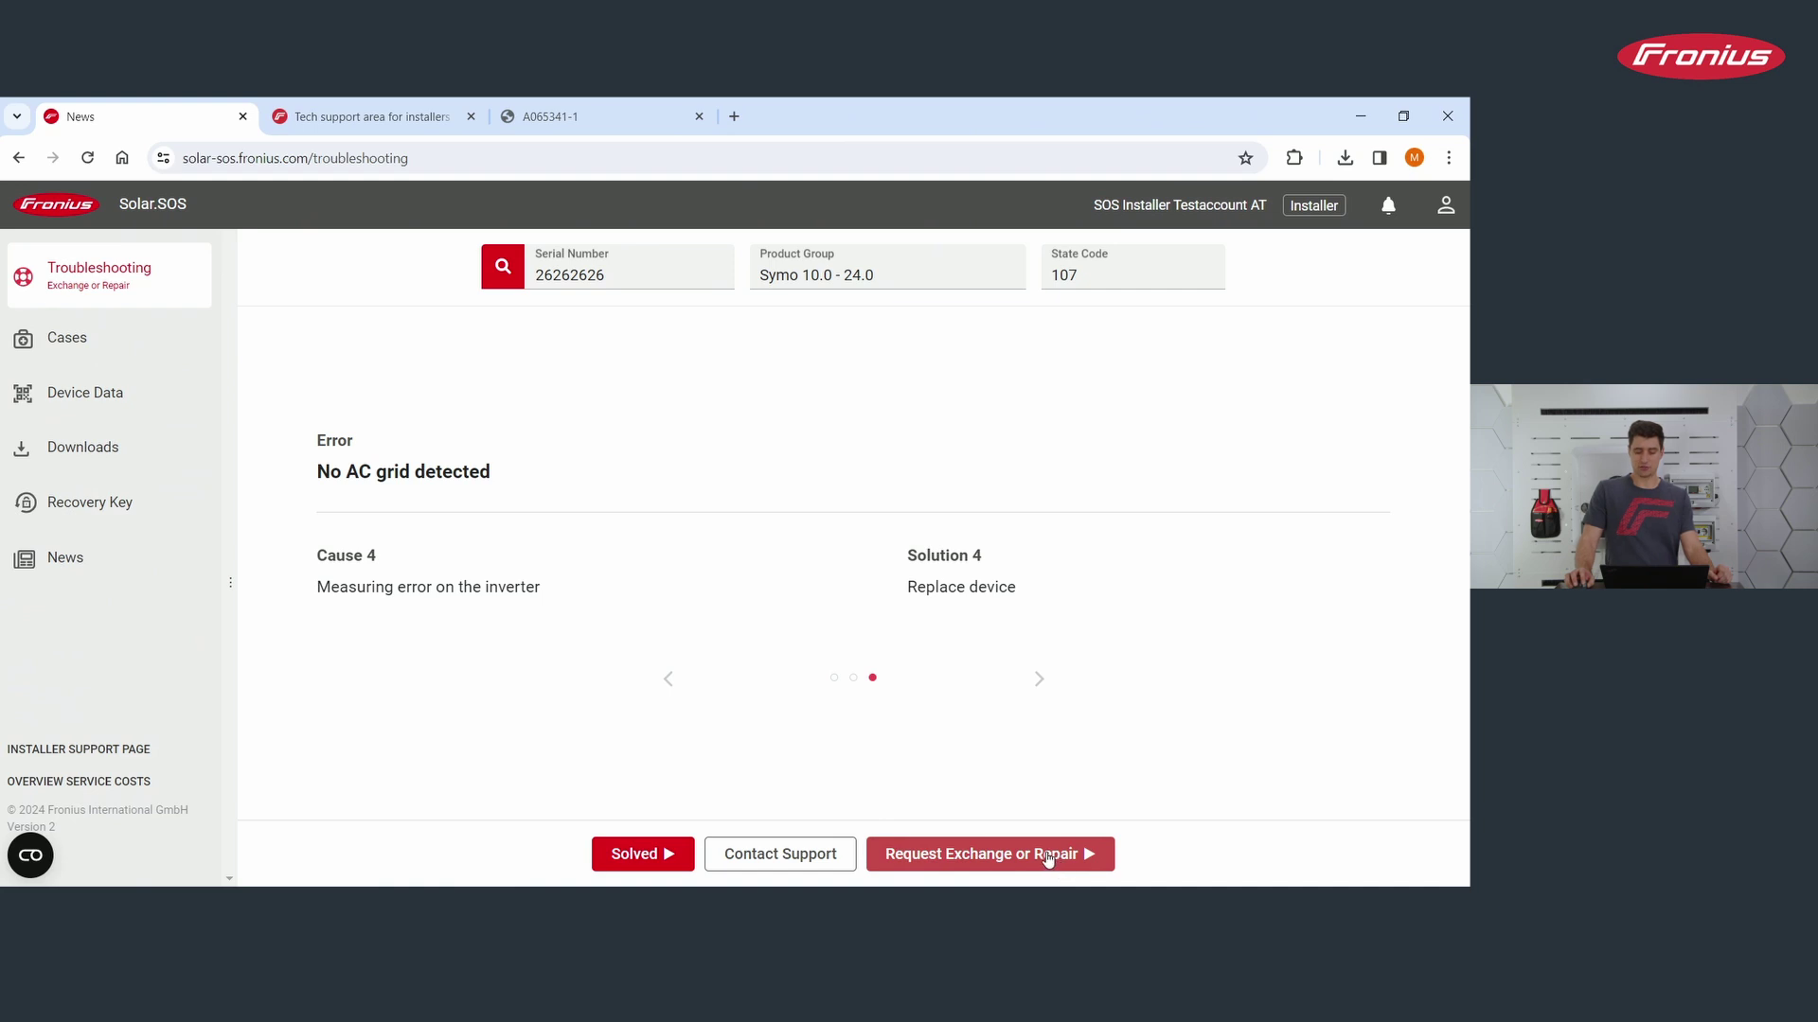
Step: Start an exchange request for the Symo 10.0 - 24.0 on the Component Exchange tab and try to proceed
left_click(1013, 856)
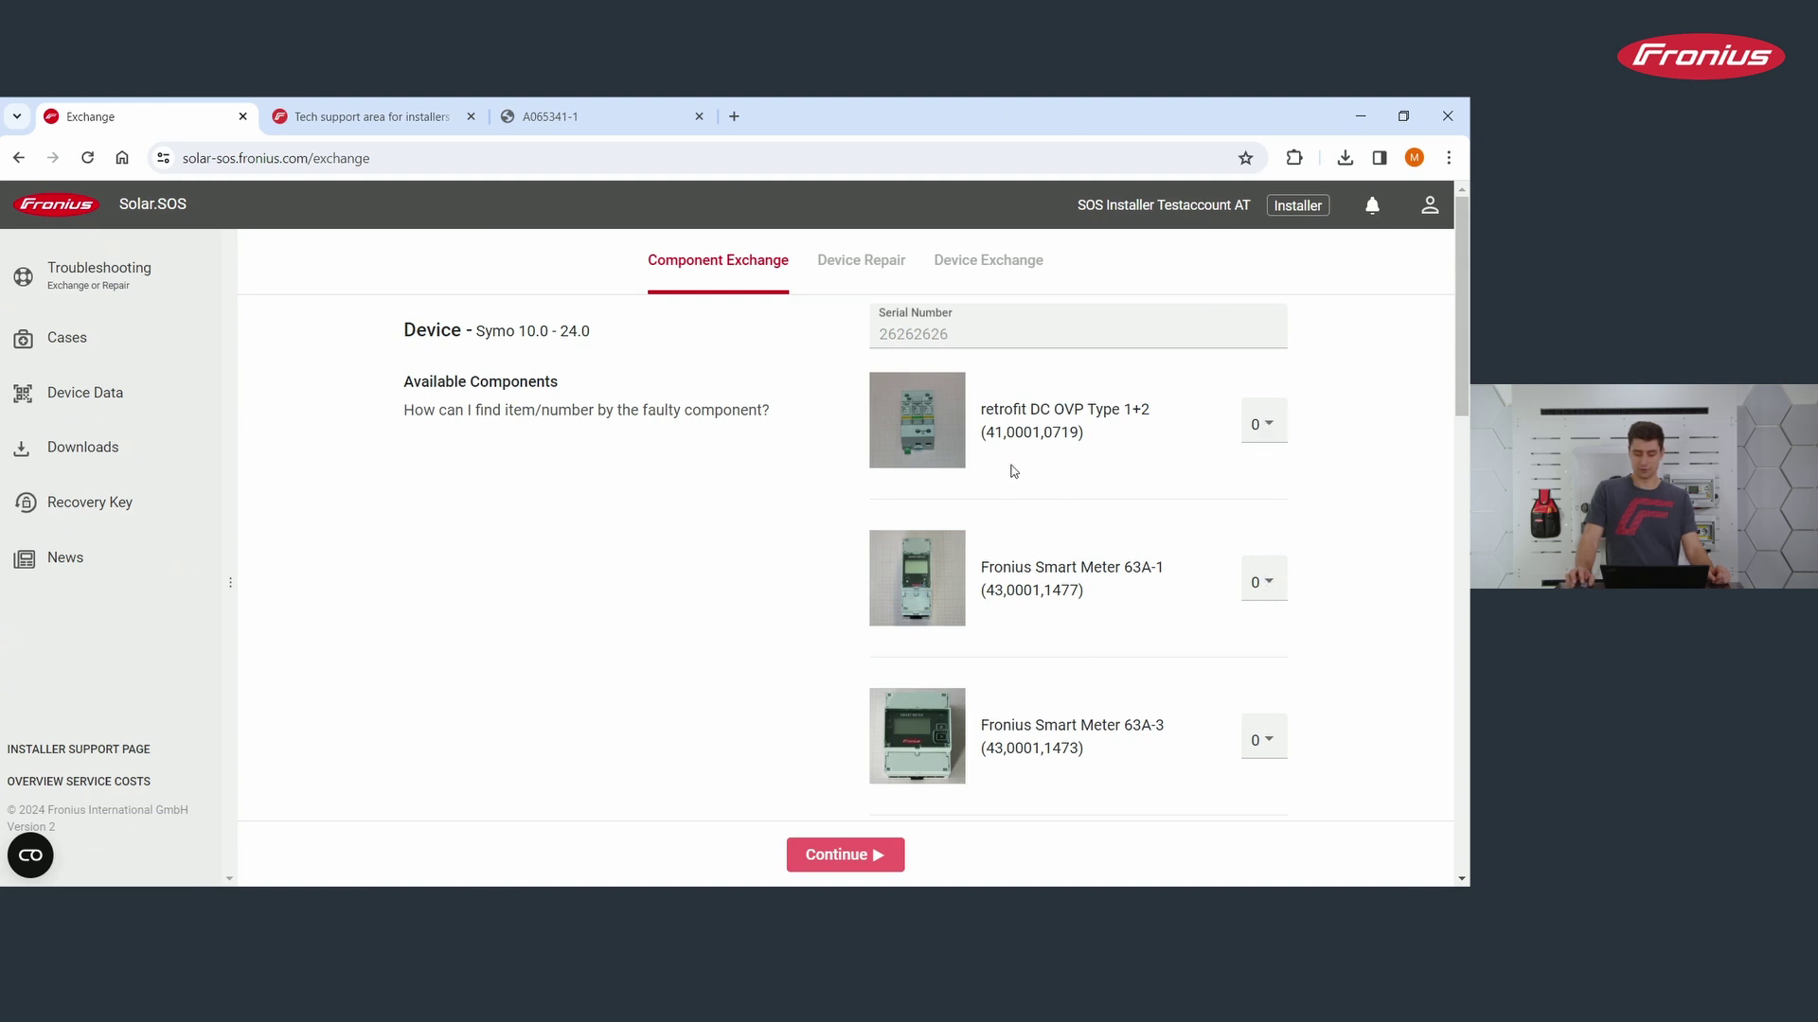
left_click(840, 855)
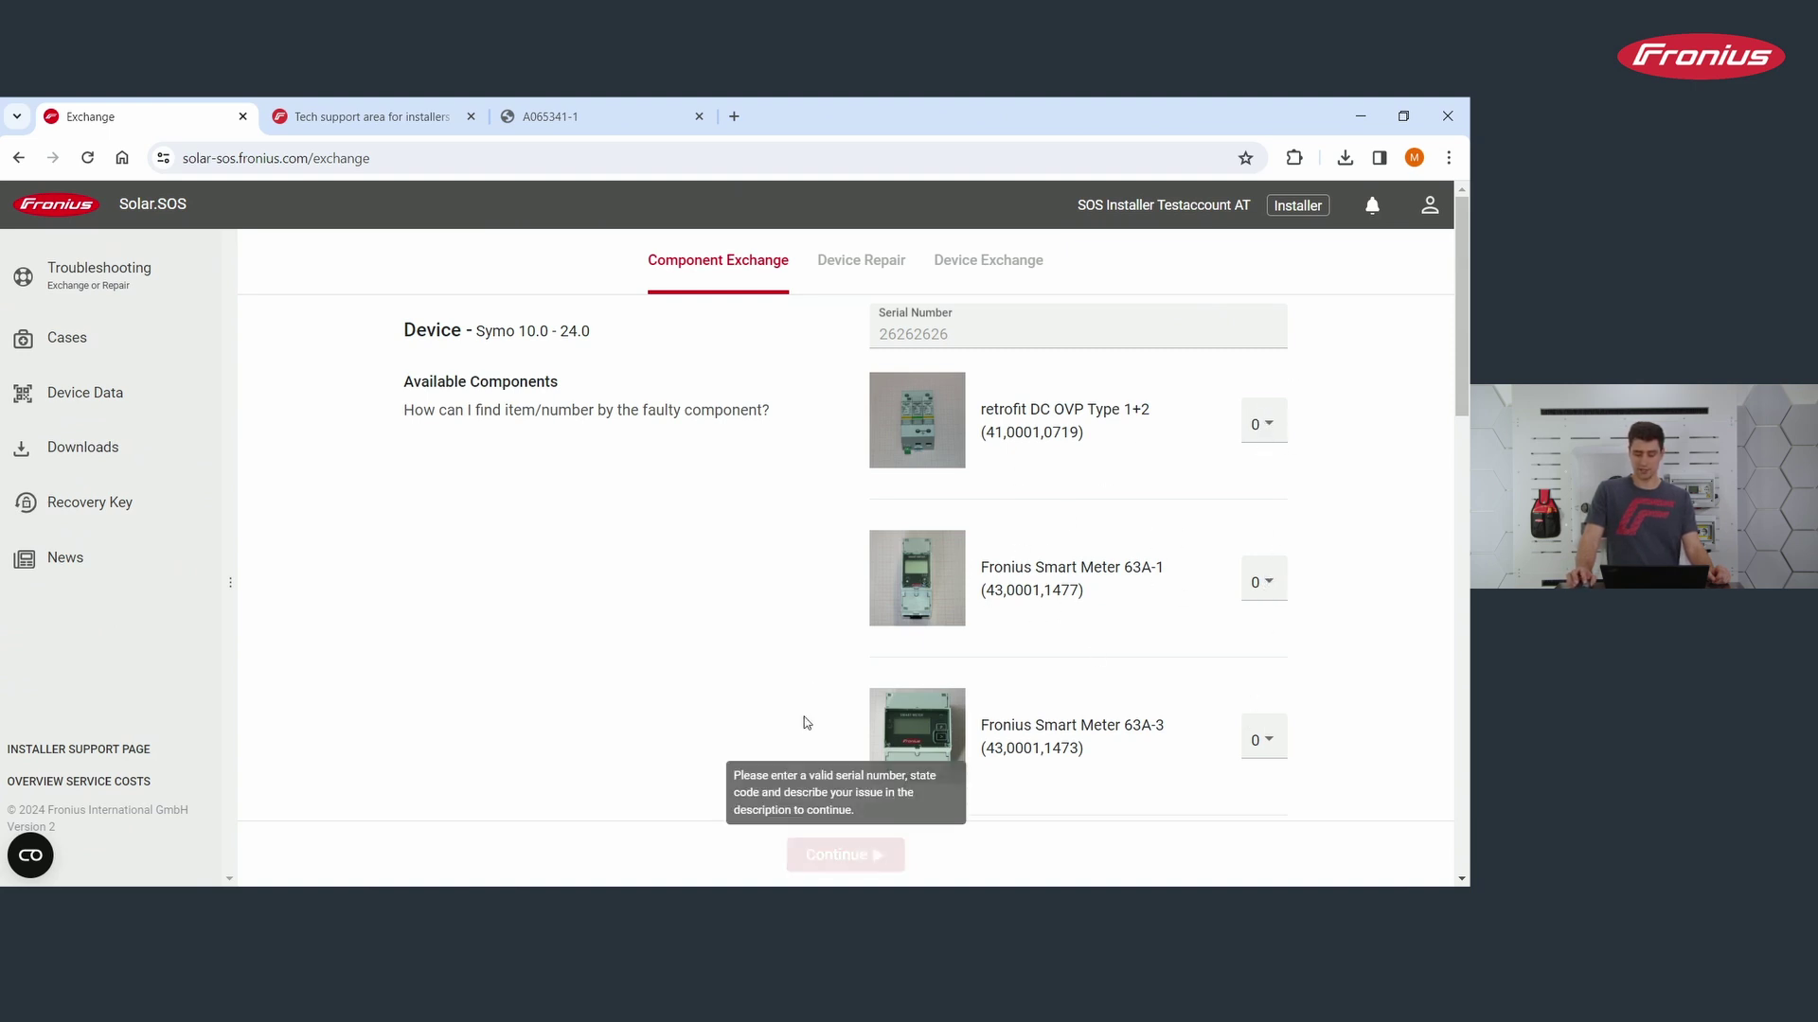
Step: Switch from Device Repair to Device Exchange and review the form with state code 107 prefilled
left_click(858, 267)
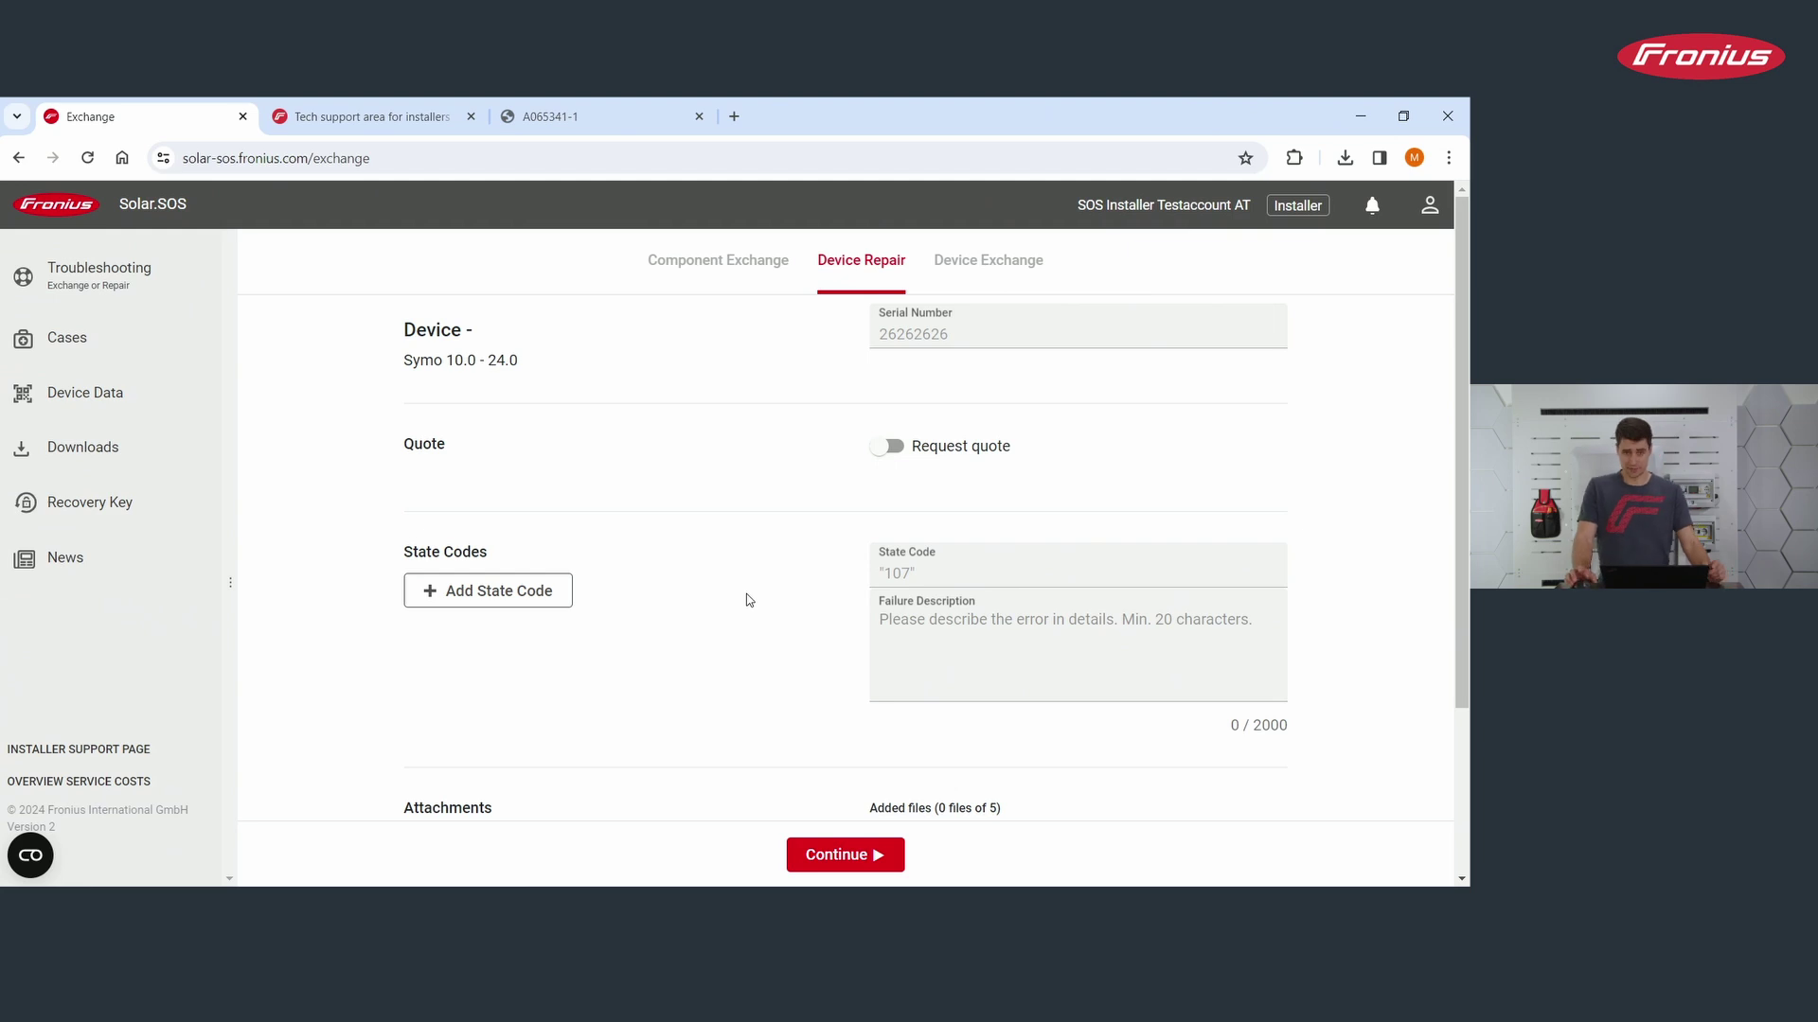
left_click(1033, 270)
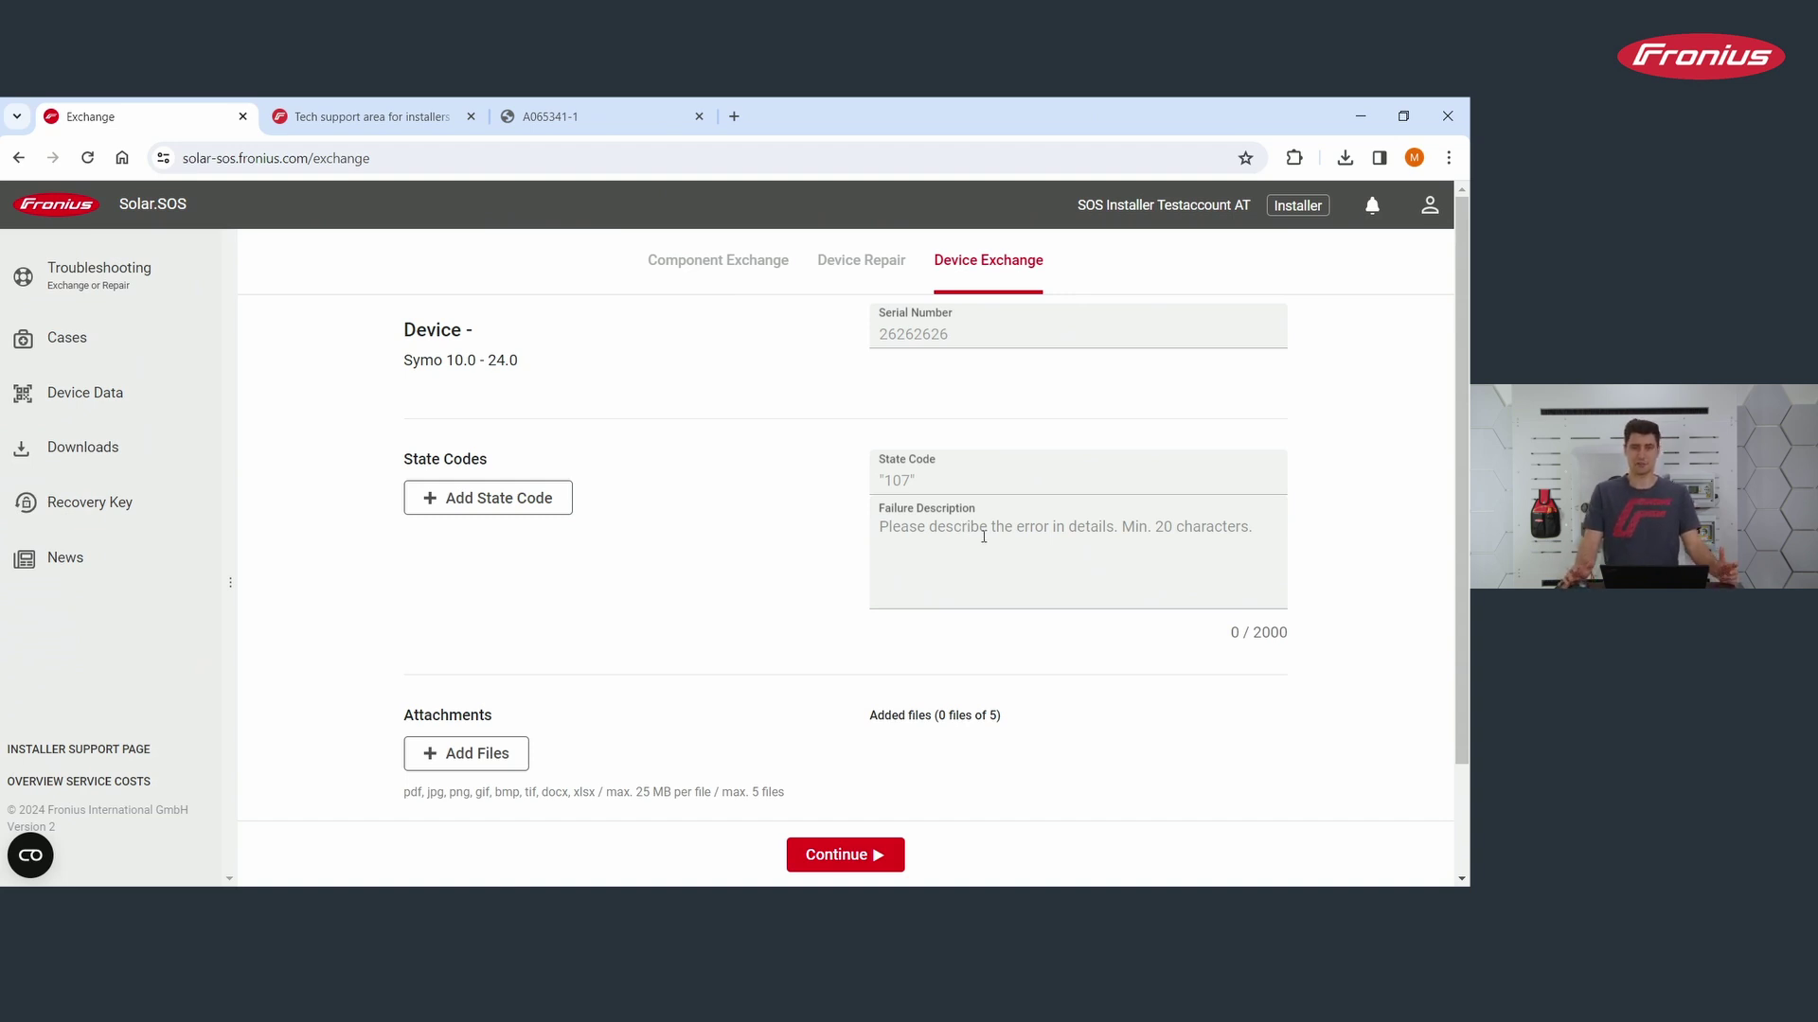
scroll(592, 630, "down", 1)
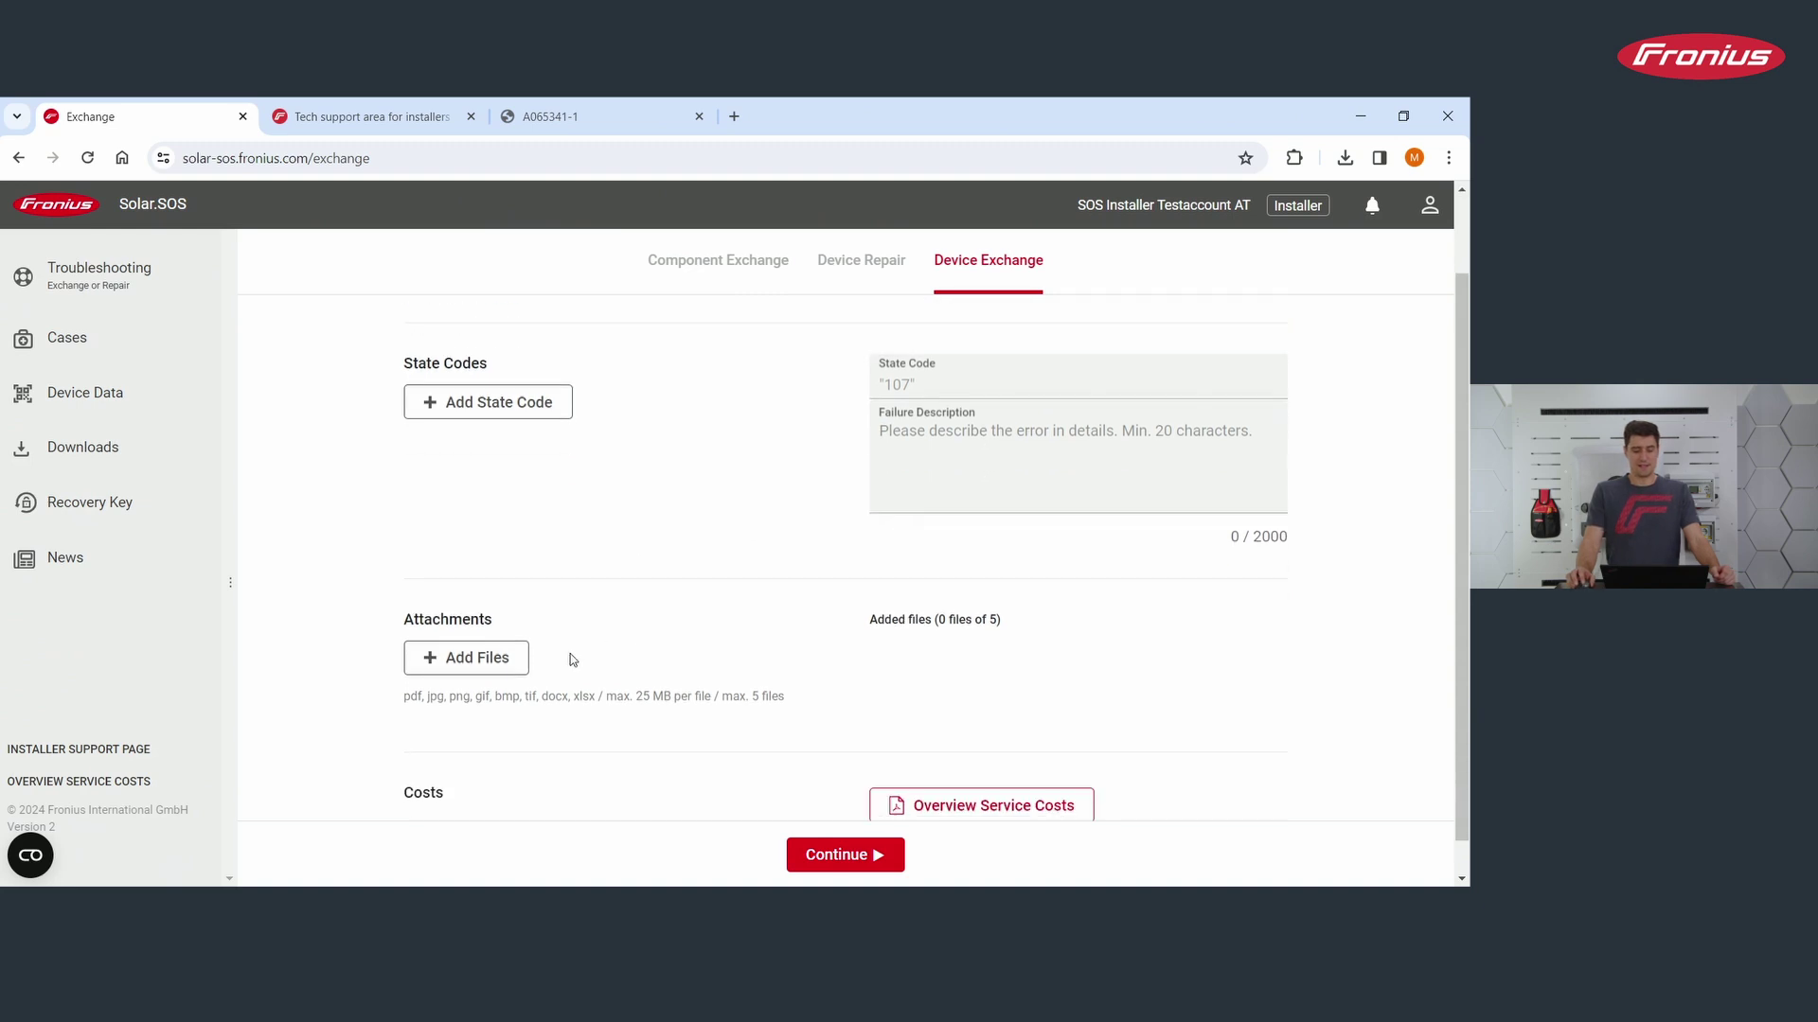
left_click(454, 665)
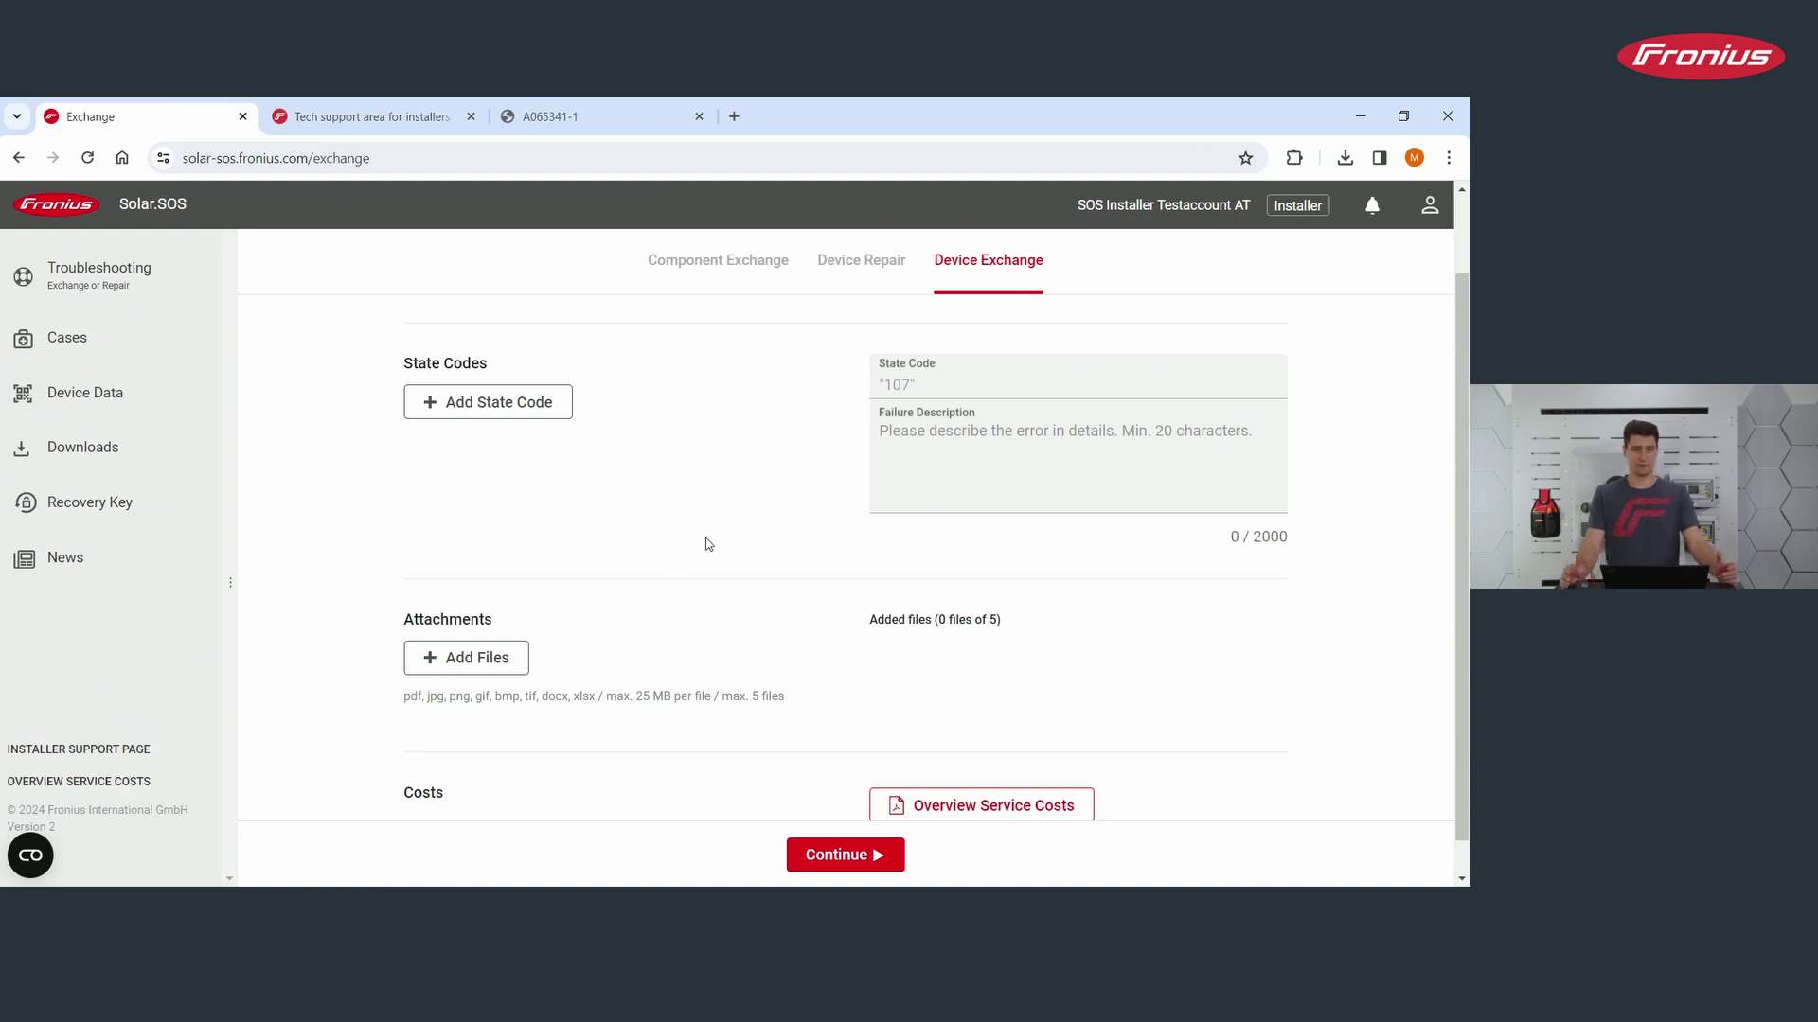
scroll(710, 545, "up", 1)
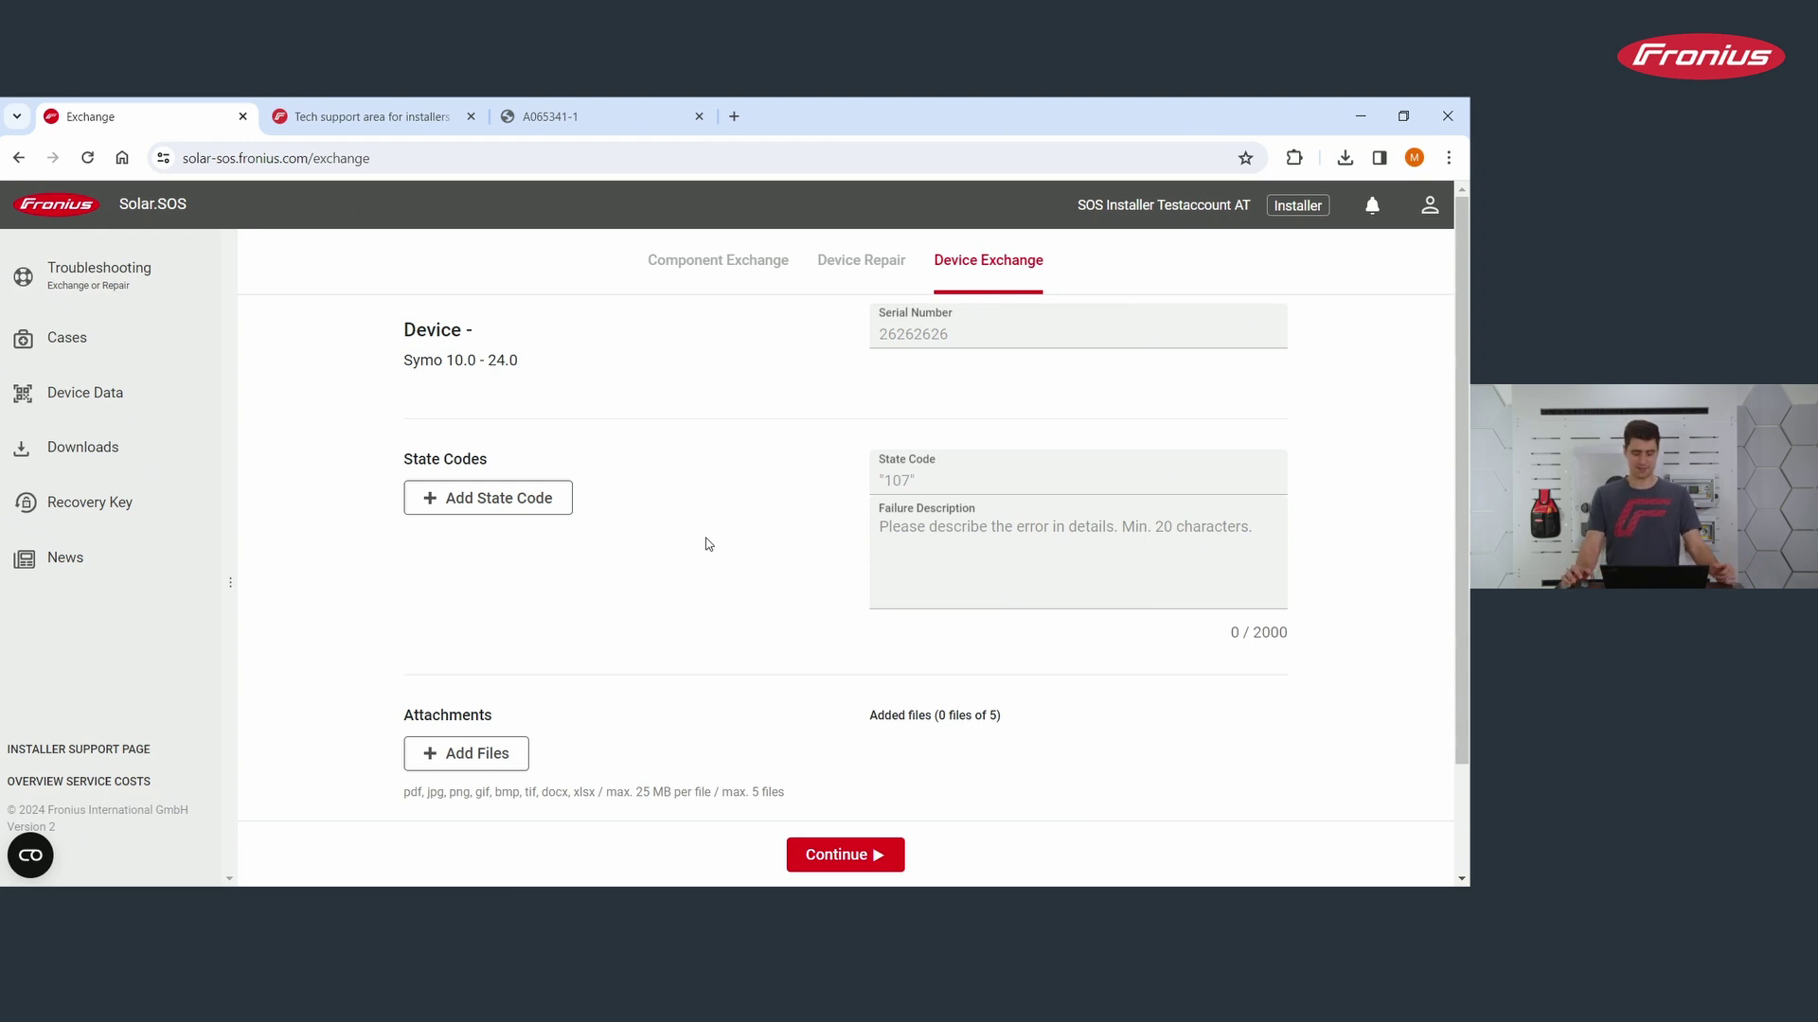
scroll(710, 539, "down", 2)
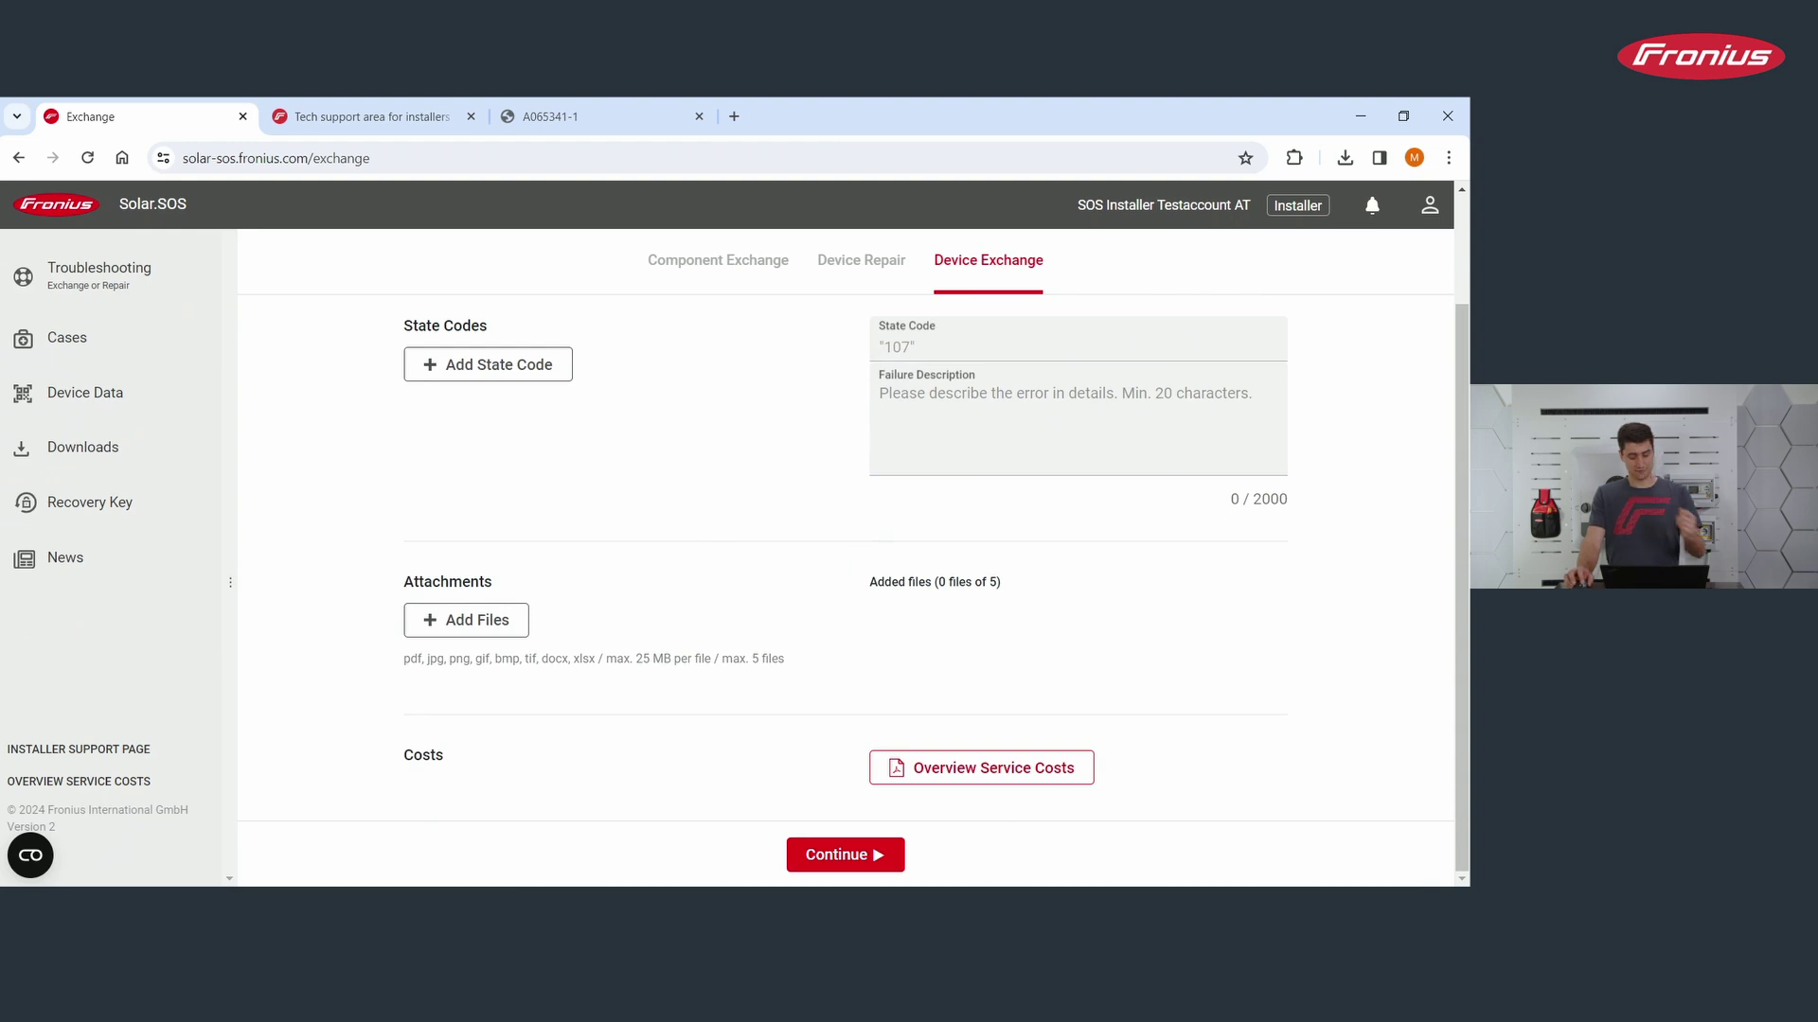
Step: Continue to Order Delivery and confirm the prefilled delivery address
left_click(804, 853)
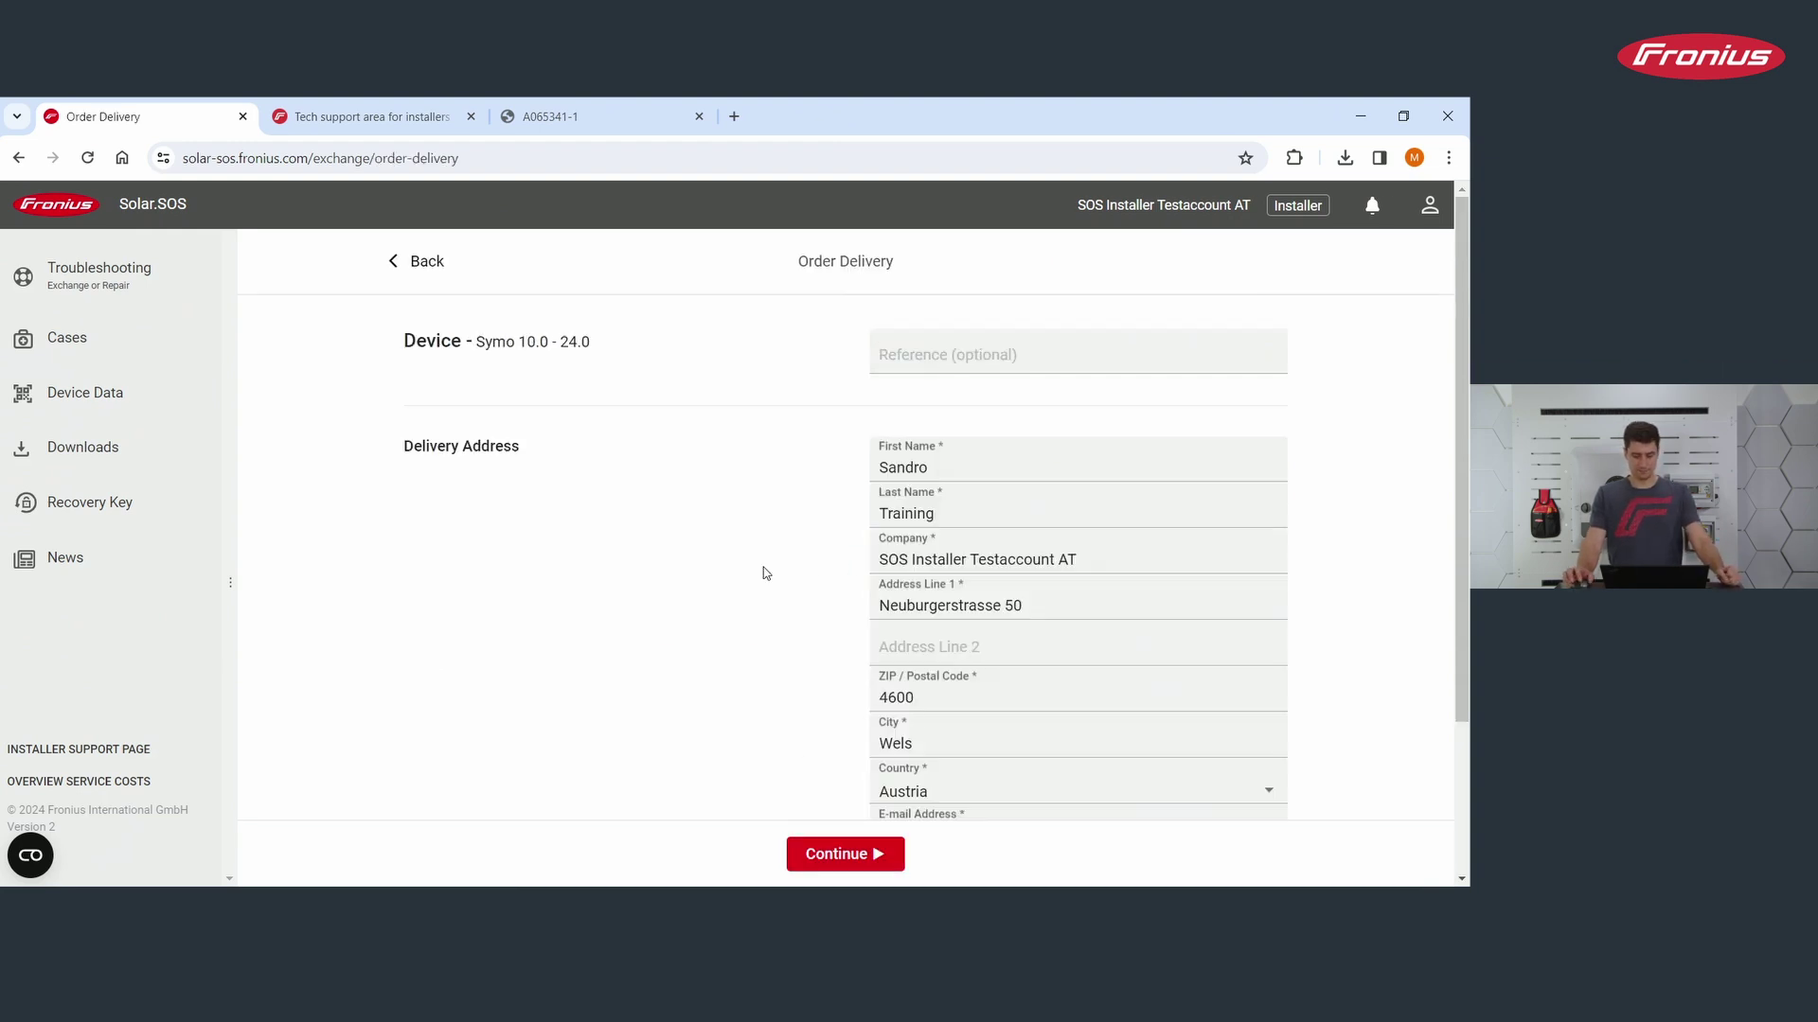
scroll(858, 582, "down", 3)
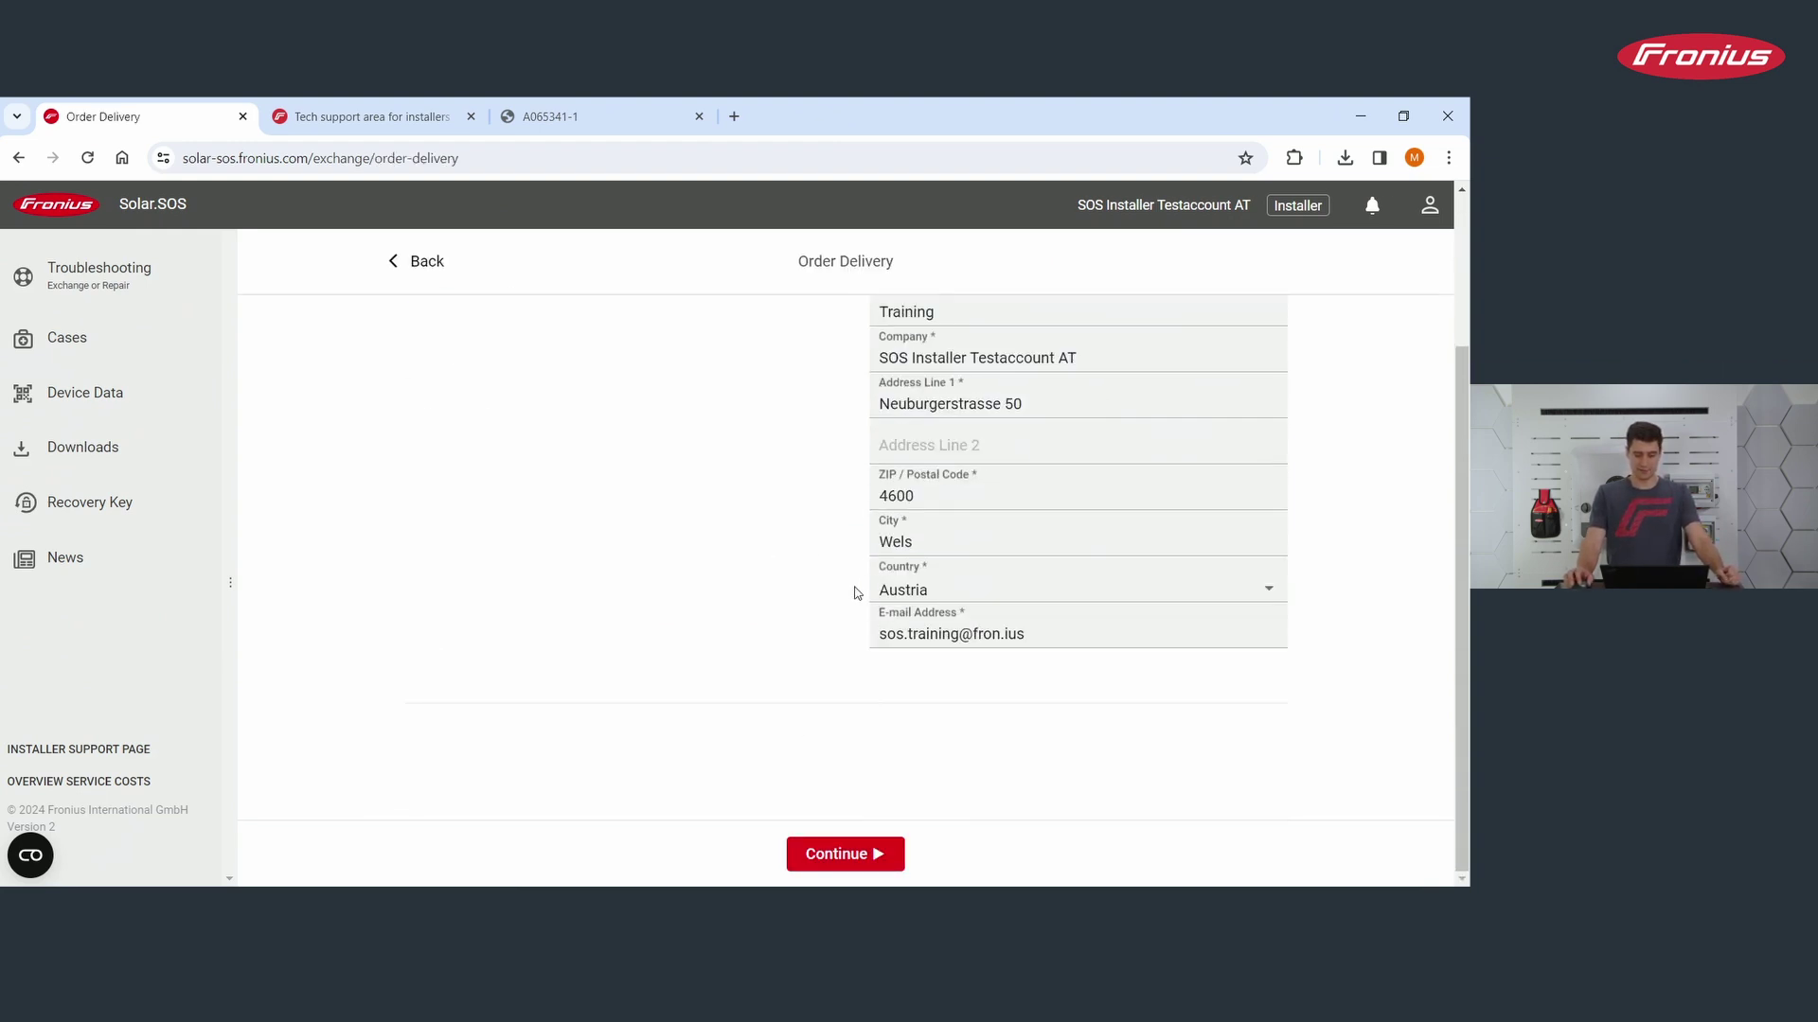
scroll(858, 593, "up", 3)
left_click(820, 855)
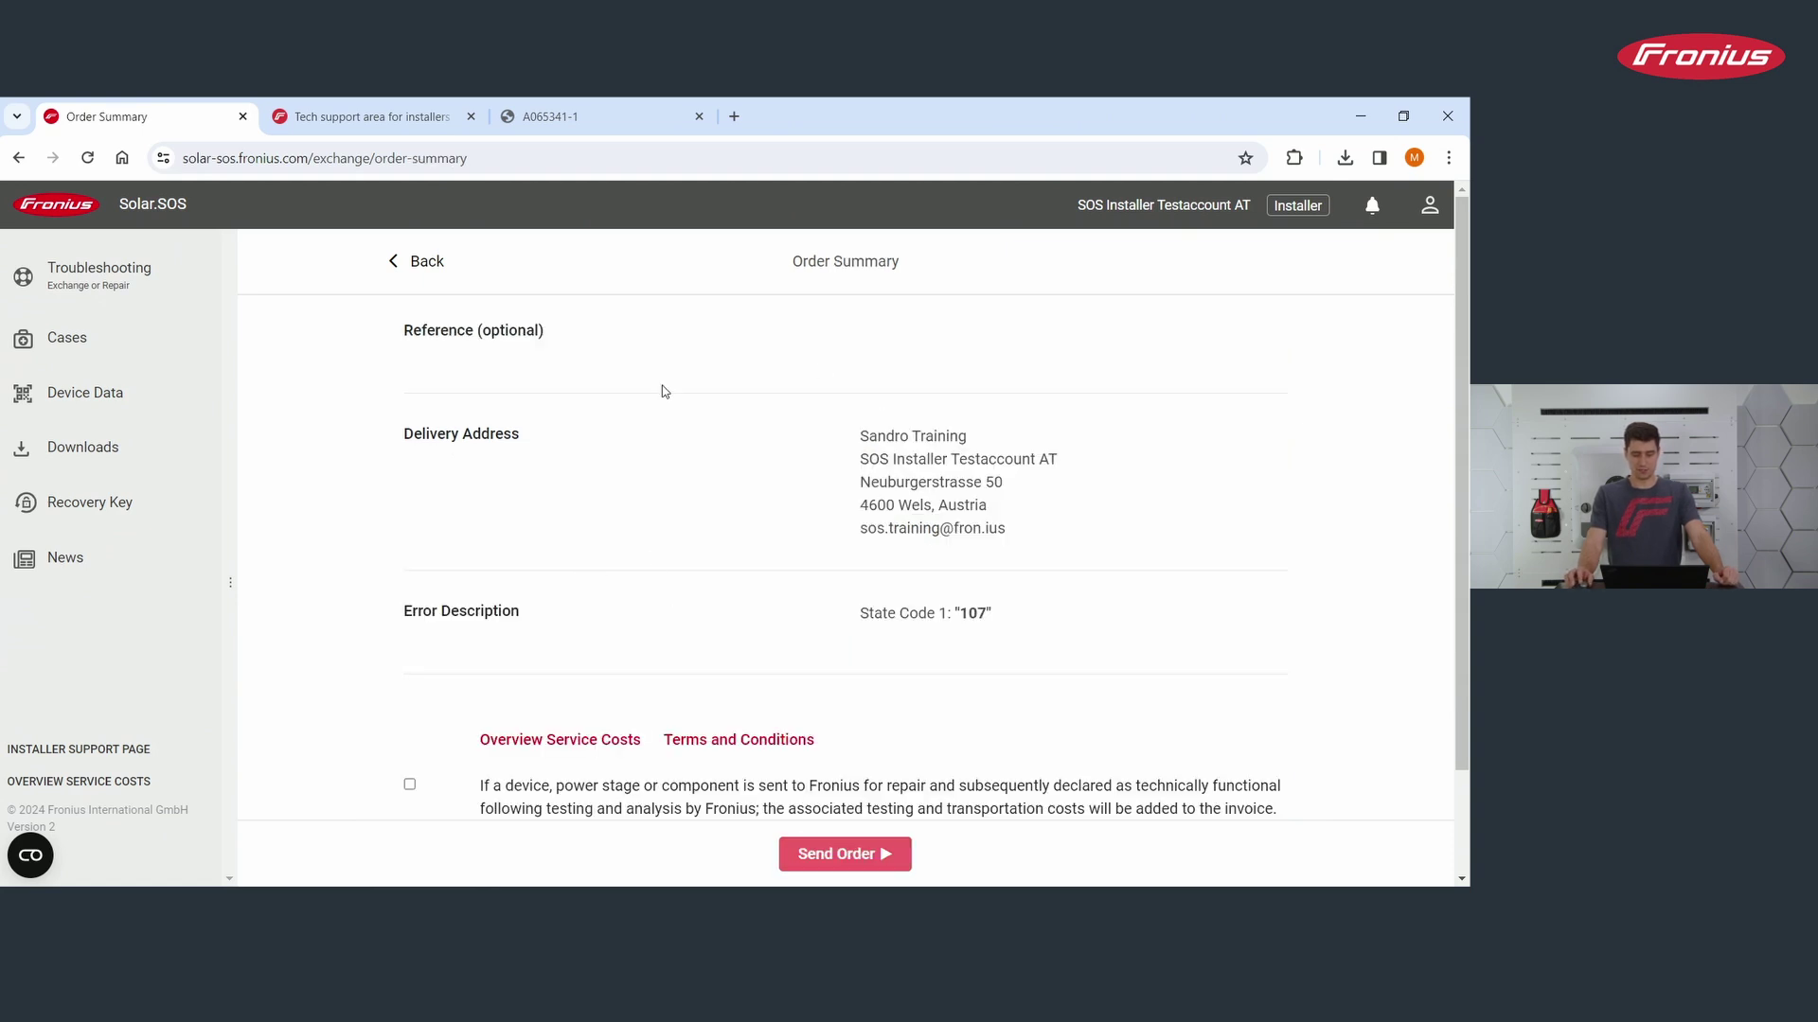
Step: Accept the testing/transport costs and service guidelines terms, then send the exchange order
scroll(650, 564, "down", 2)
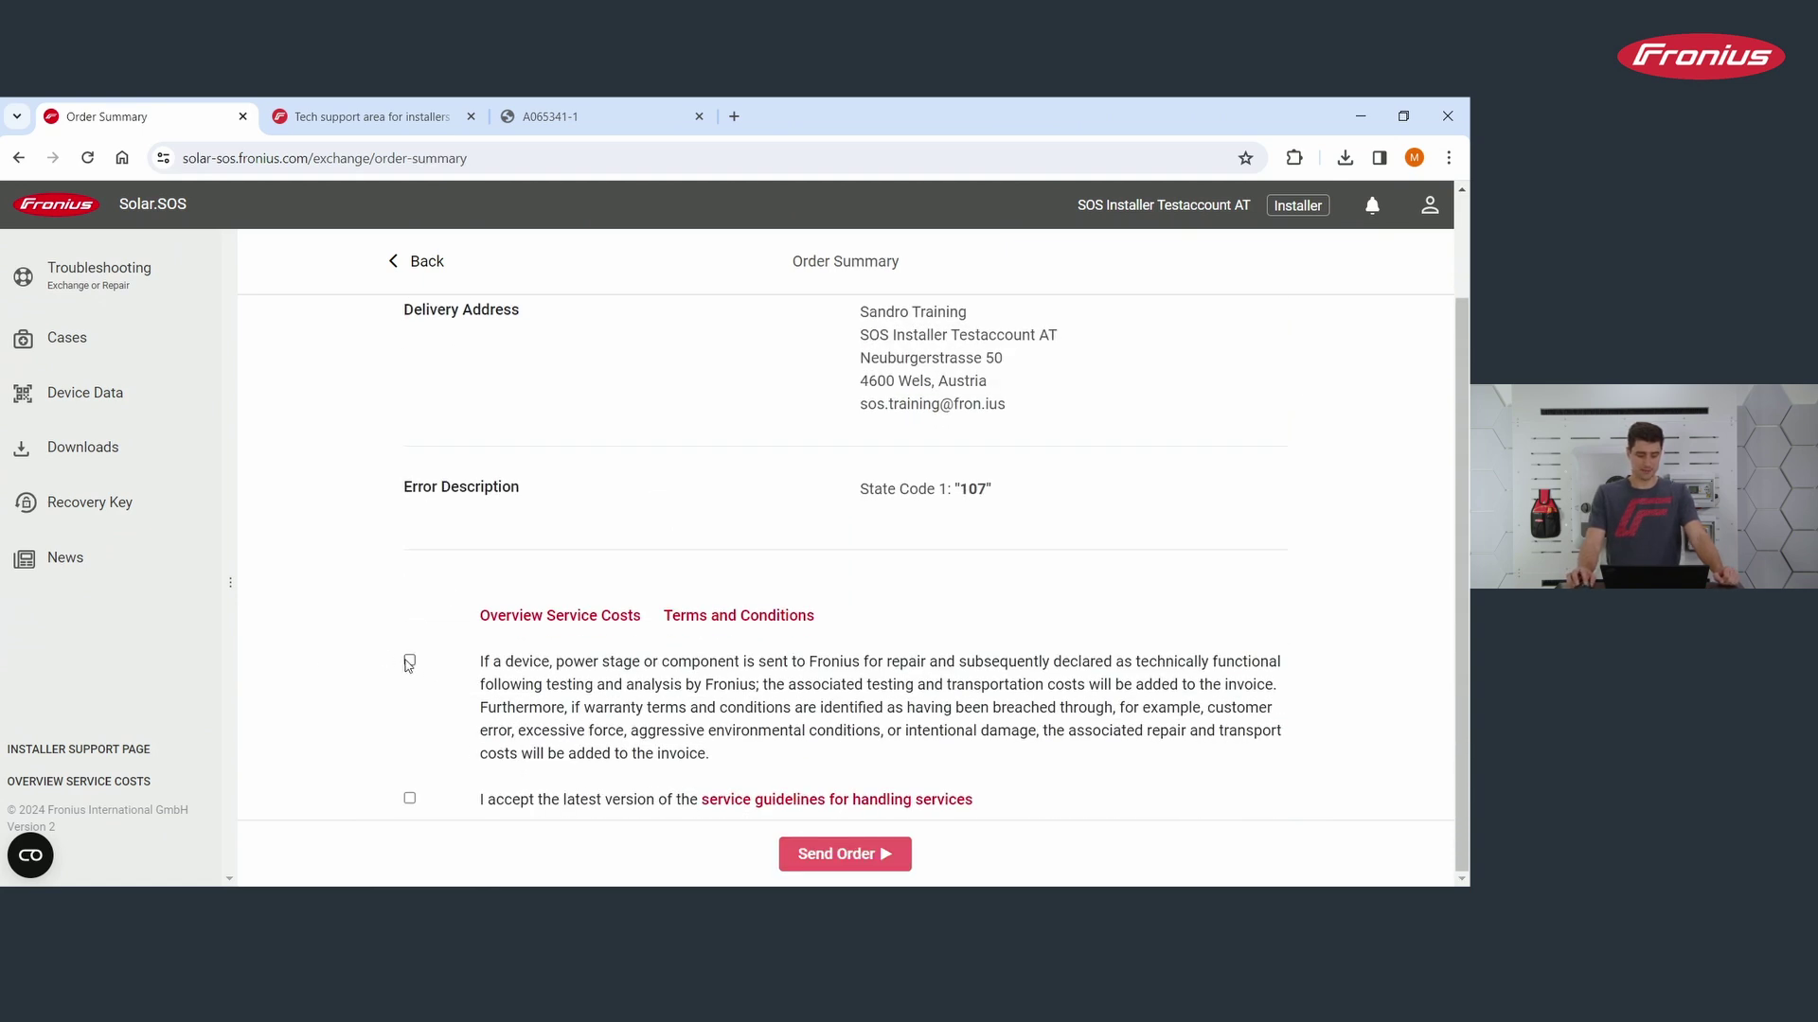
left_click(409, 662)
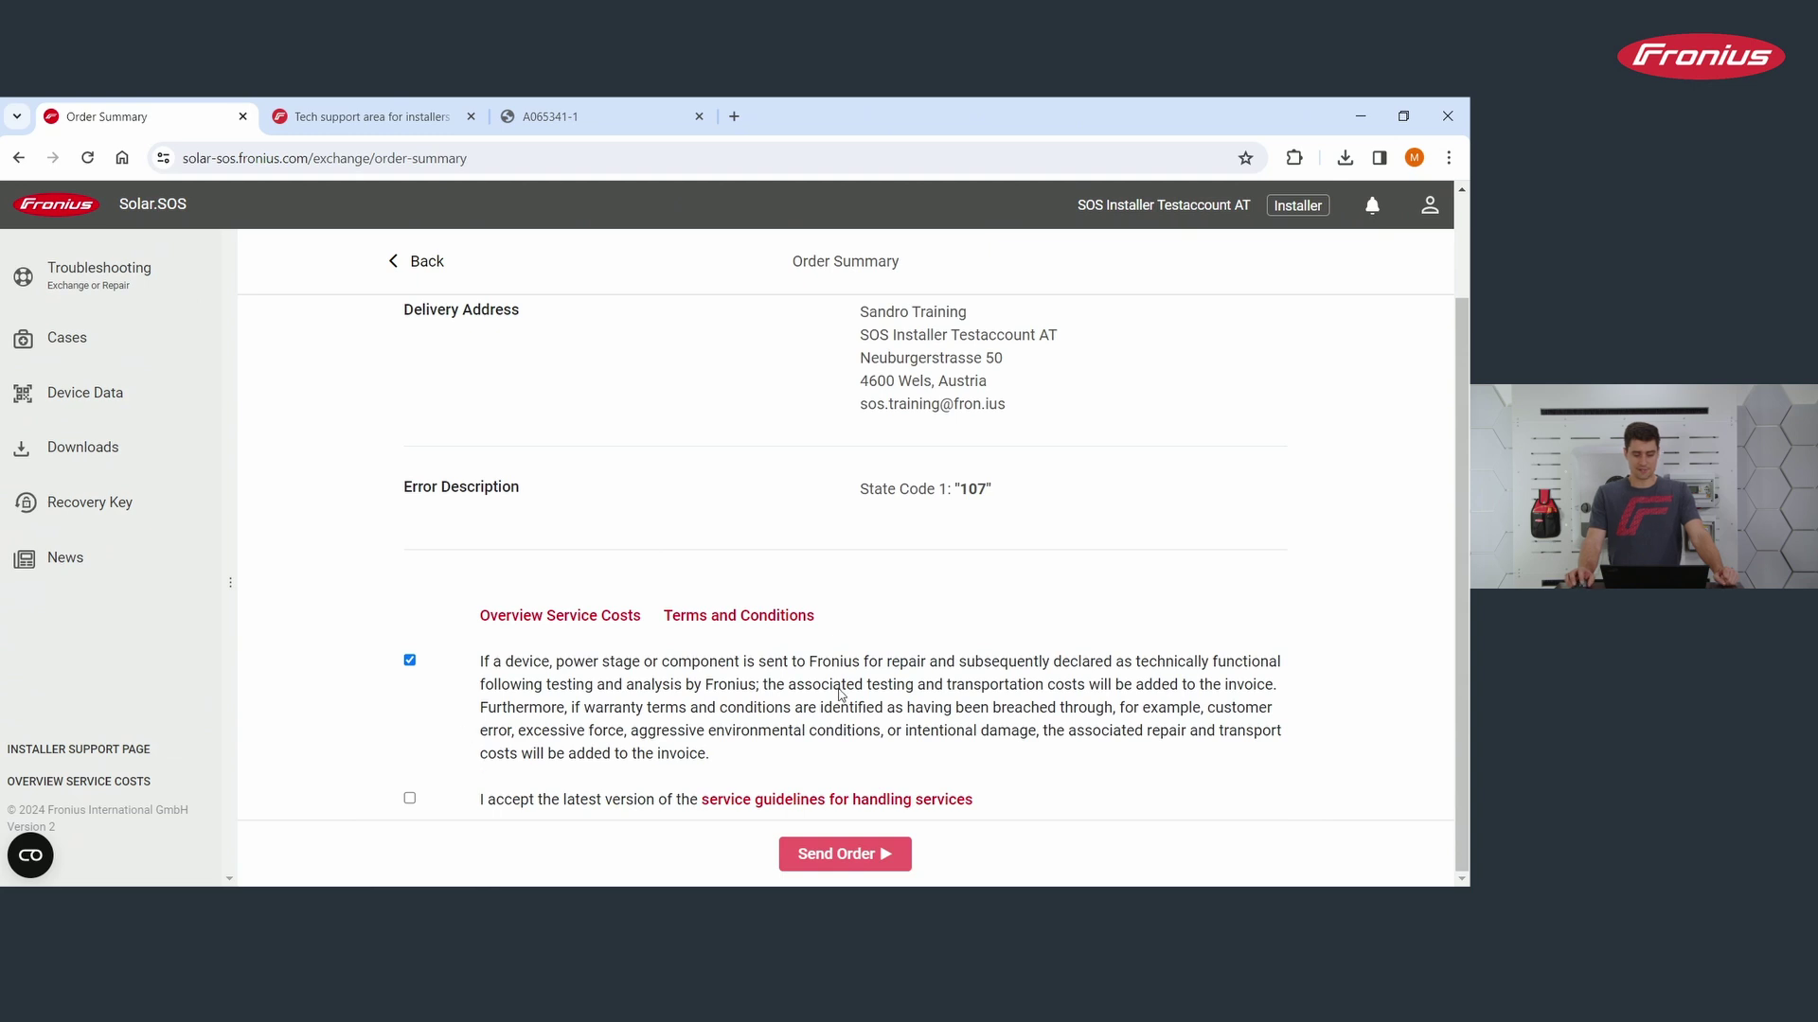
left_click(409, 799)
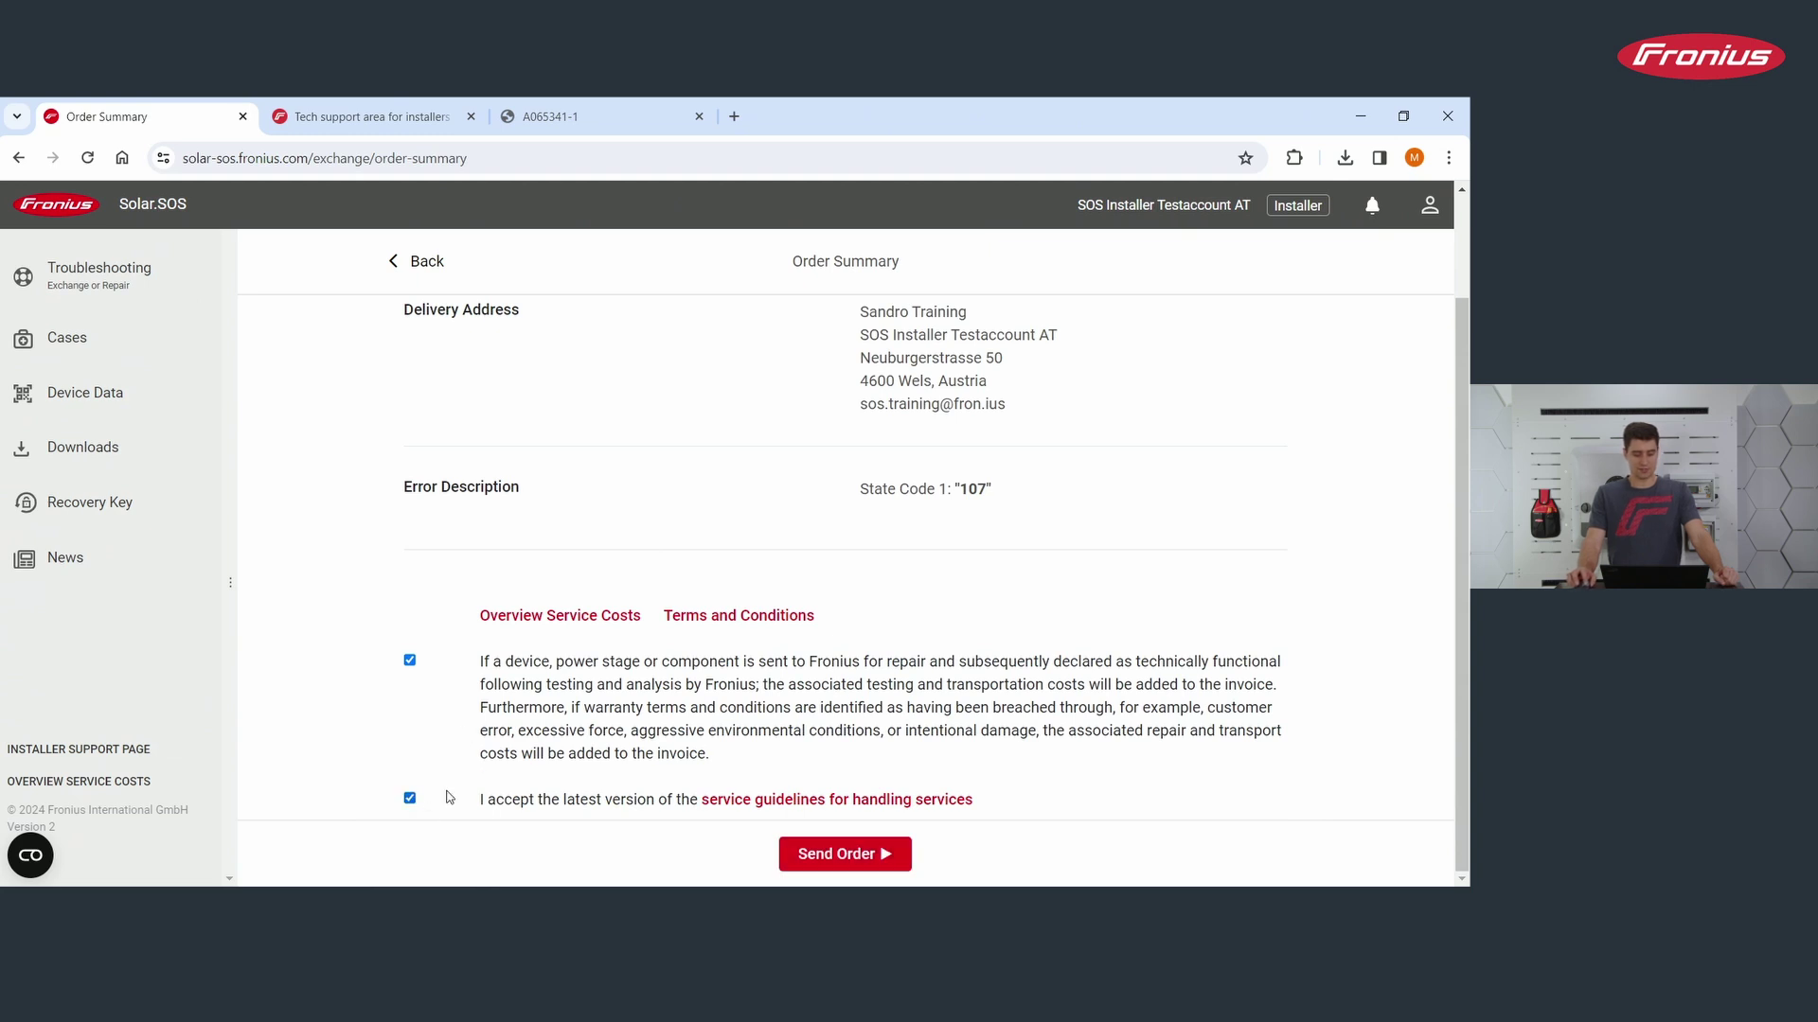
left_click(845, 855)
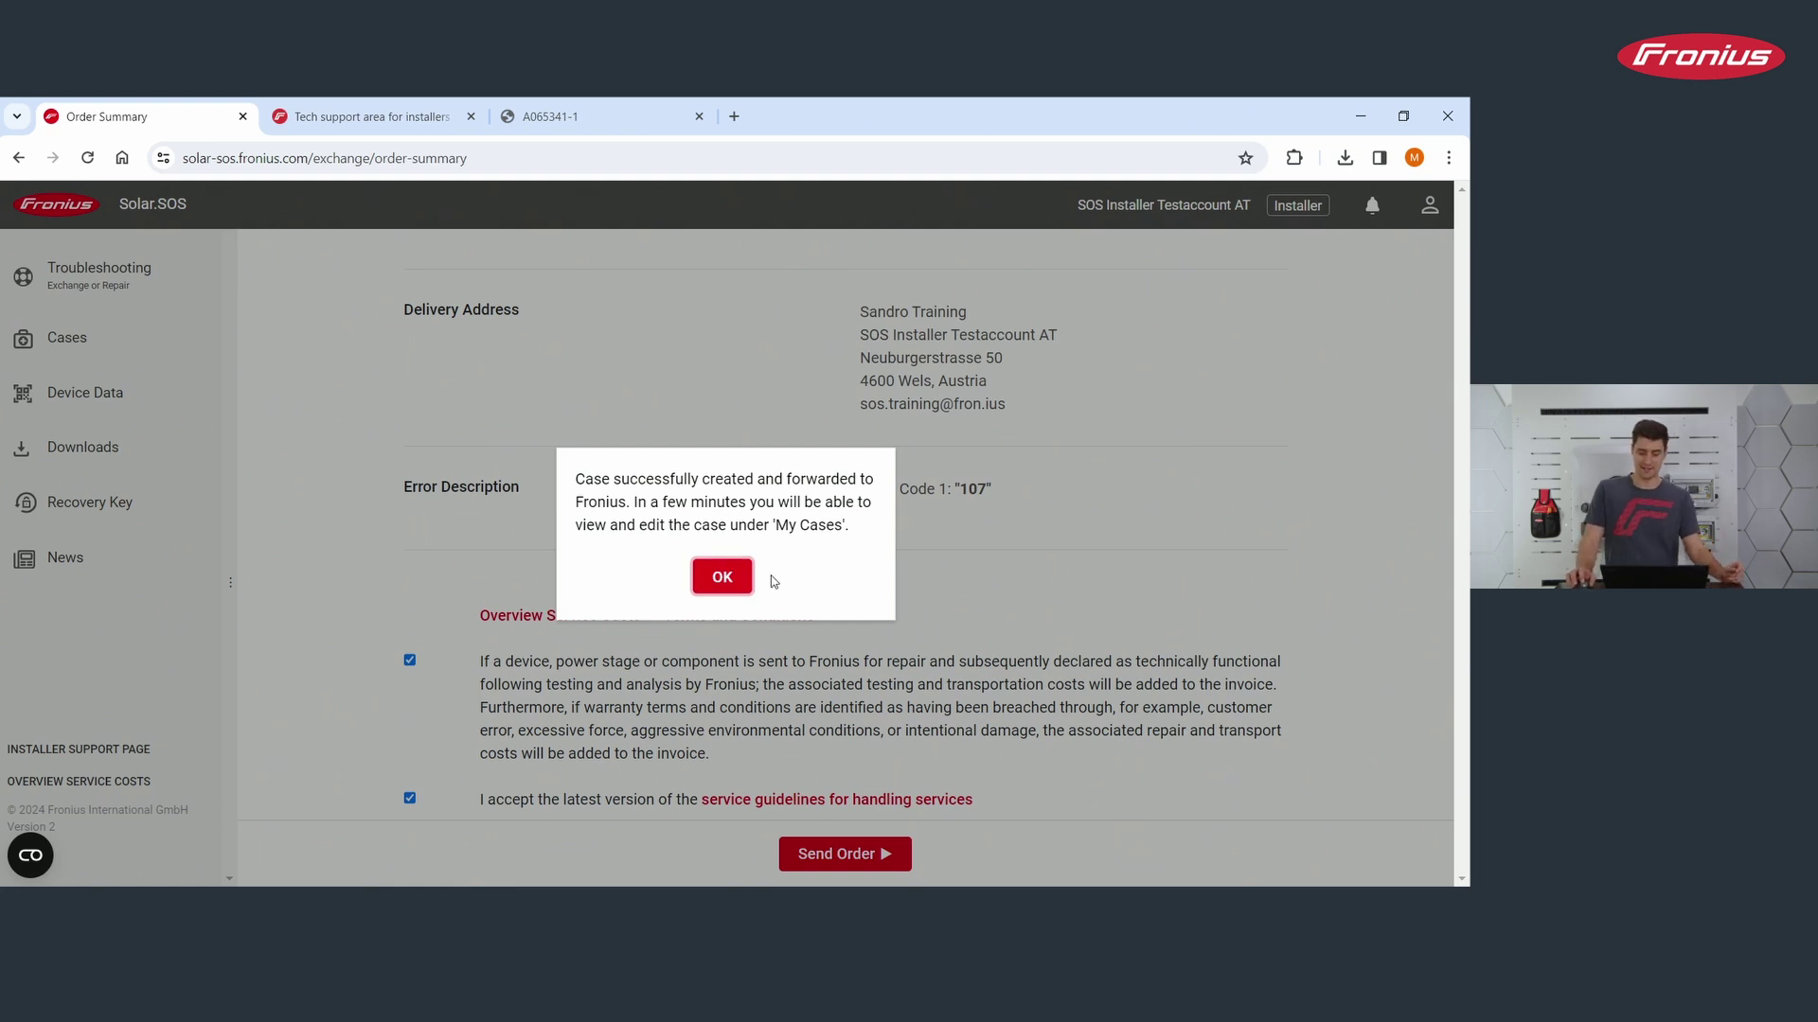
Step: Dismiss the confirmation, open the new Symo 12.5-3-M Light case from My Cases and view its Messages
left_click(722, 577)
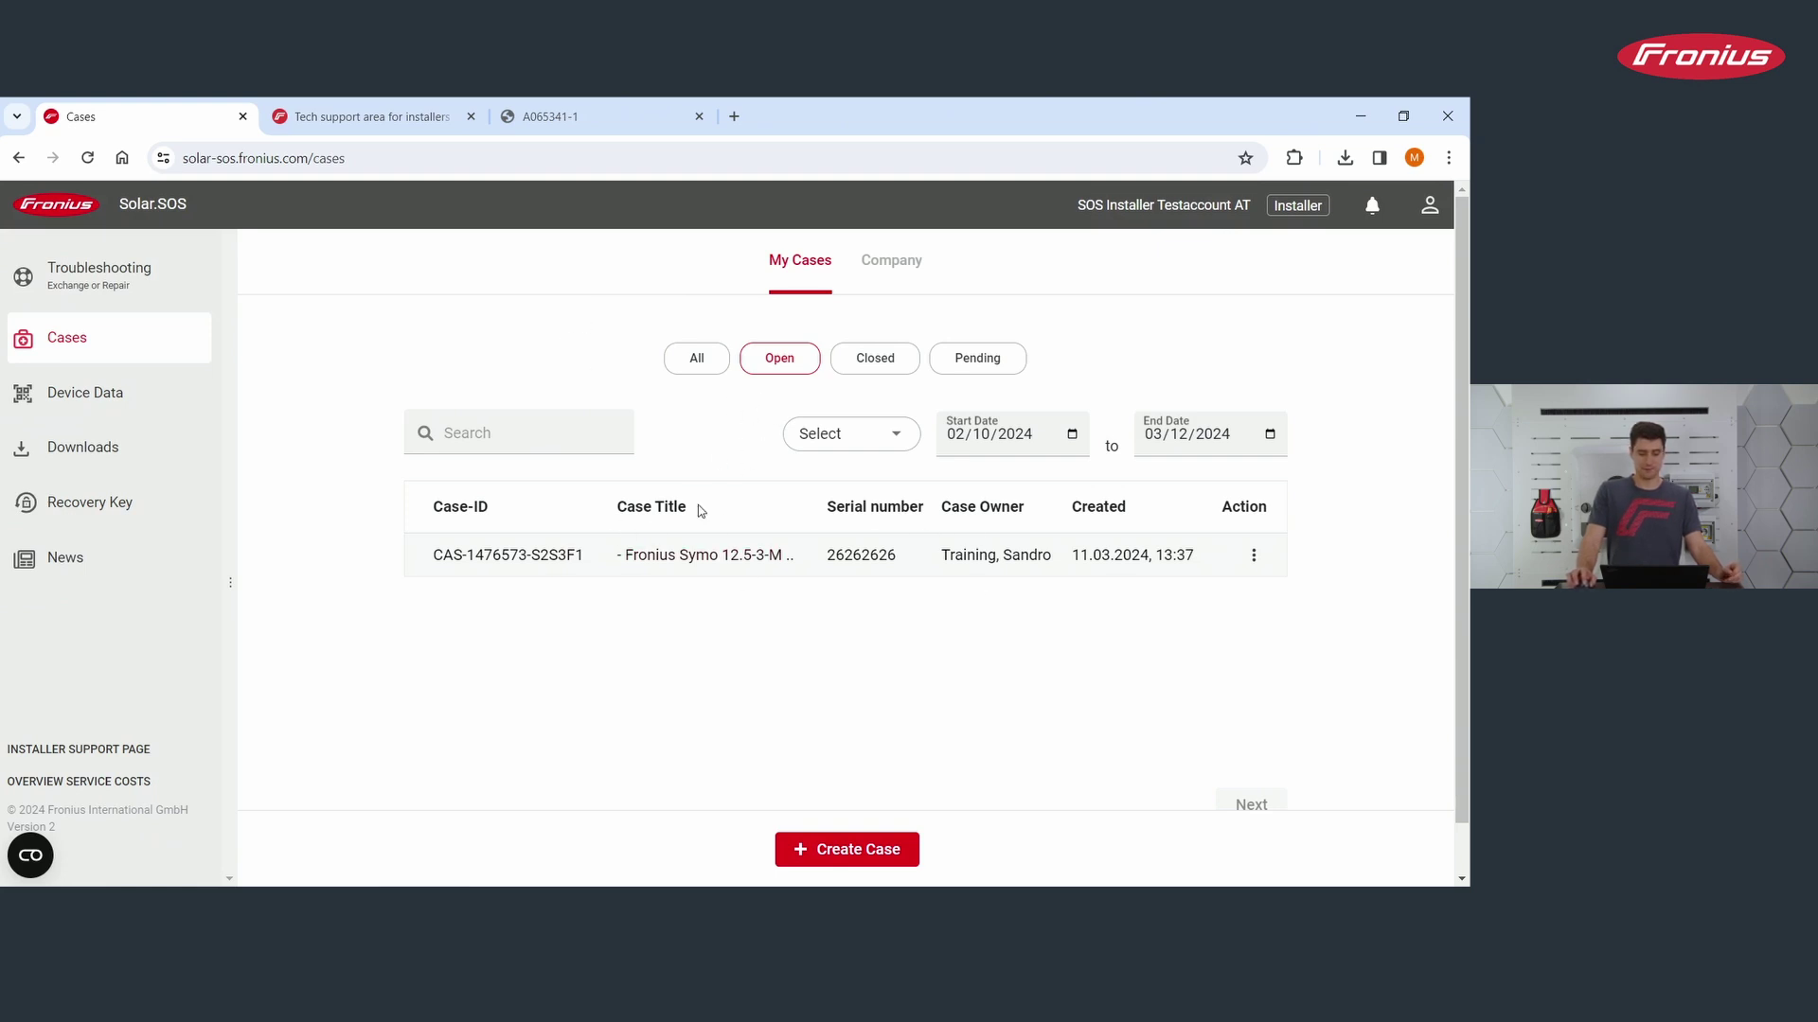
left_click(487, 556)
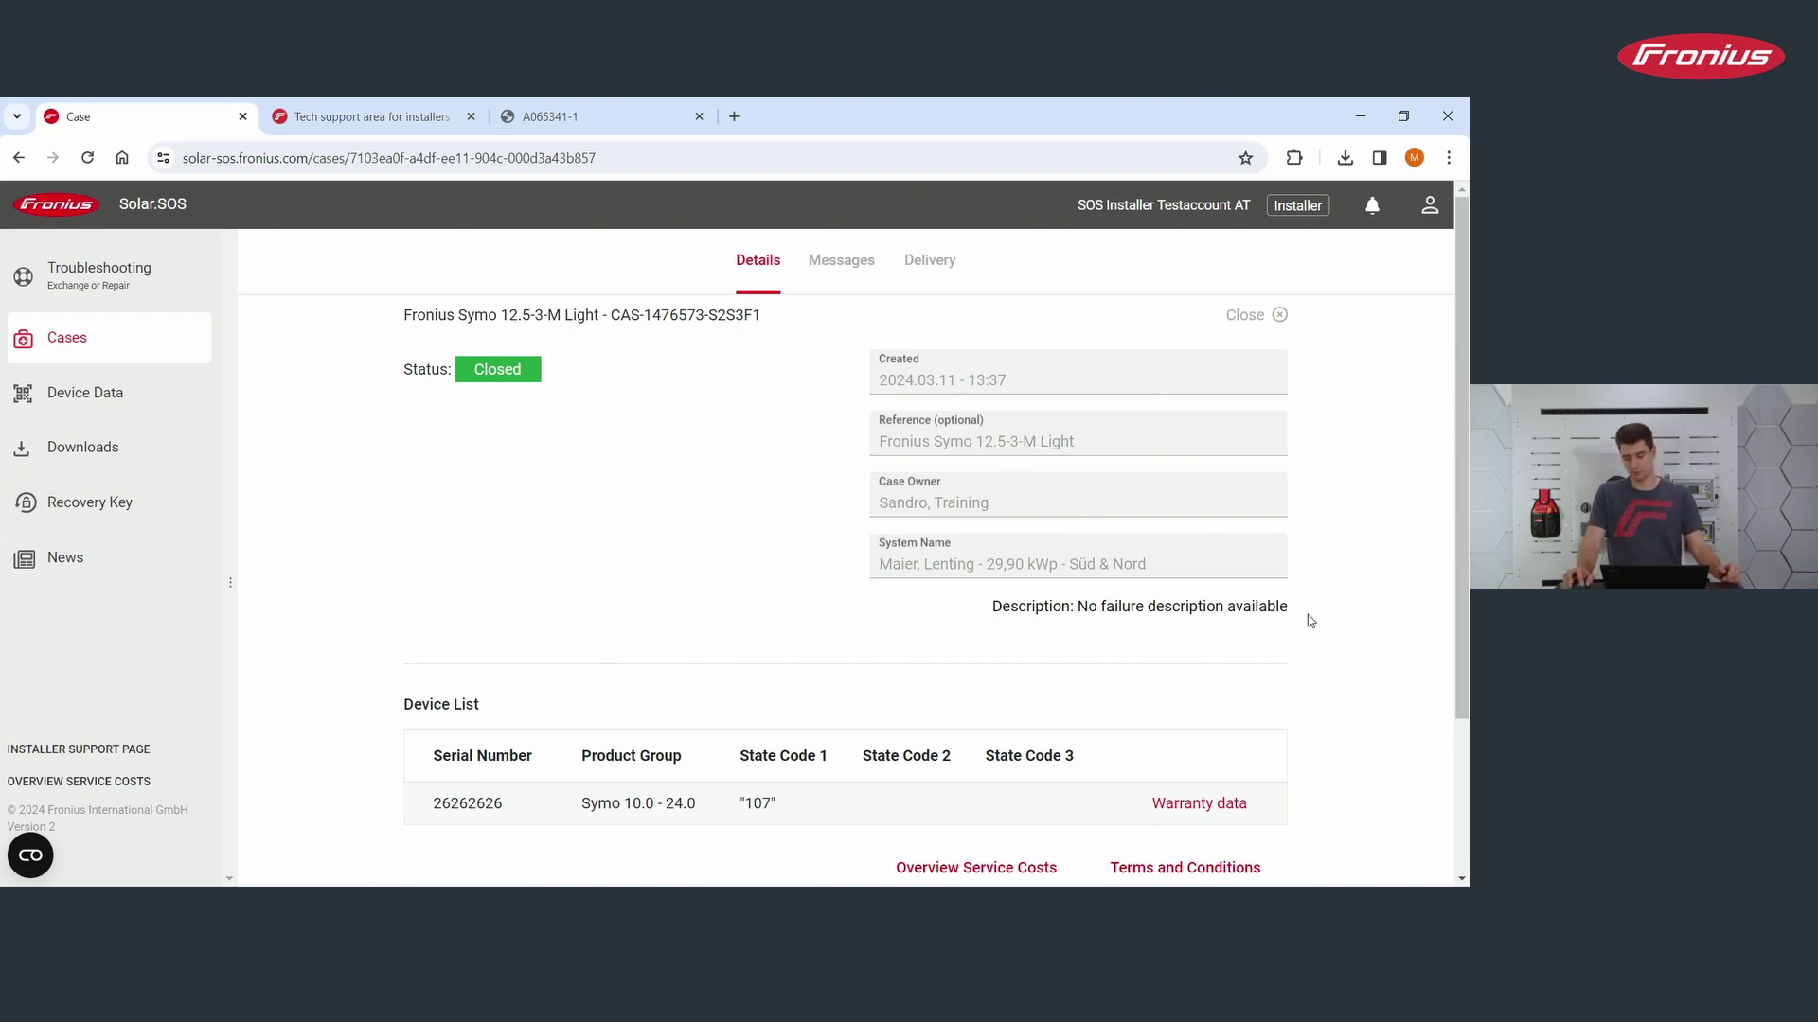
scroll(743, 527, "down", 2)
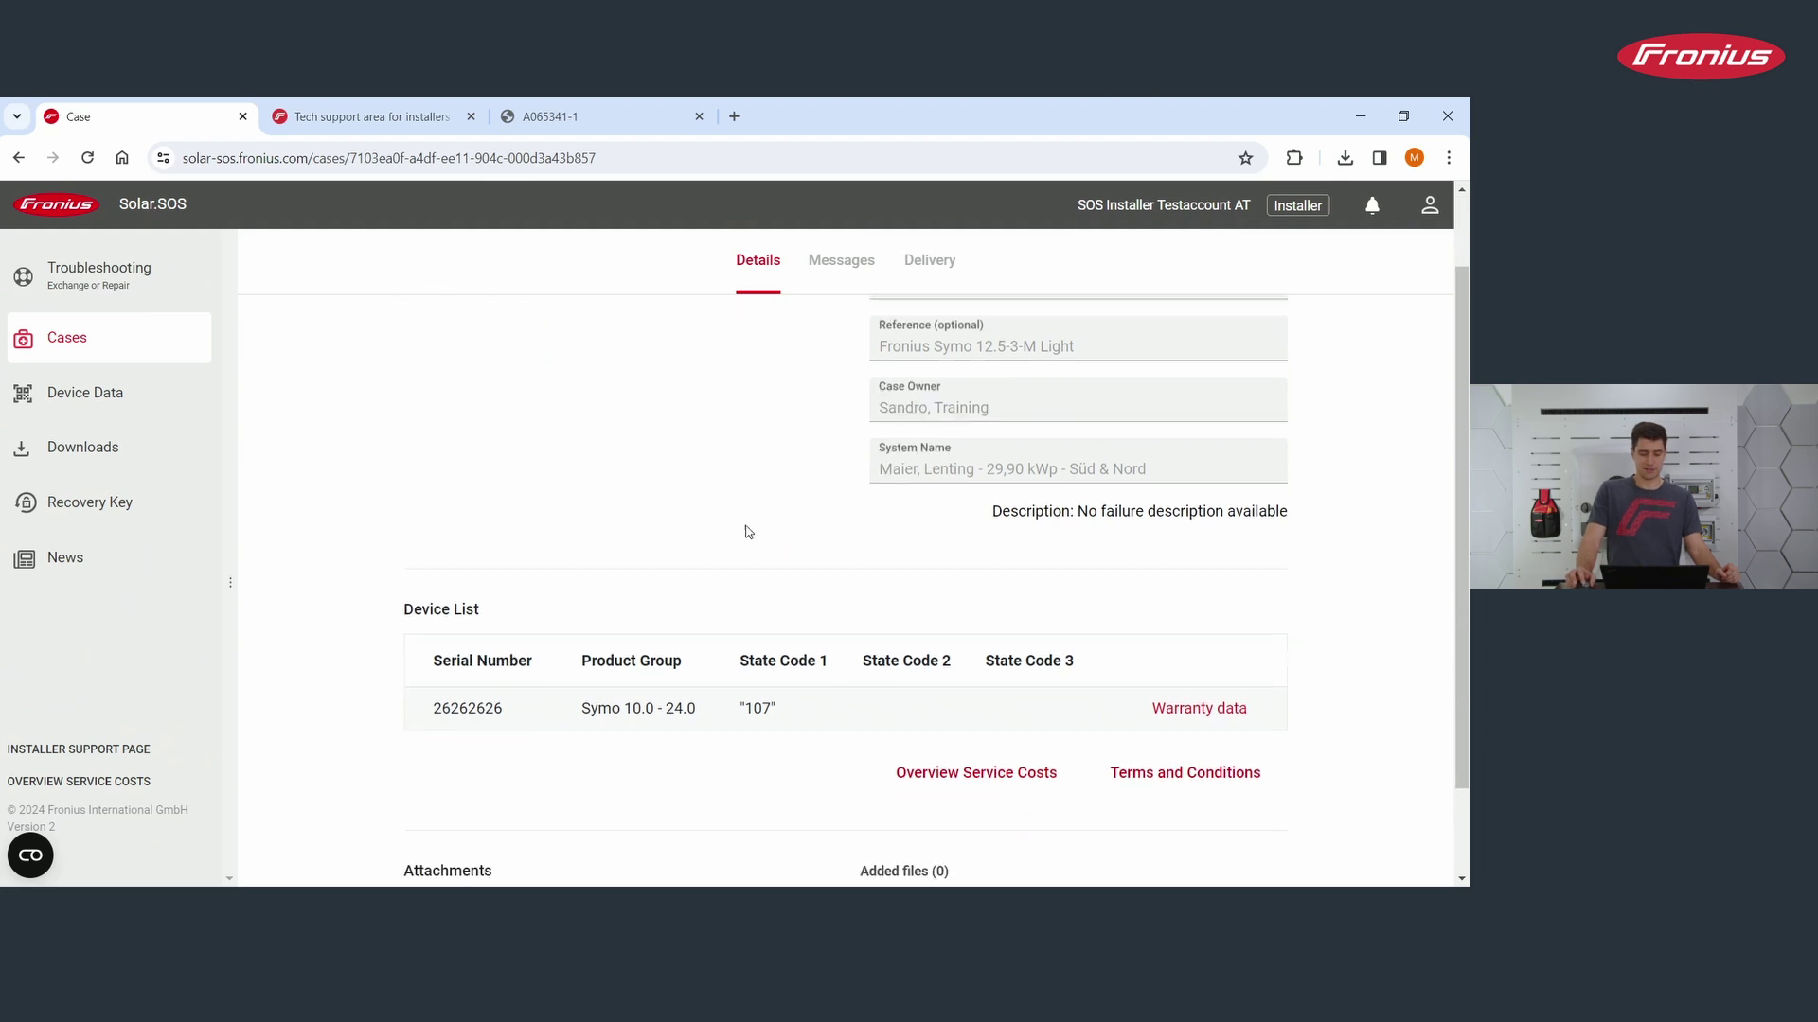
scroll(1041, 473, "up", 2)
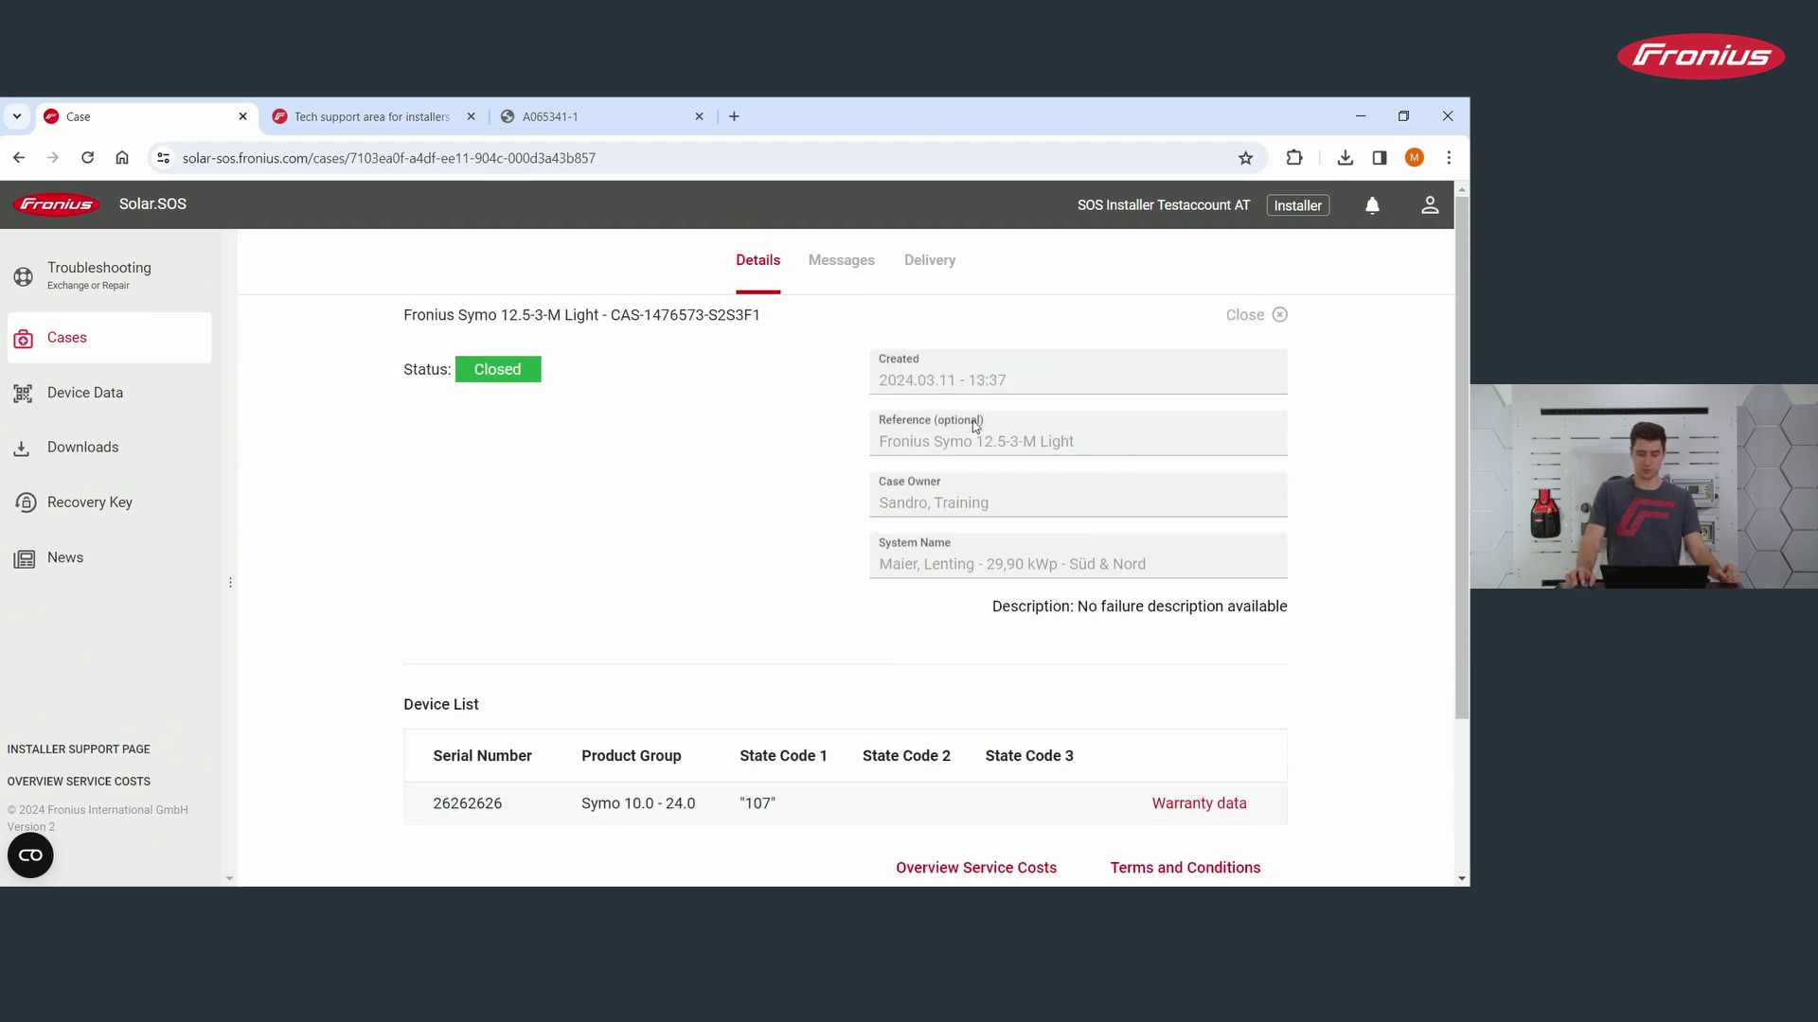
left_click(837, 261)
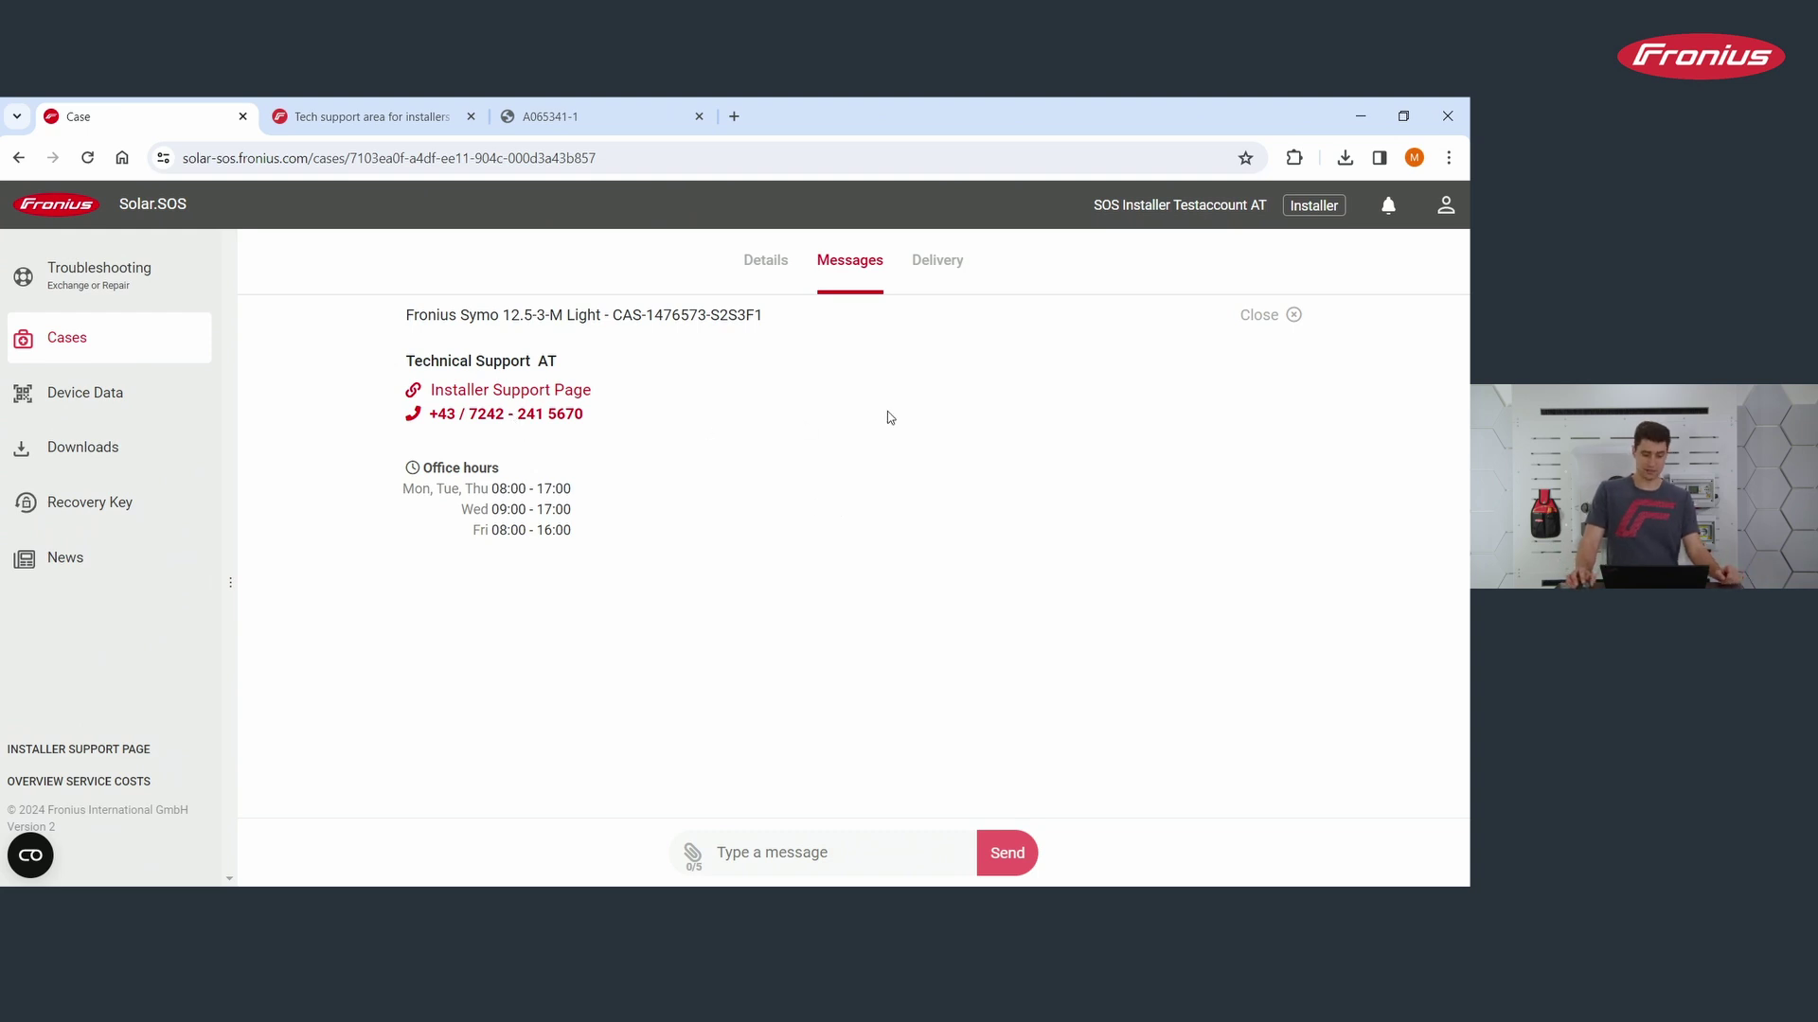
Step: Open Order 1 on the Delivery tab, an Exchange dated 11.03.2024 with status Unknown
left_click(936, 262)
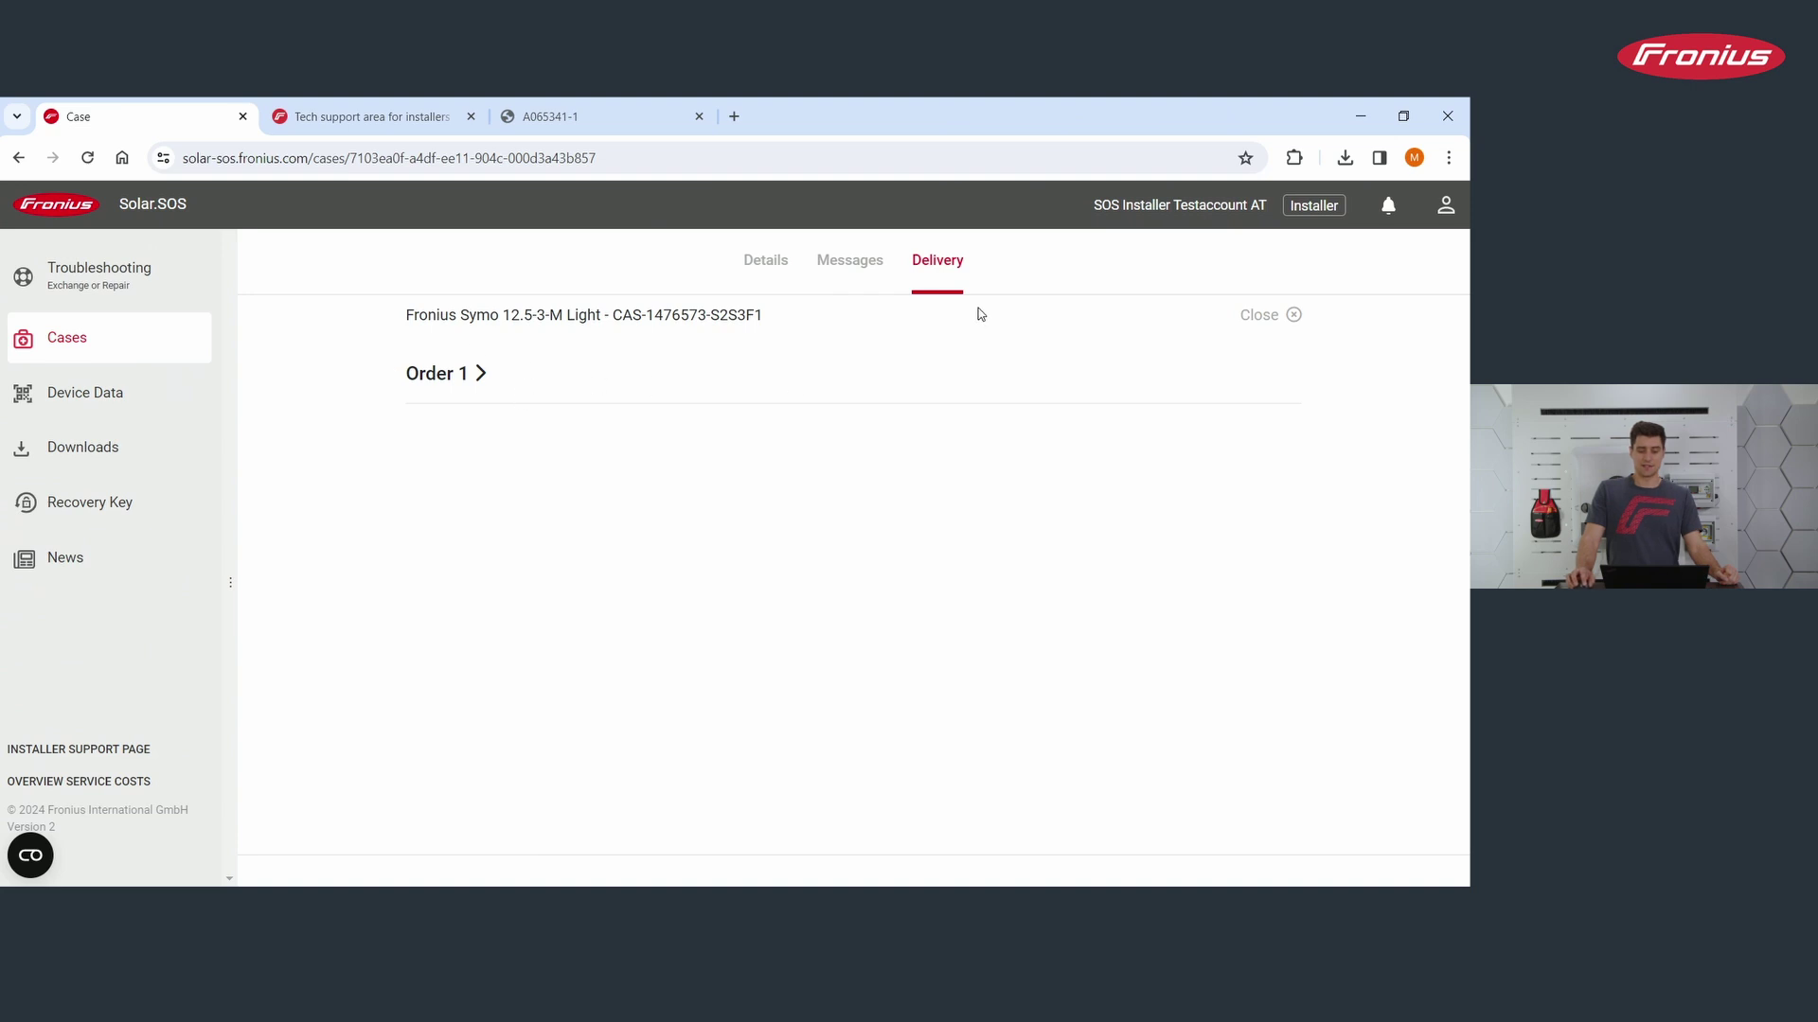
left_click(478, 373)
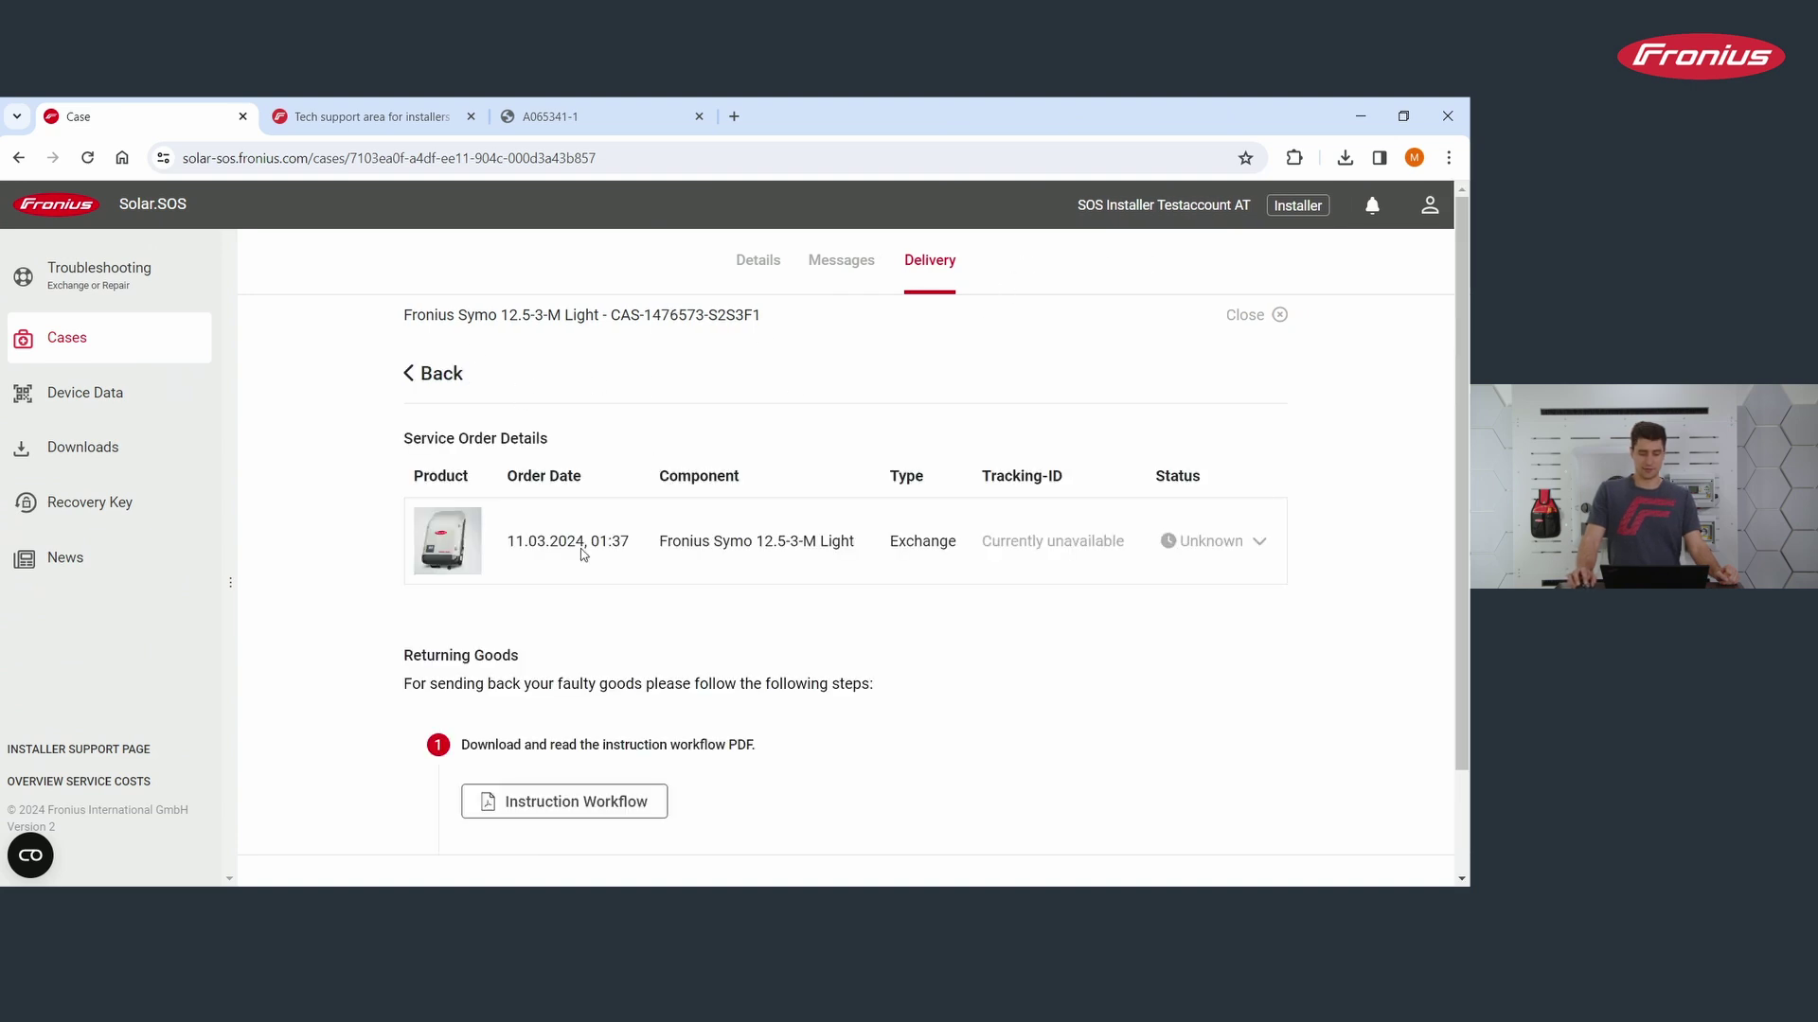